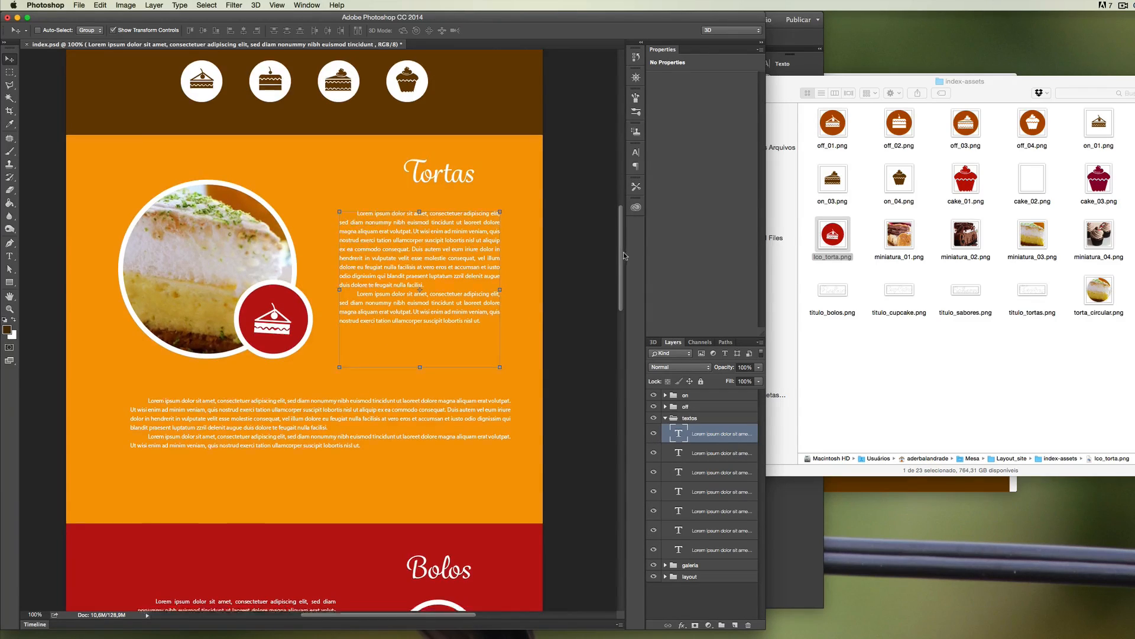
Examine the Tortas, Bolos, Sabores and CupCake sections, hiding and reshowing the textos group and its first text layer to identify the text.
scroll(623, 251, down, 10)
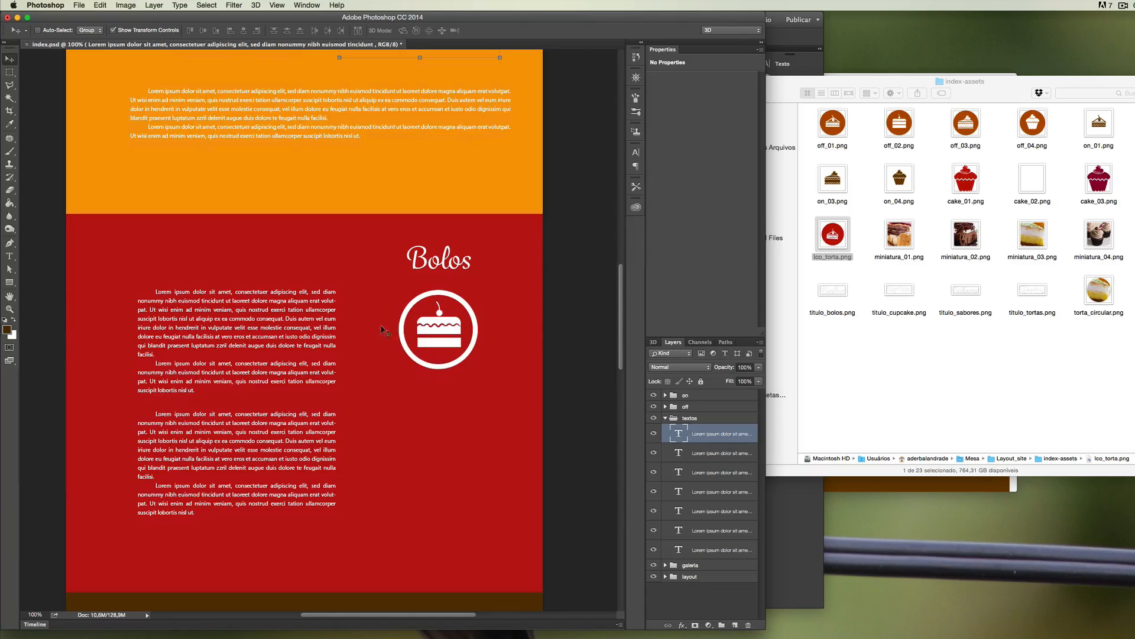
scroll(618, 310, down, 15)
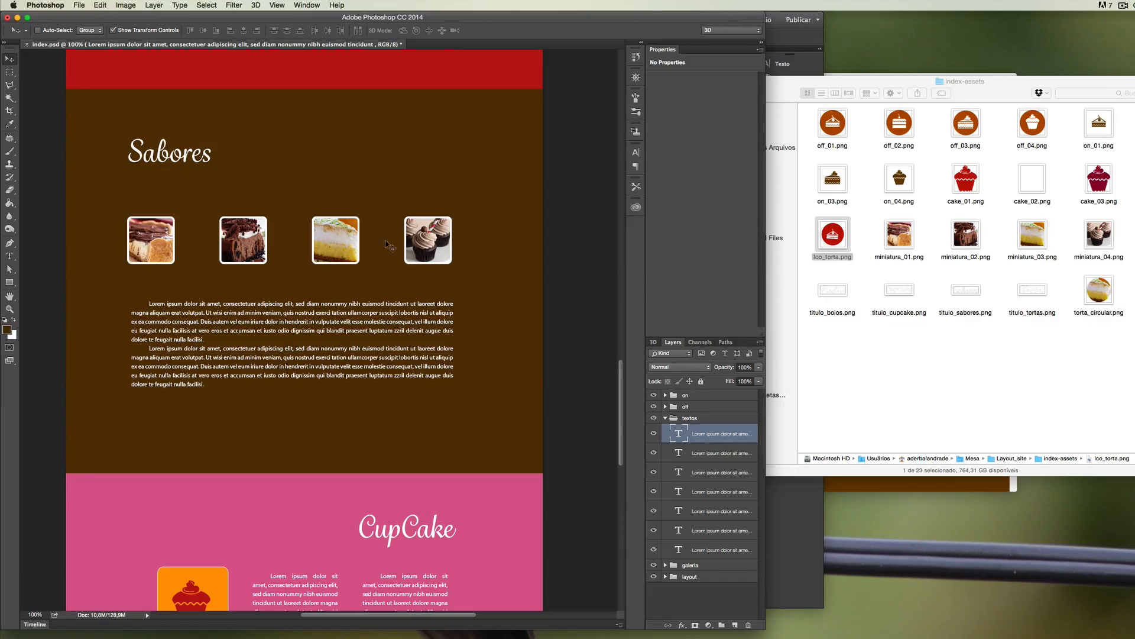
scroll(619, 375, down, 9)
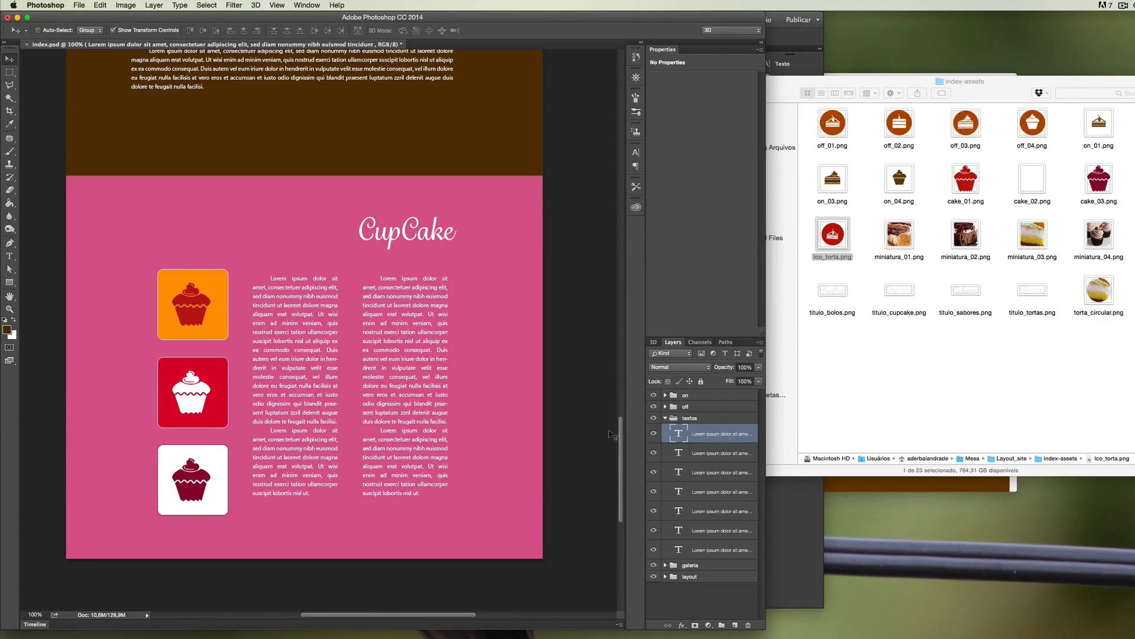
drag(620, 431, 628, 254)
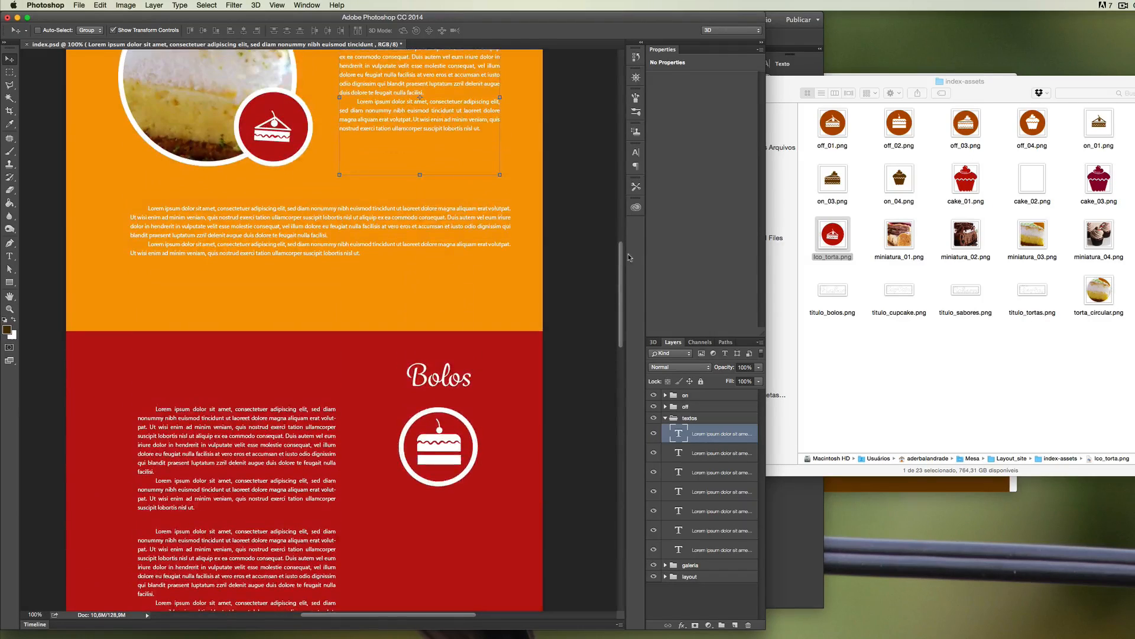
click(654, 418)
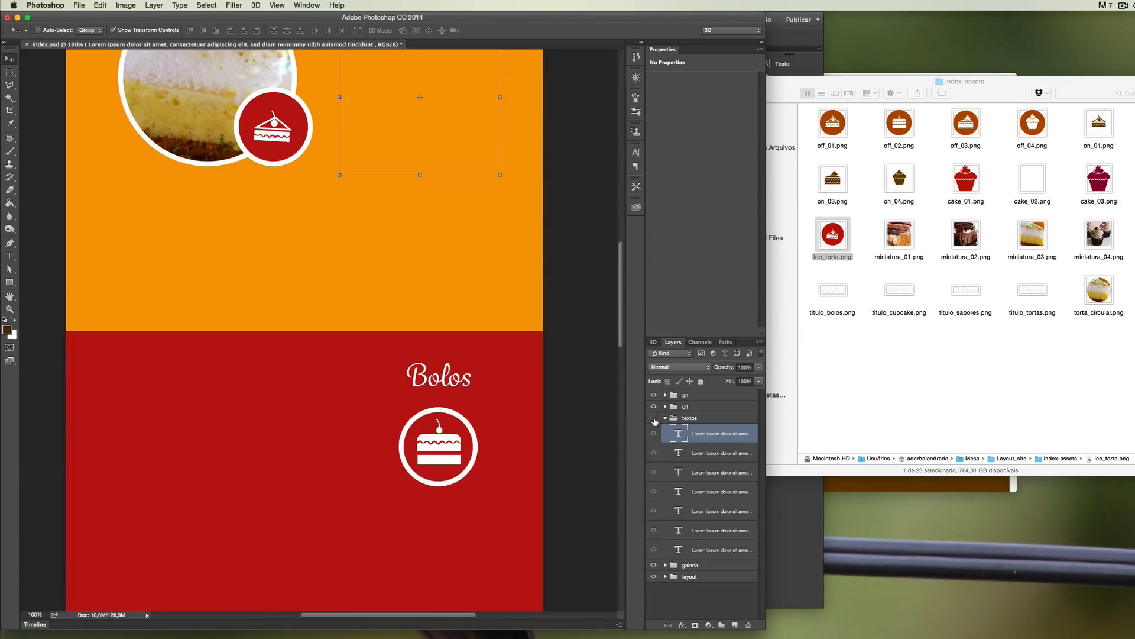
click(654, 418)
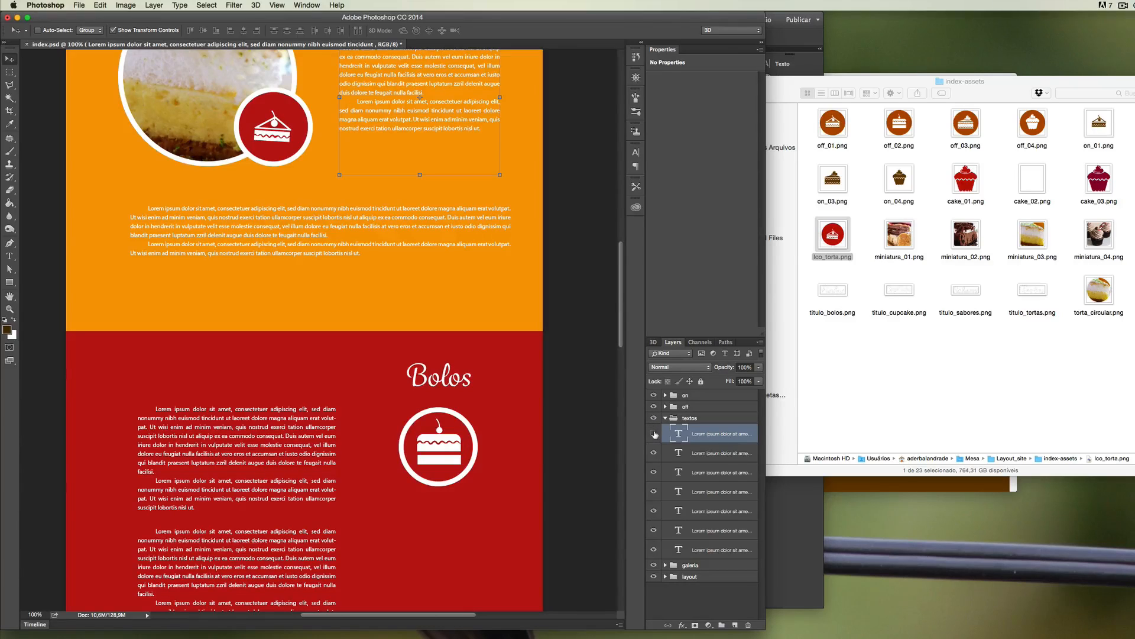
click(654, 433)
click(654, 434)
drag(621, 276, 622, 237)
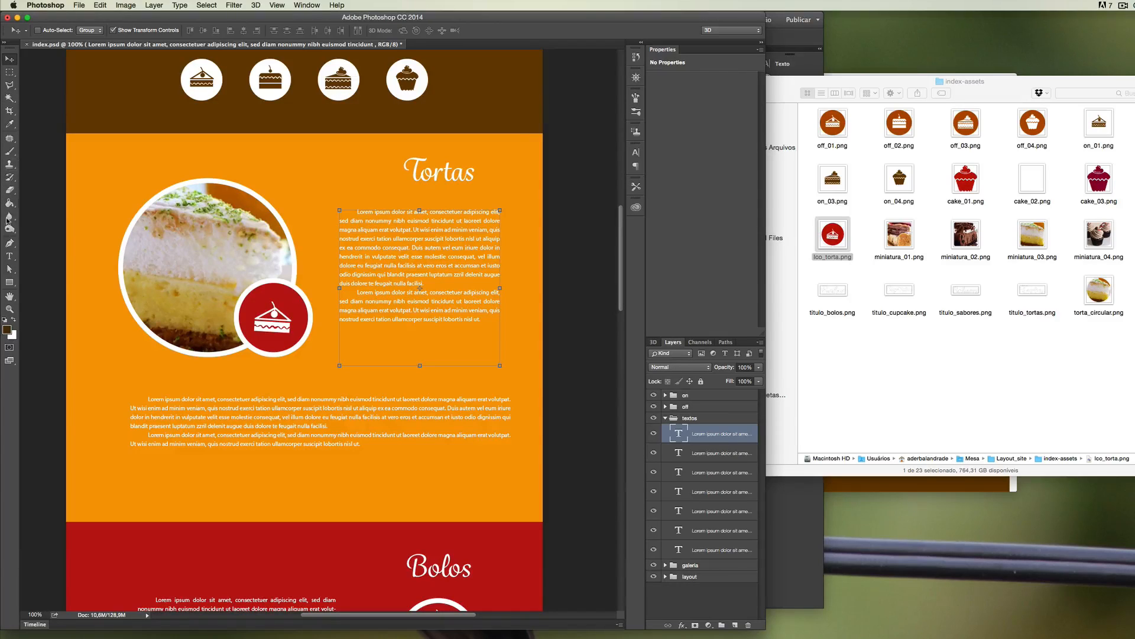
Select all the text in the paragraph beside the Tortas photo with the Type tool, and leave text editing.
click(8, 256)
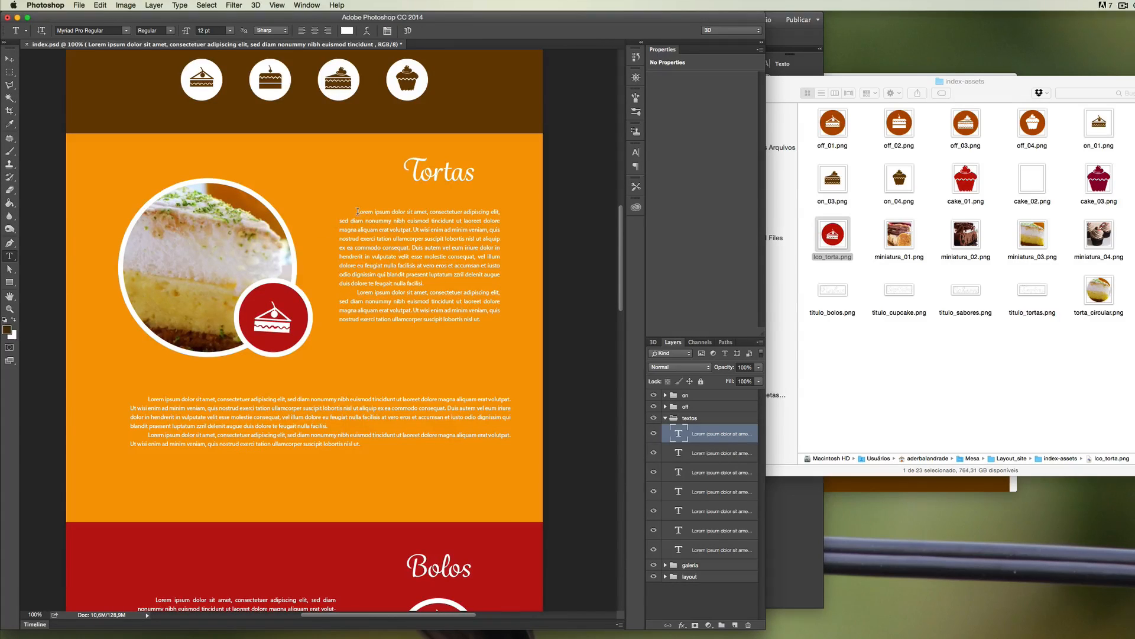
drag(359, 212, 515, 324)
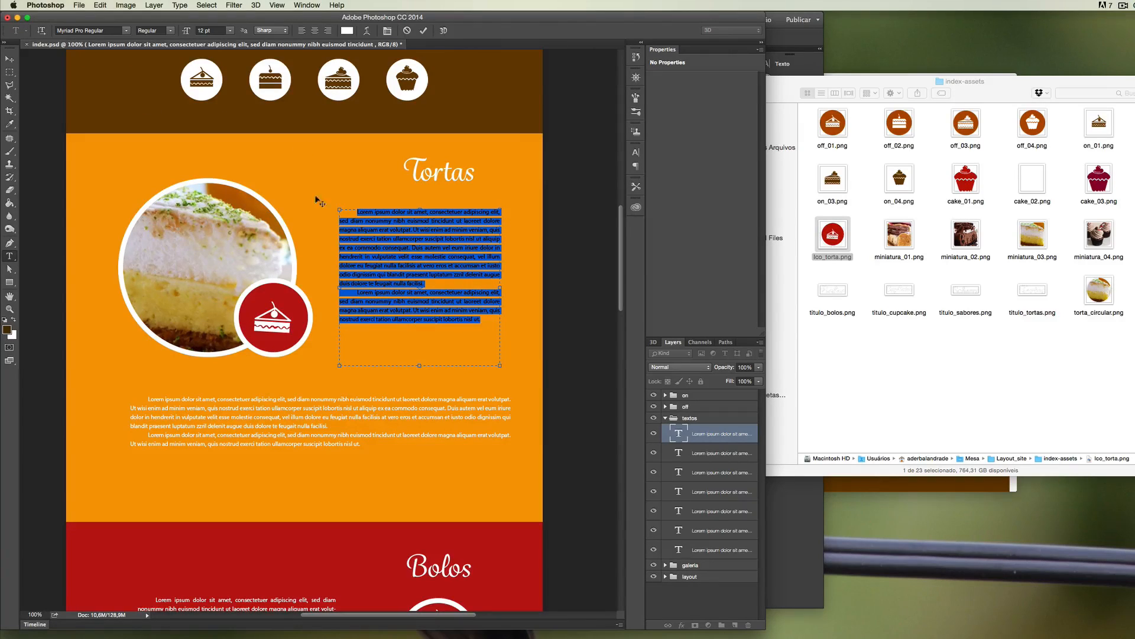
click(8, 73)
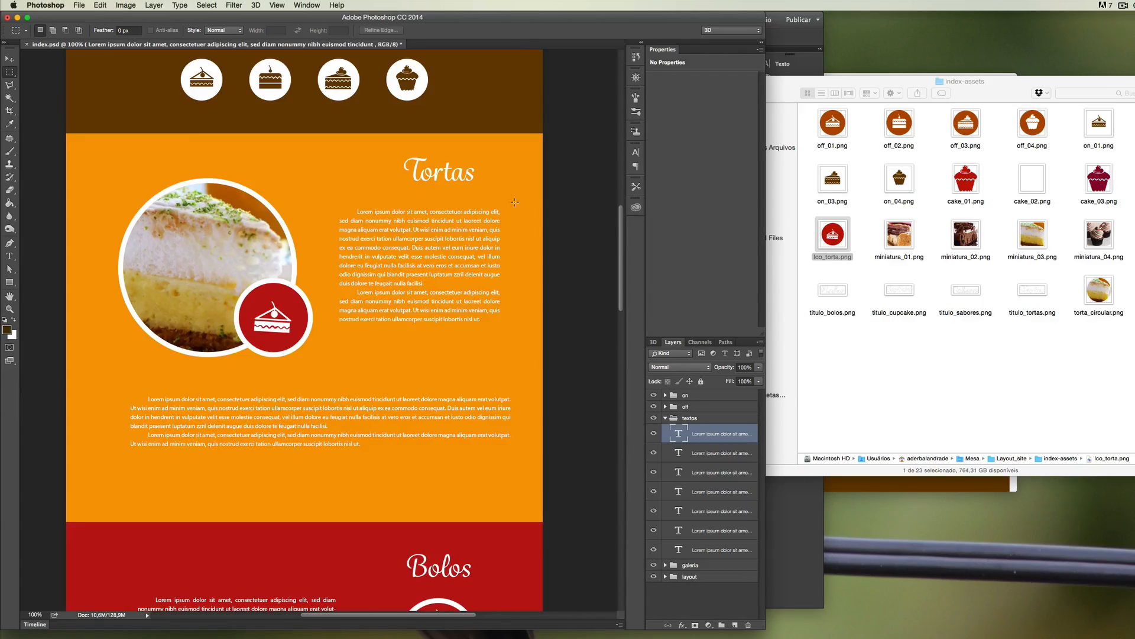
Switch to Adobe Muse, preview the whole site in the browser, and test the slideshow arrow and the Bolos, Cupcake and Capa links.
click(792, 517)
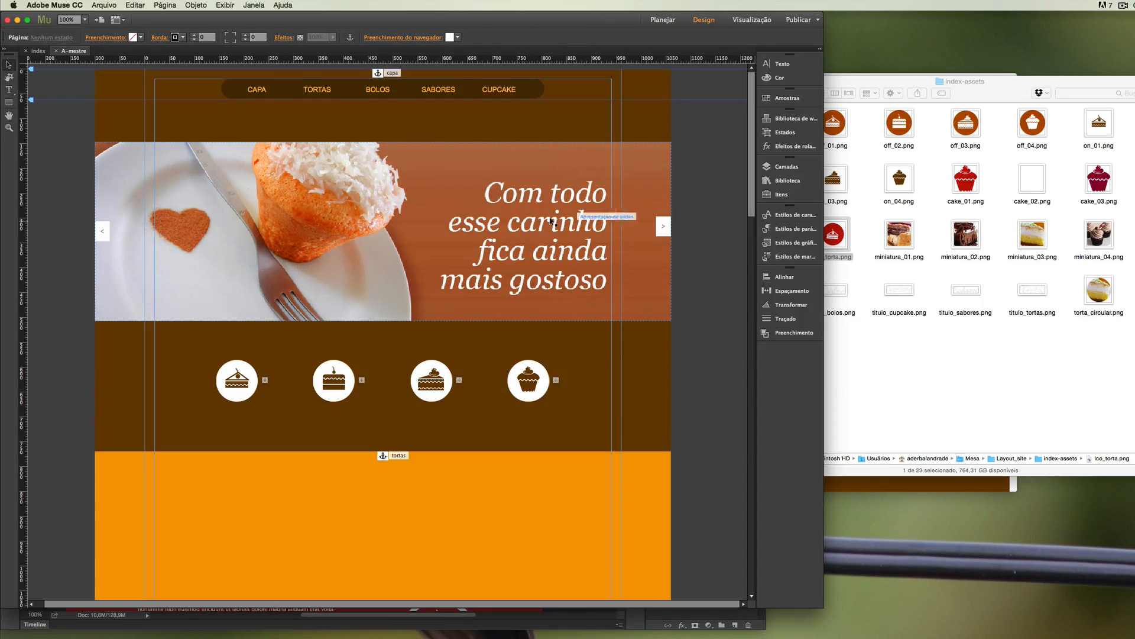
click(102, 5)
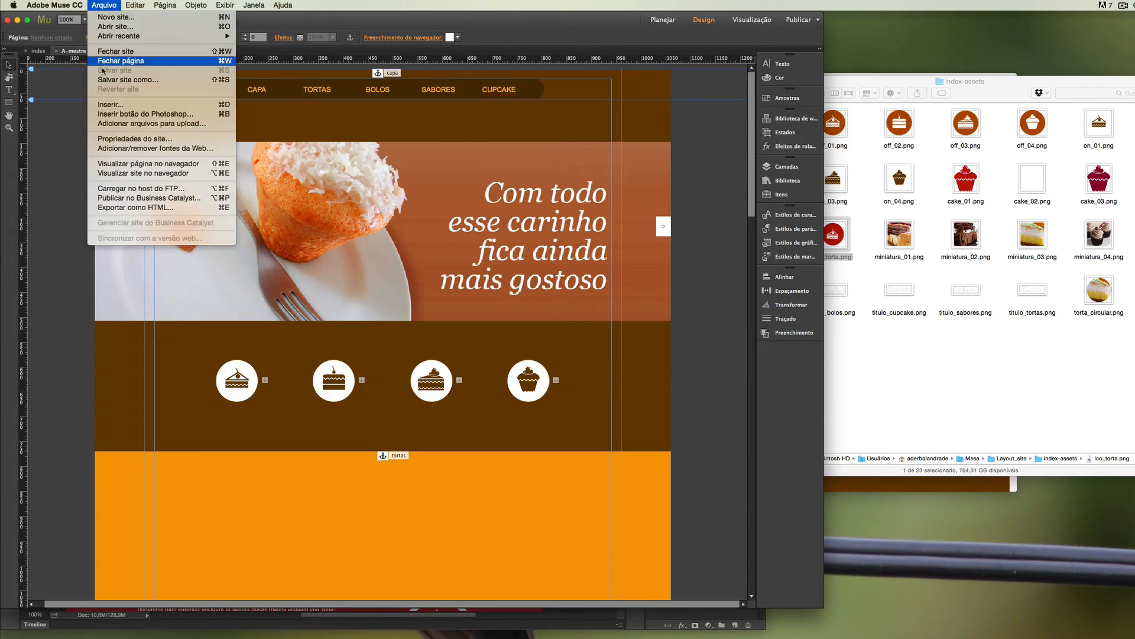
click(114, 173)
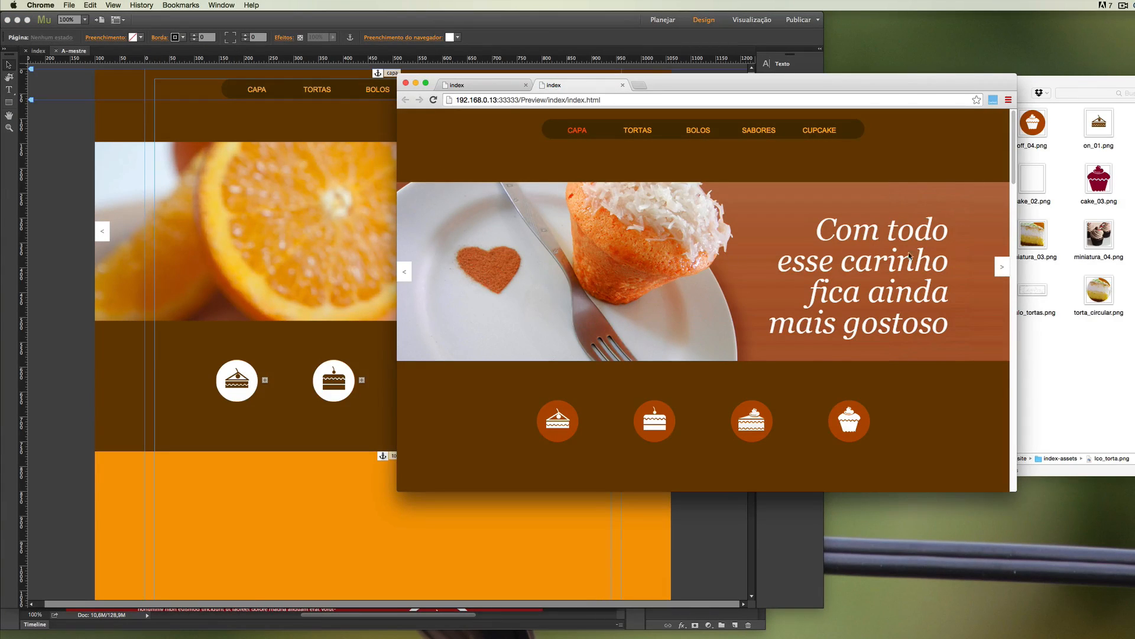
click(1001, 267)
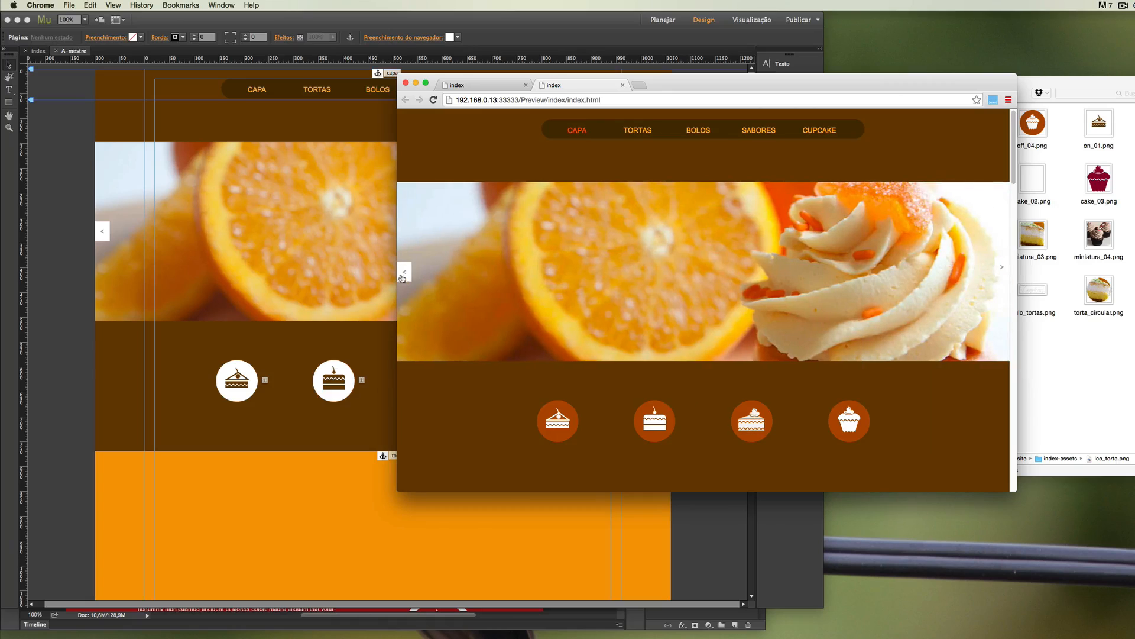
click(698, 131)
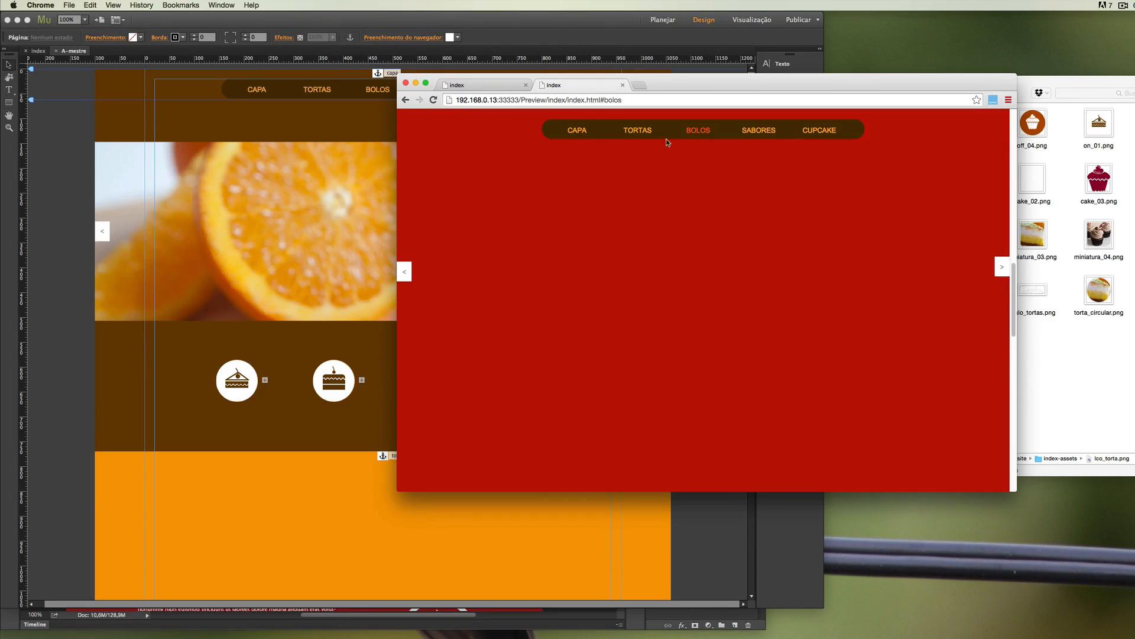
click(816, 130)
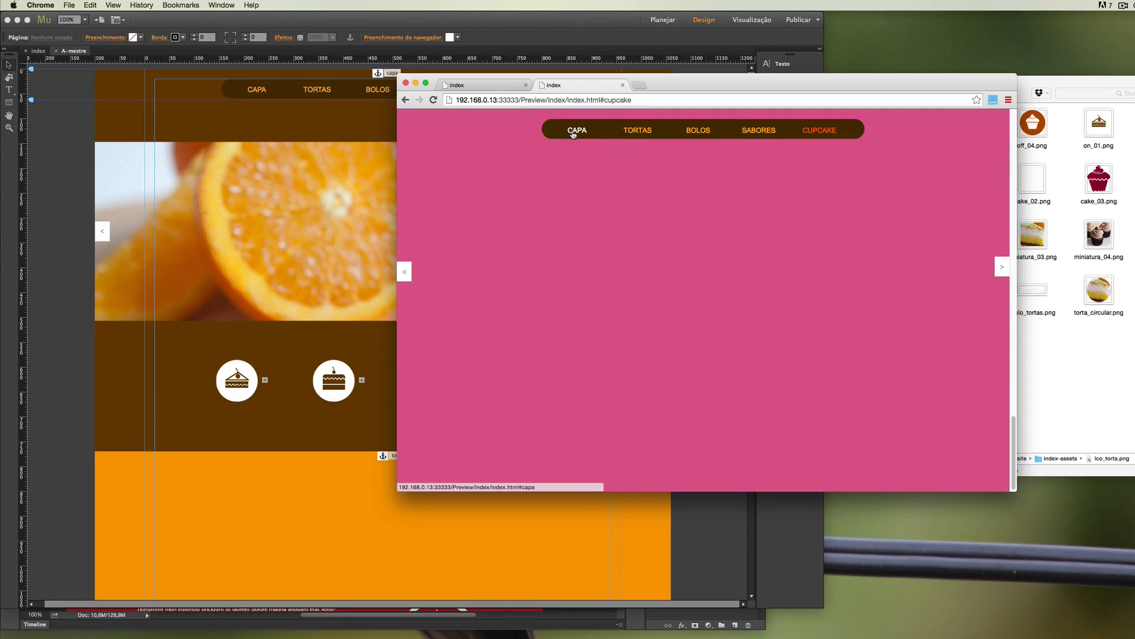
click(573, 131)
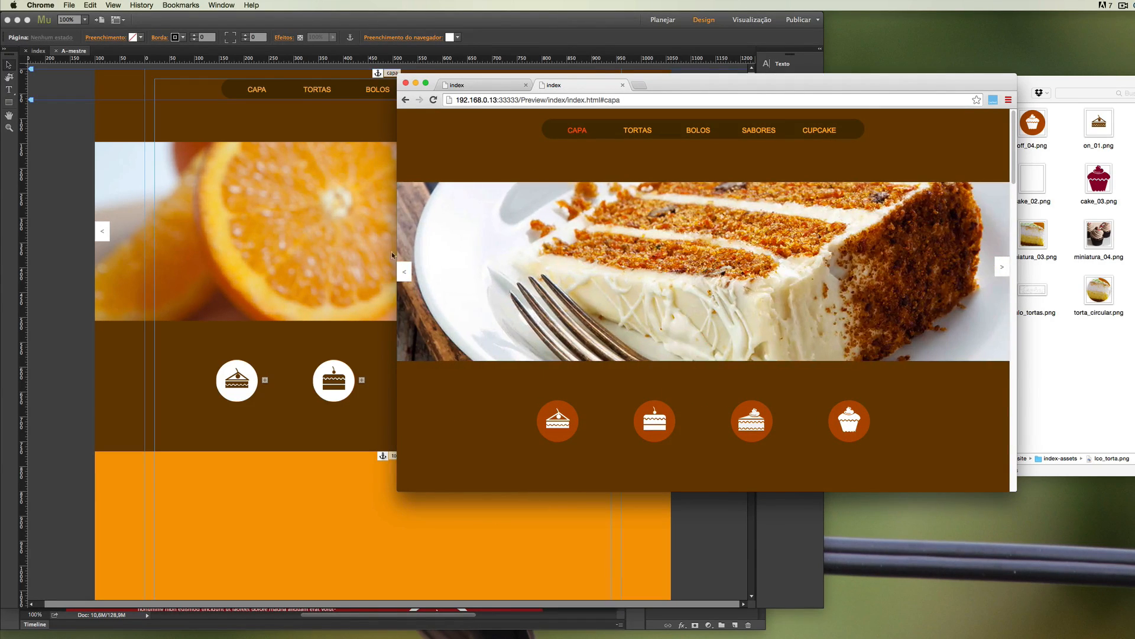
Return to Muse and remove the pinning from the slideshow's previous and next buttons on the A-mestre page.
click(191, 266)
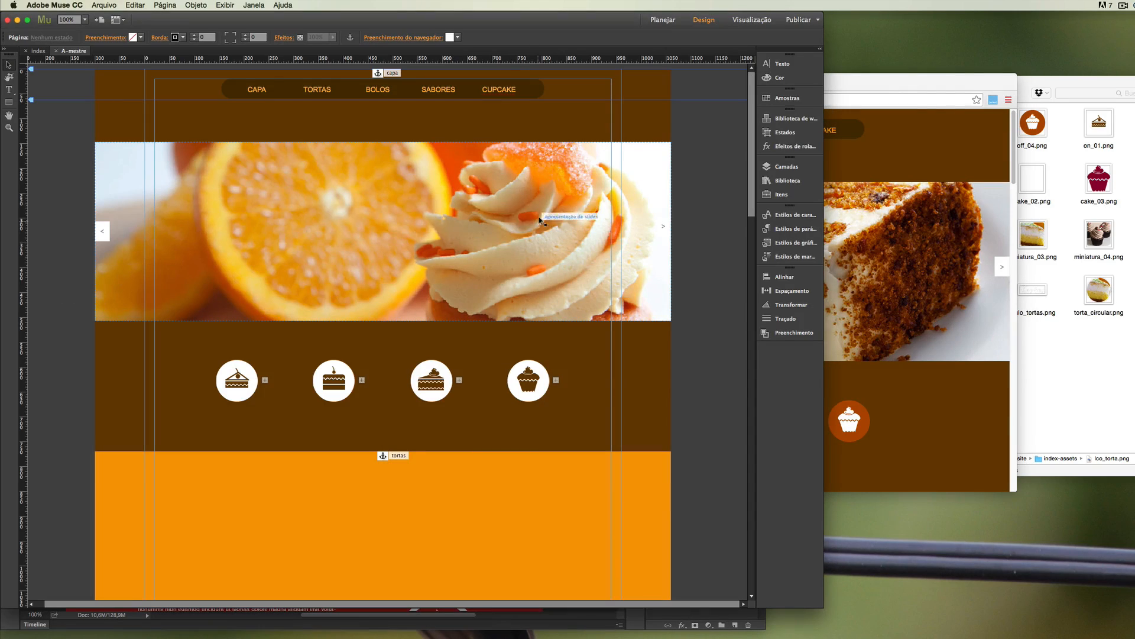
click(101, 235)
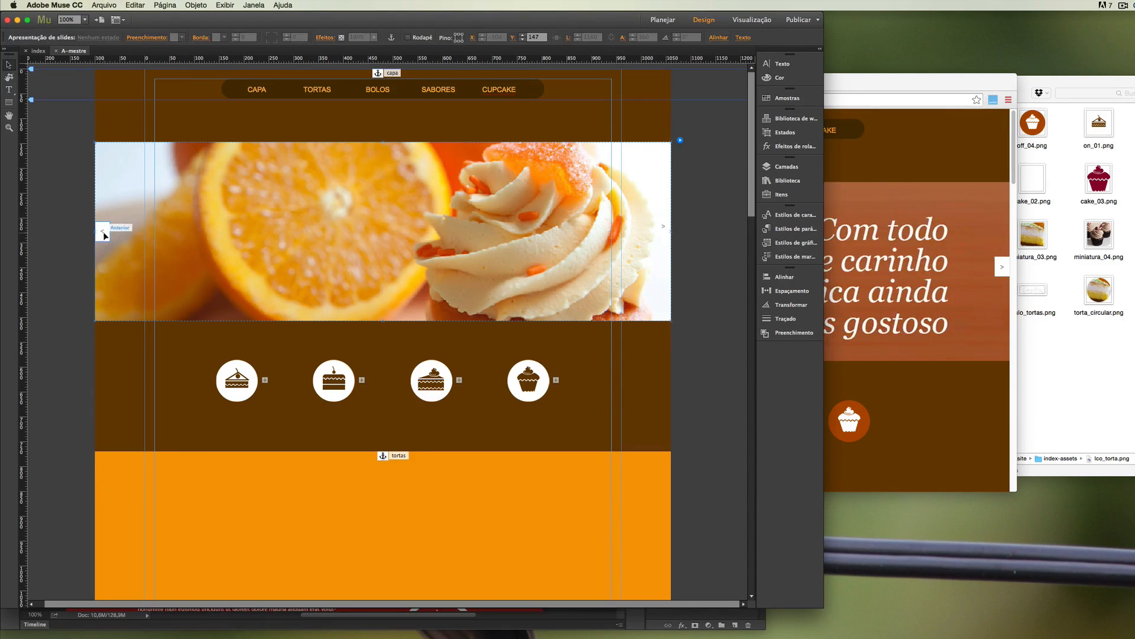
click(104, 235)
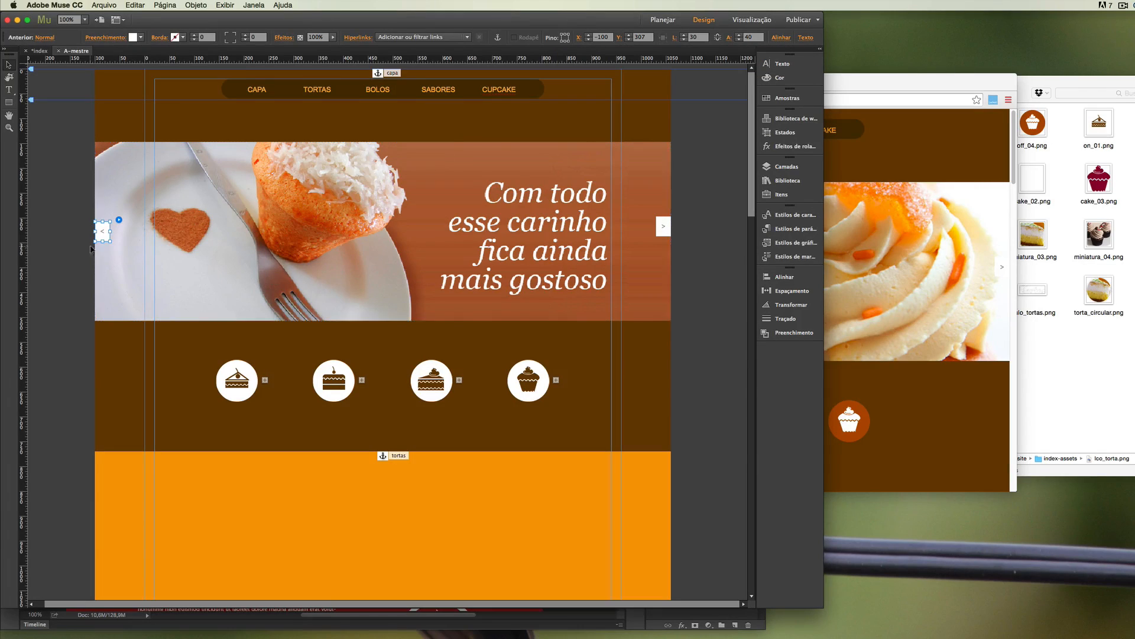
click(663, 229)
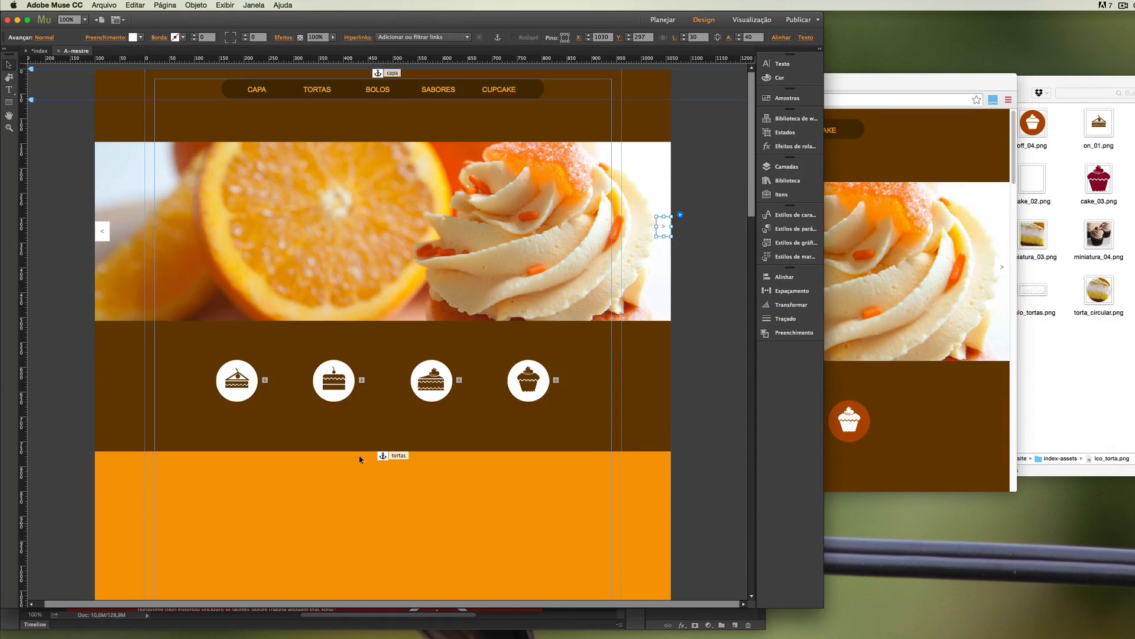
click(76, 310)
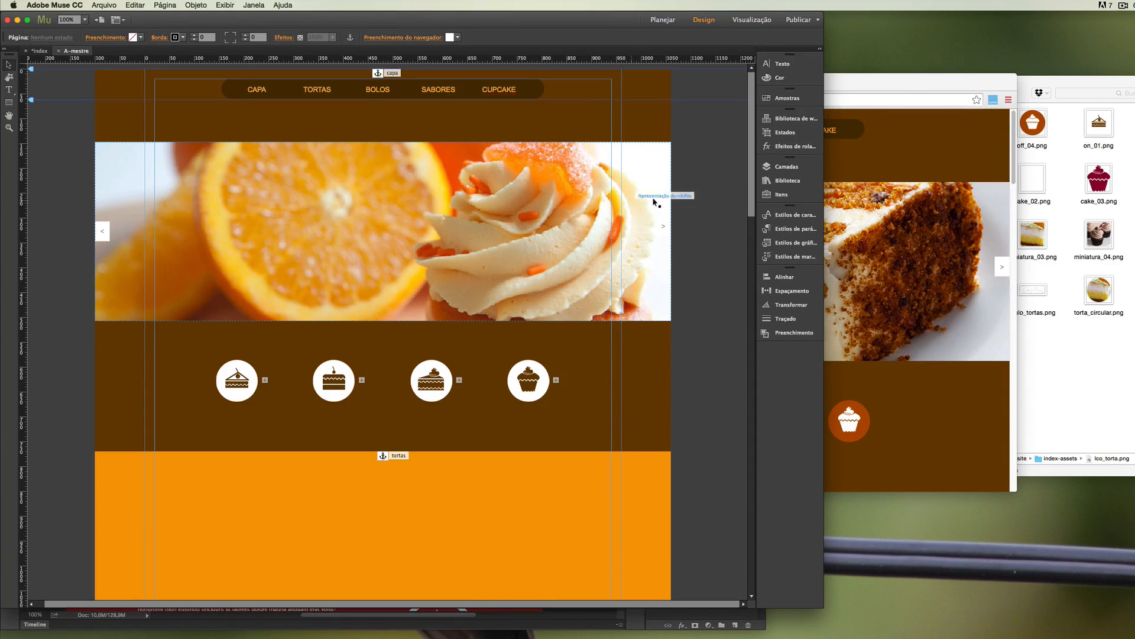
scroll(751, 197, down, 1)
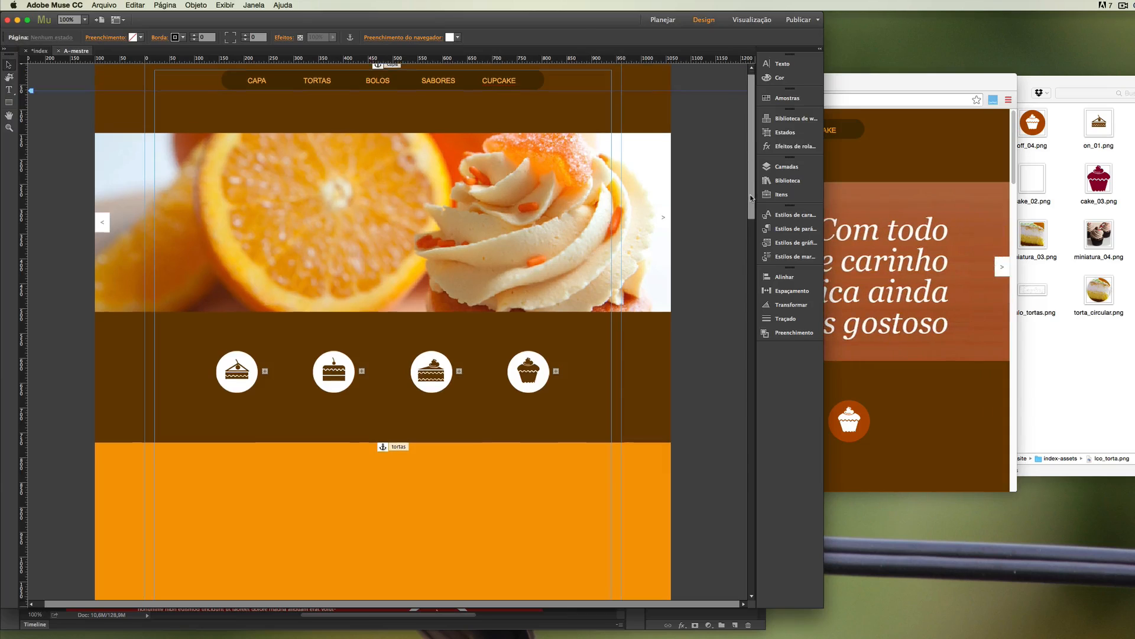
scroll(751, 198, up, 1)
Preview the site in the browser again and check the arrow buttons while visiting the Sabores, Bolos and Capa sections.
click(103, 6)
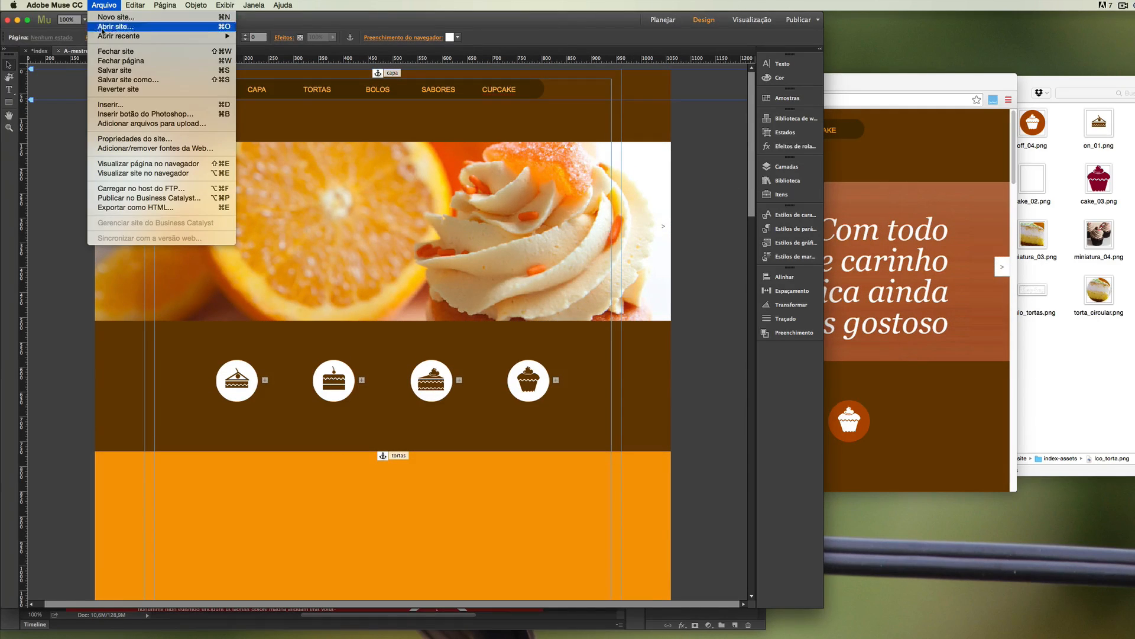
click(111, 174)
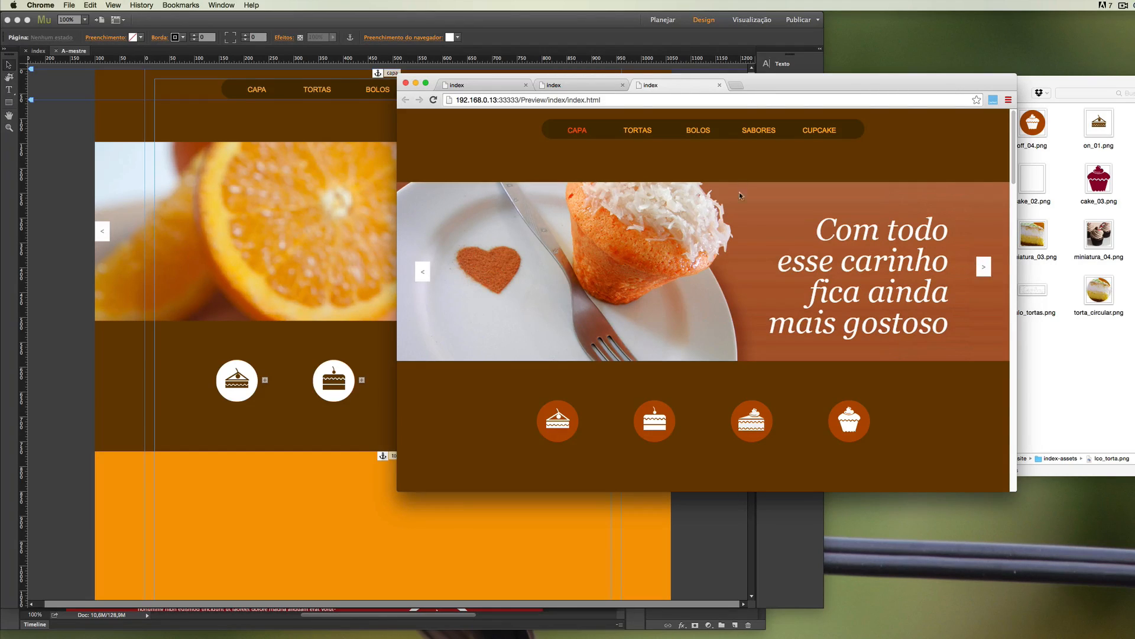
click(759, 130)
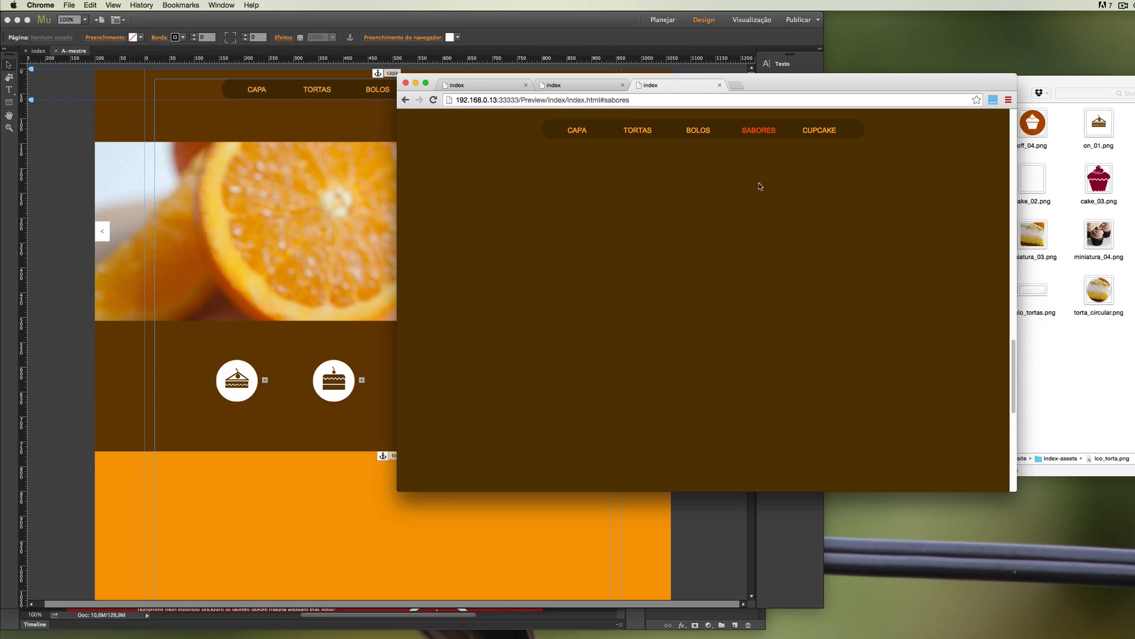
click(698, 131)
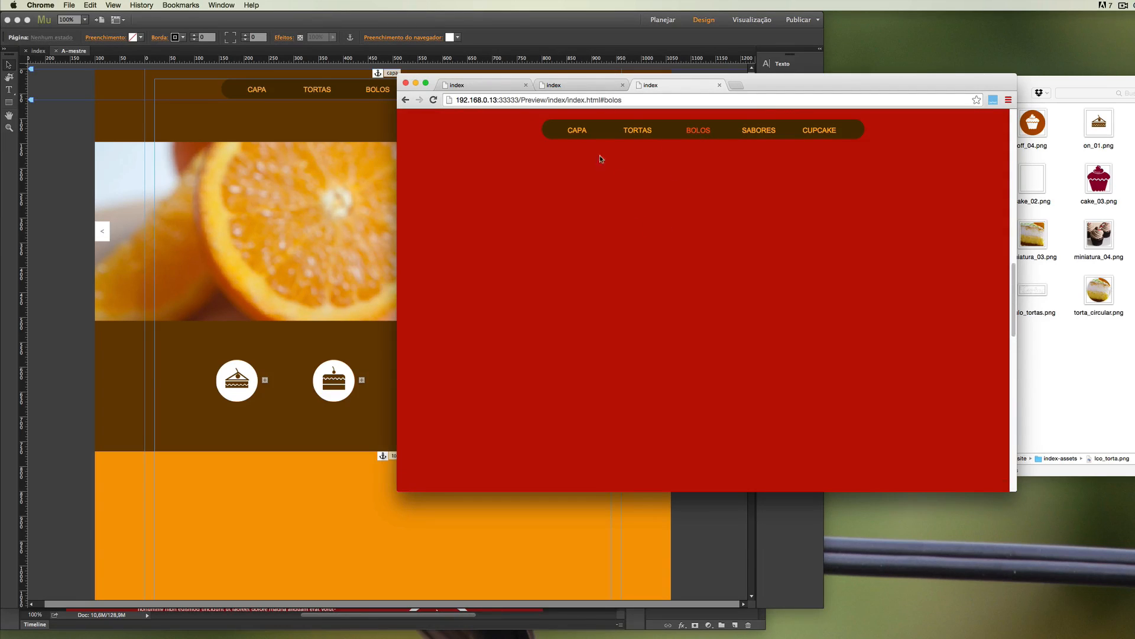
click(570, 133)
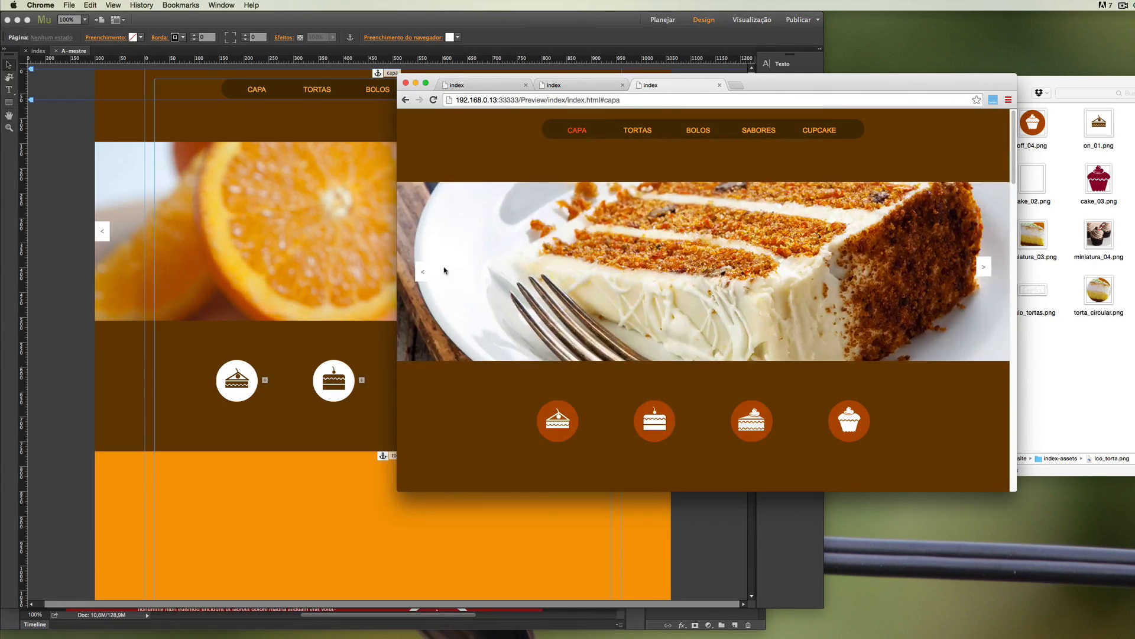
Place titulo_tortas.png from the index-assets folder in the upper right of Muse's orange Tortas section, at about X 798, Y 881.
click(115, 286)
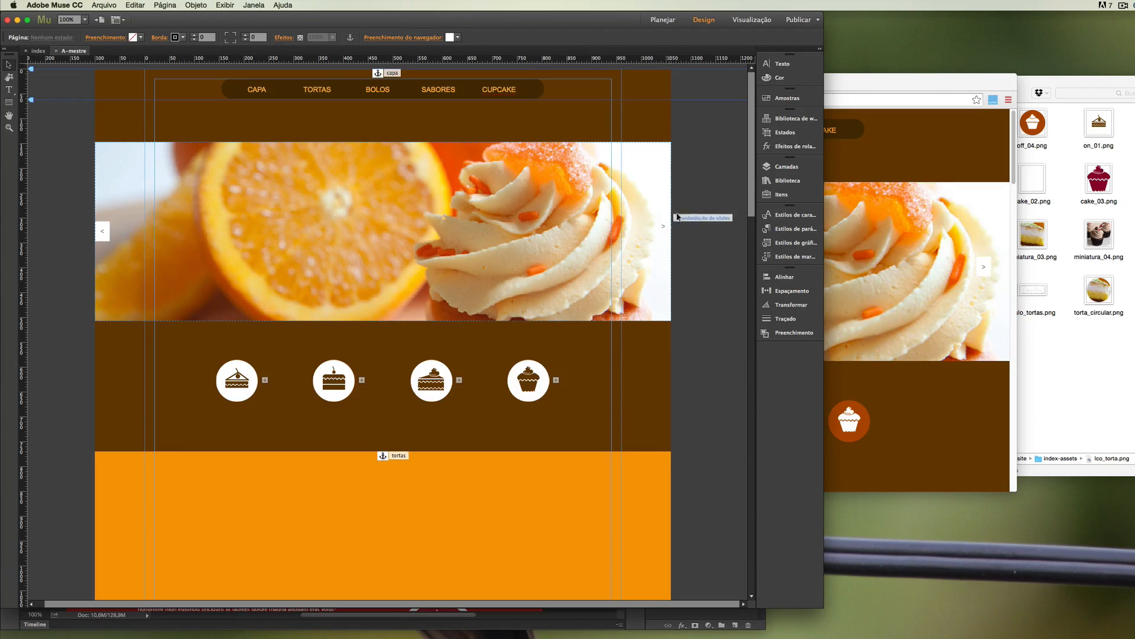
scroll(738, 245, down, 5)
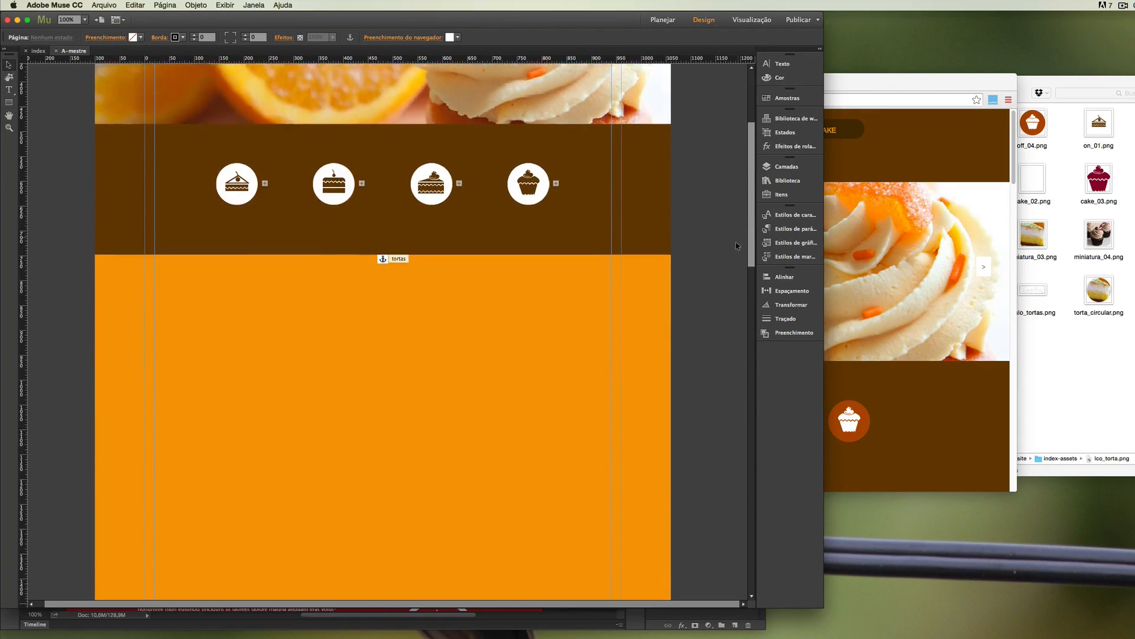
scroll(738, 245, down, 4)
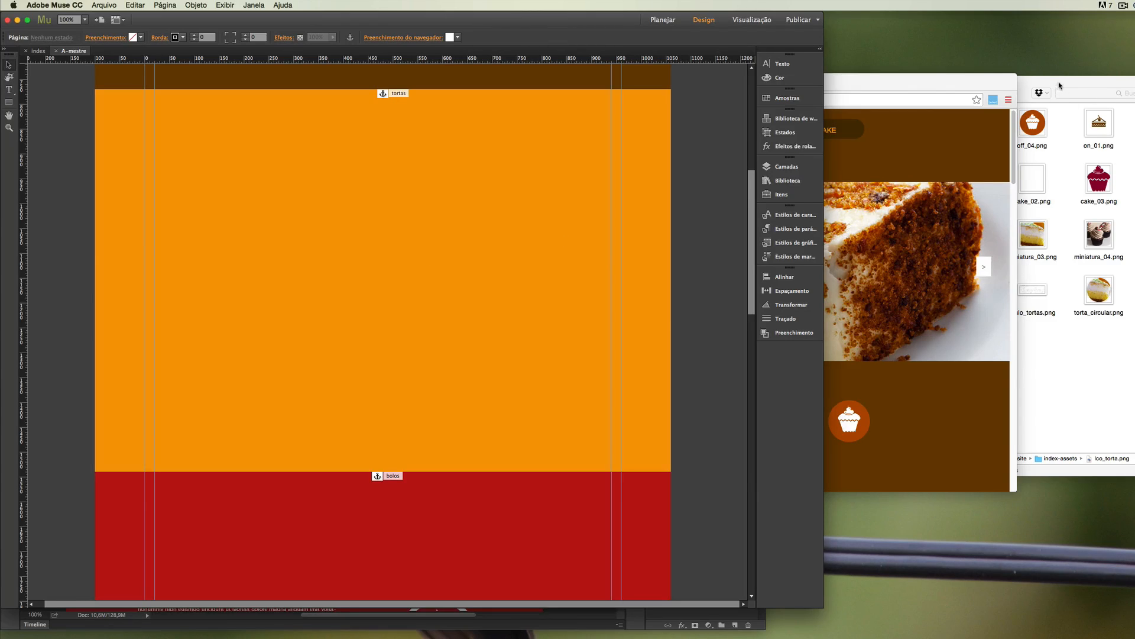
click(1054, 85)
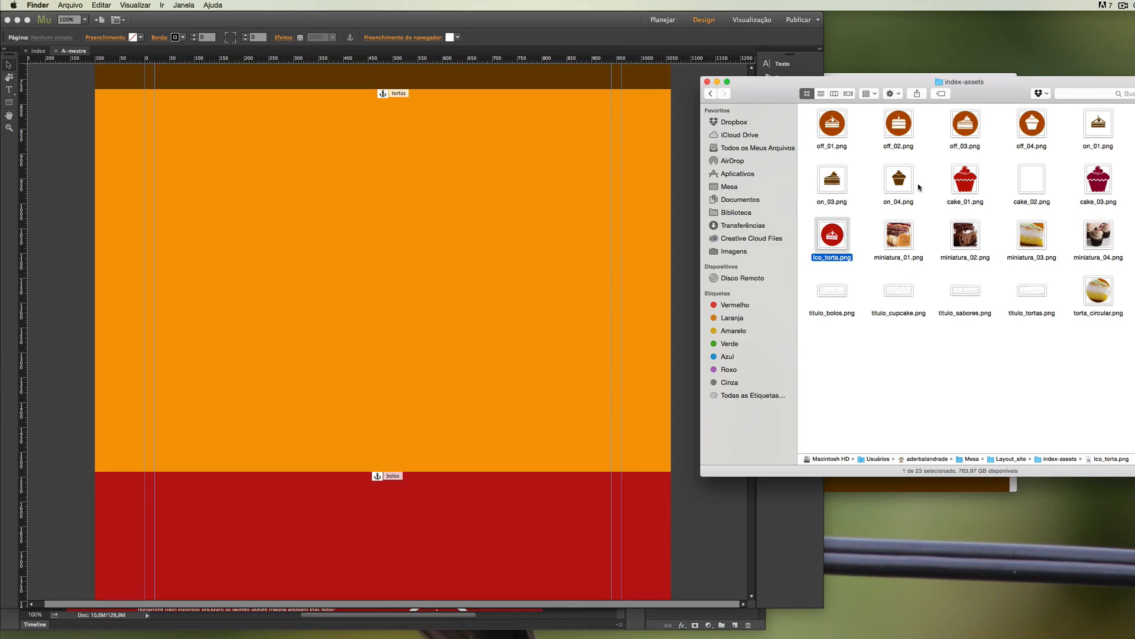
click(1028, 295)
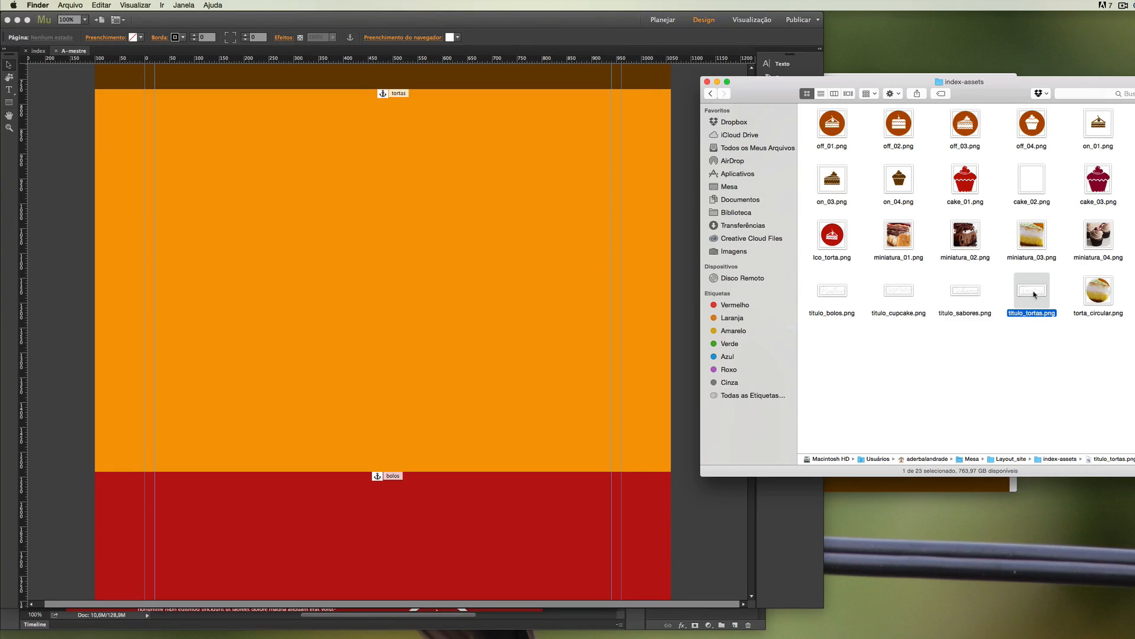
drag(1034, 294, 583, 163)
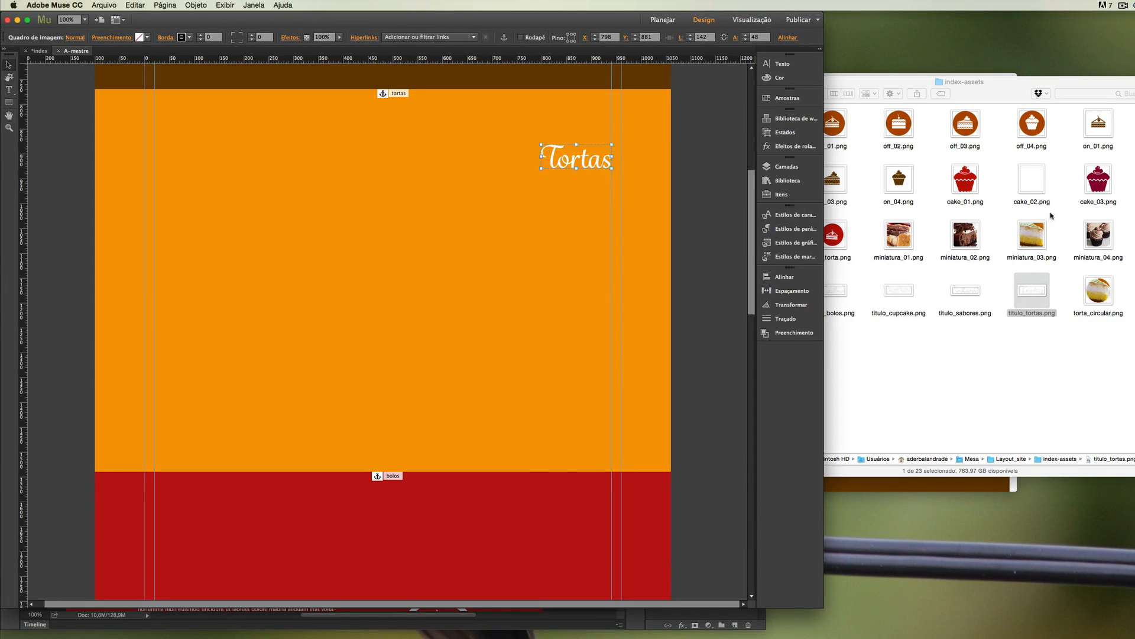
Place Ico_torta.png from the index-assets folder in the middle of the orange Tortas section, at about X 366, Y 1133.
click(853, 234)
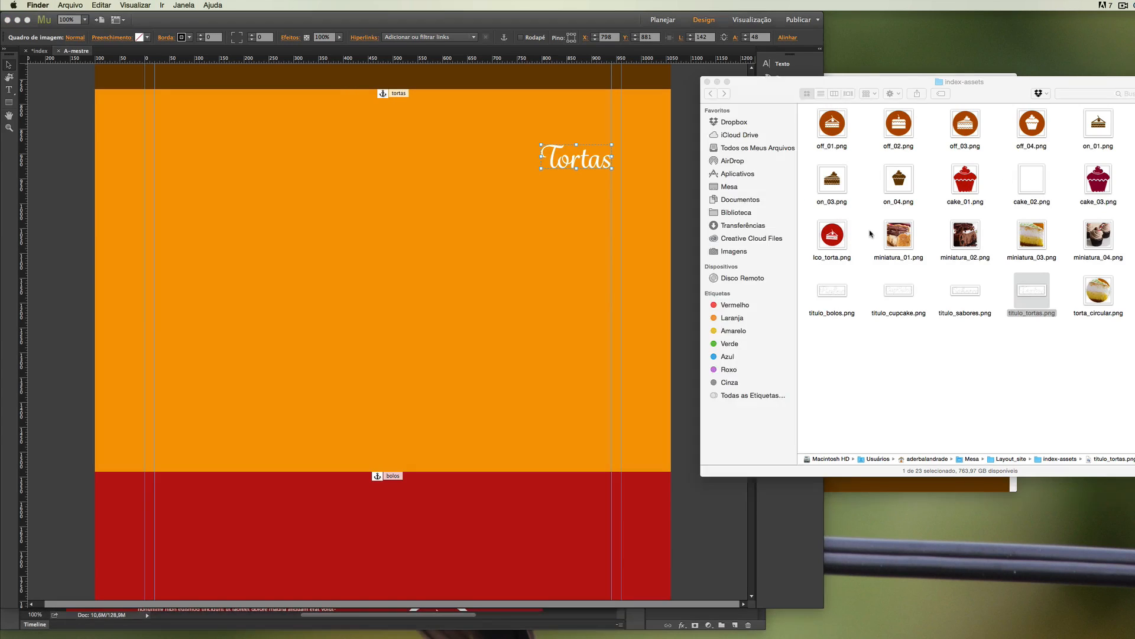
click(1097, 298)
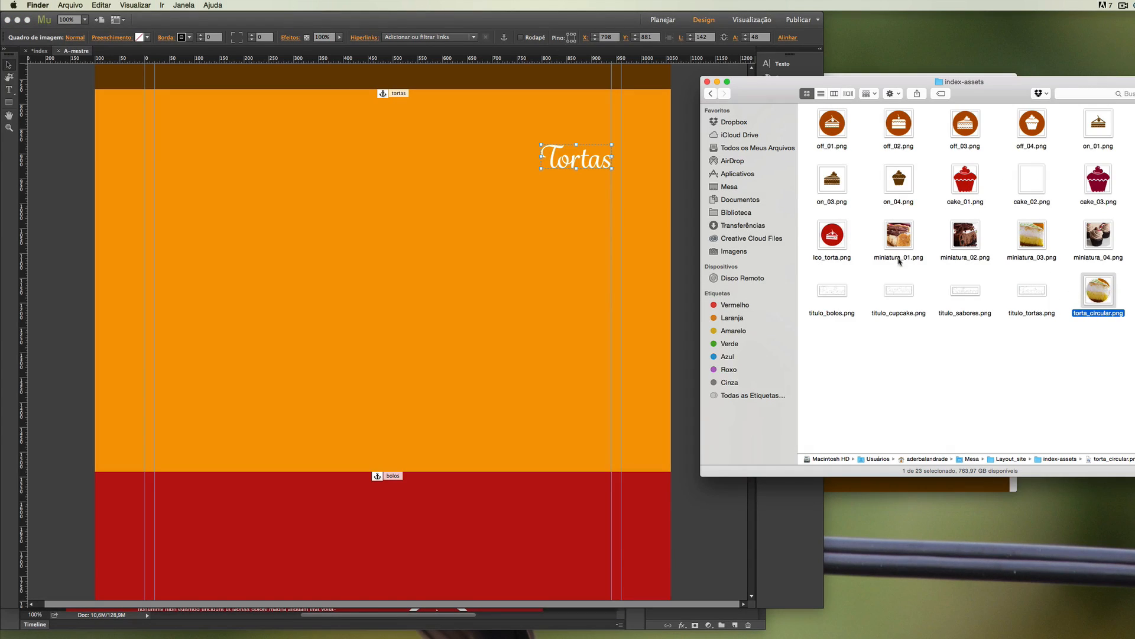
click(827, 249)
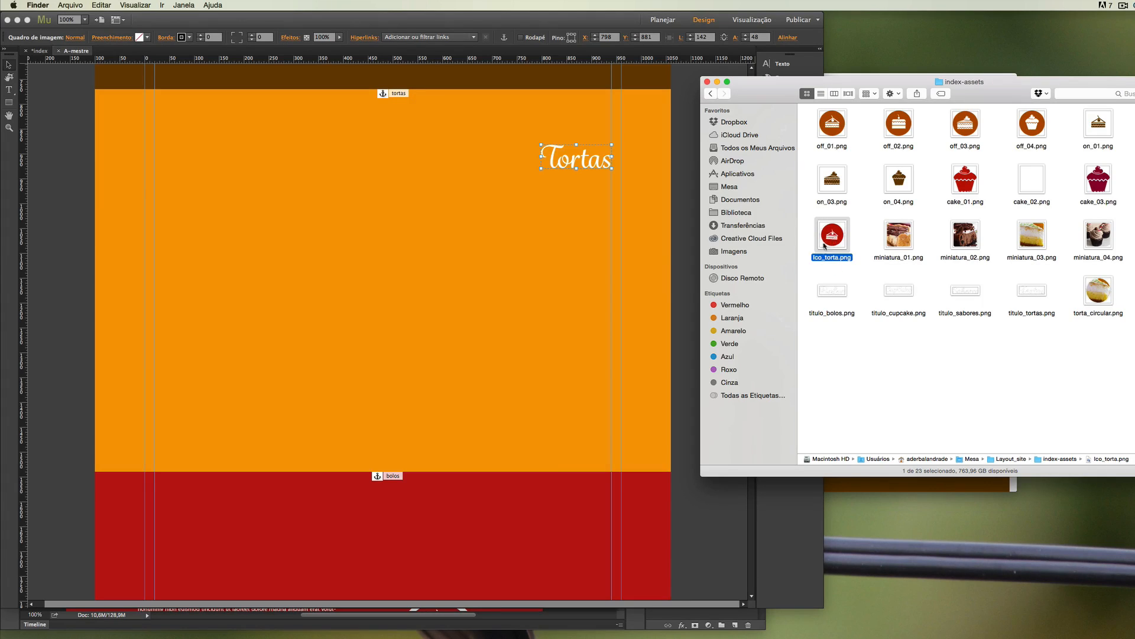
drag(825, 246, 364, 290)
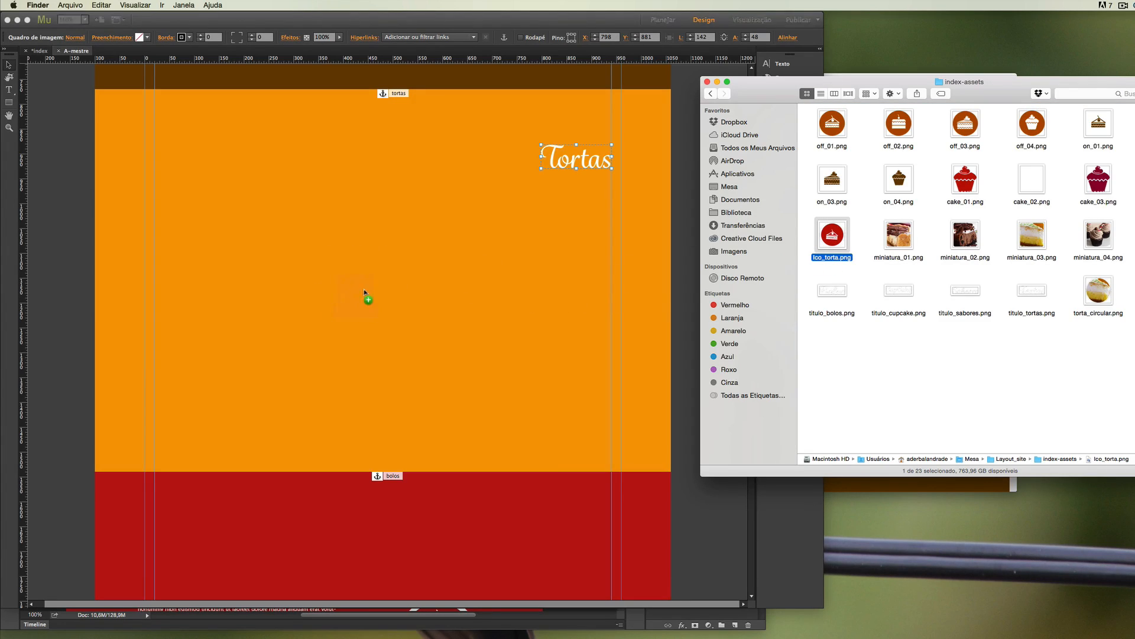
click(325, 270)
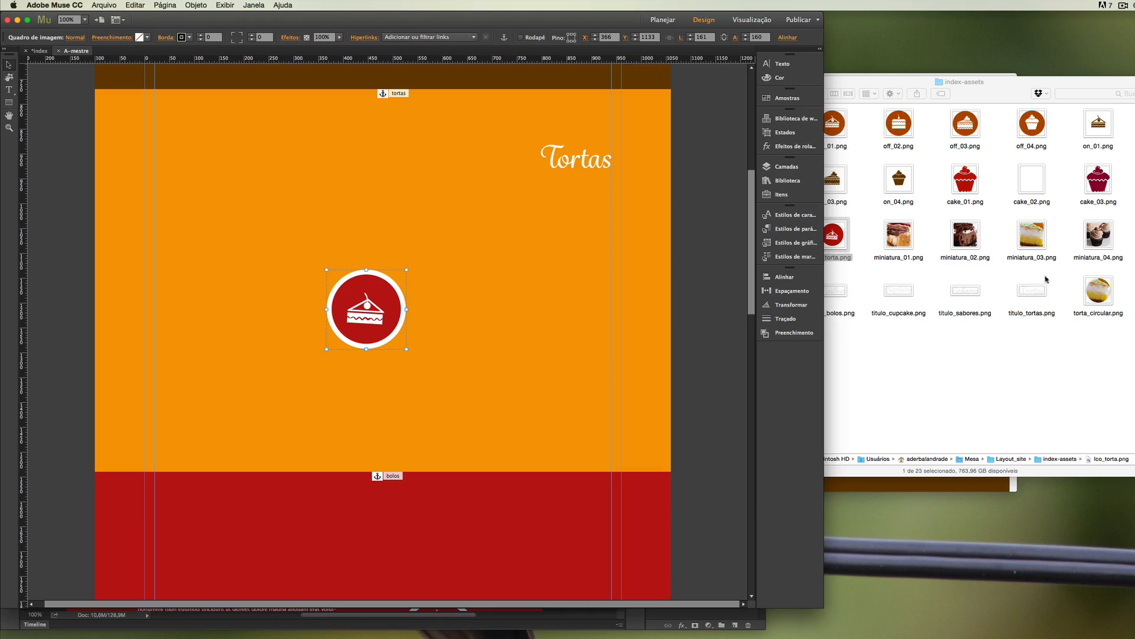
Place torta_circular.png in the Tortas section and align it to the left column guide at about X 20, Y 929.
click(1097, 296)
drag(1099, 295, 195, 198)
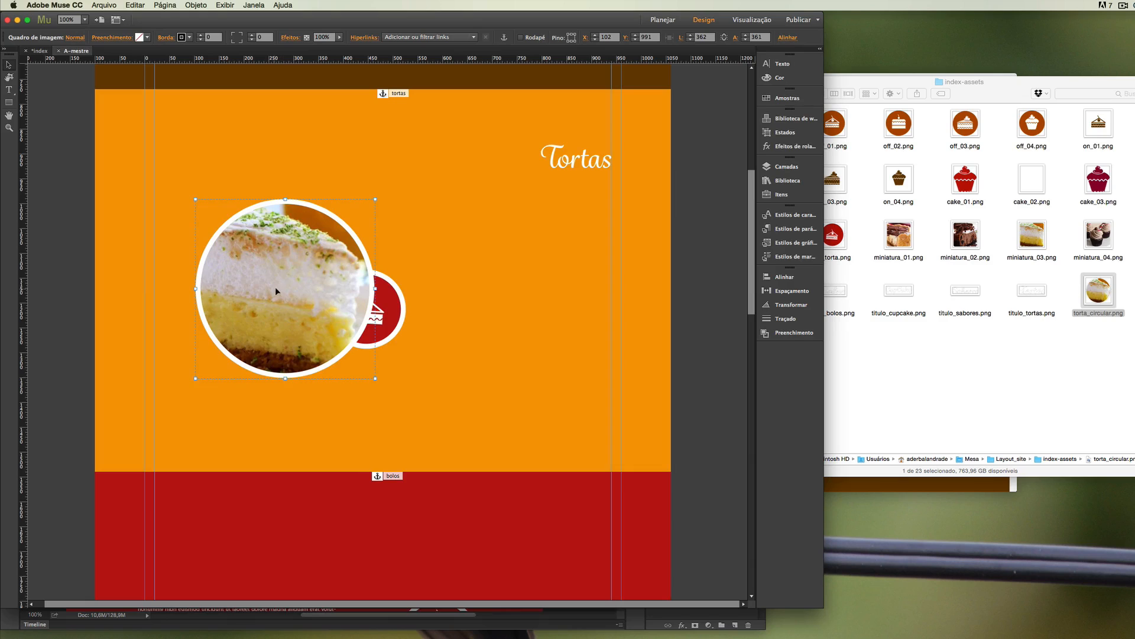
drag(275, 286, 233, 259)
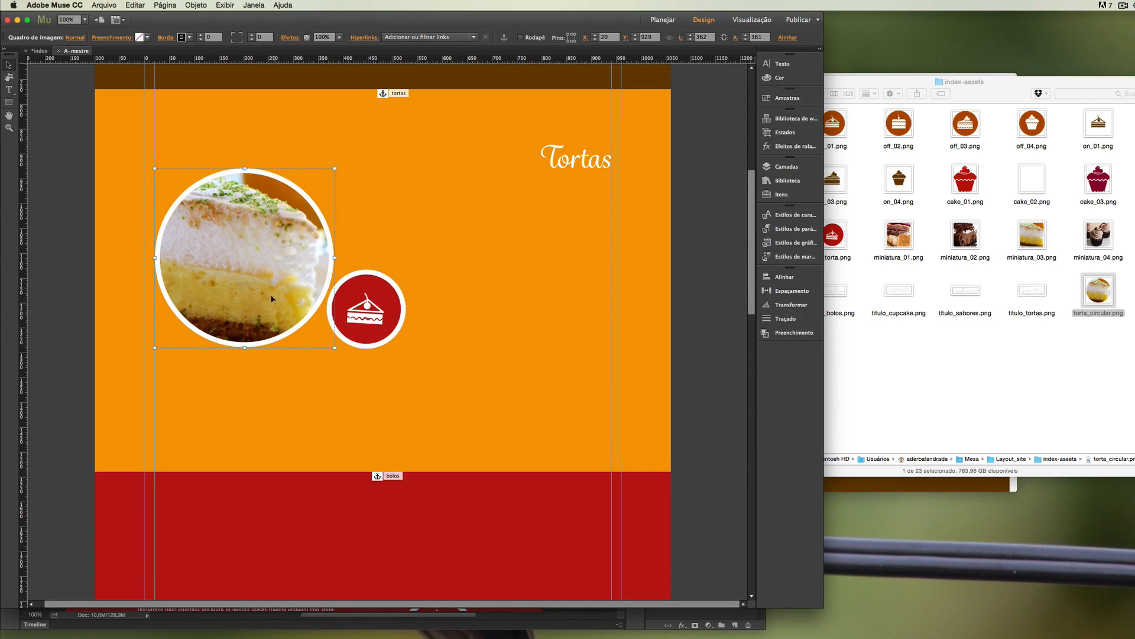
Move the red cake icon over the round photo's lower right edge, at about X 281, Y 1130, and layer it above torta_circular.png.
click(371, 317)
drag(370, 318, 317, 312)
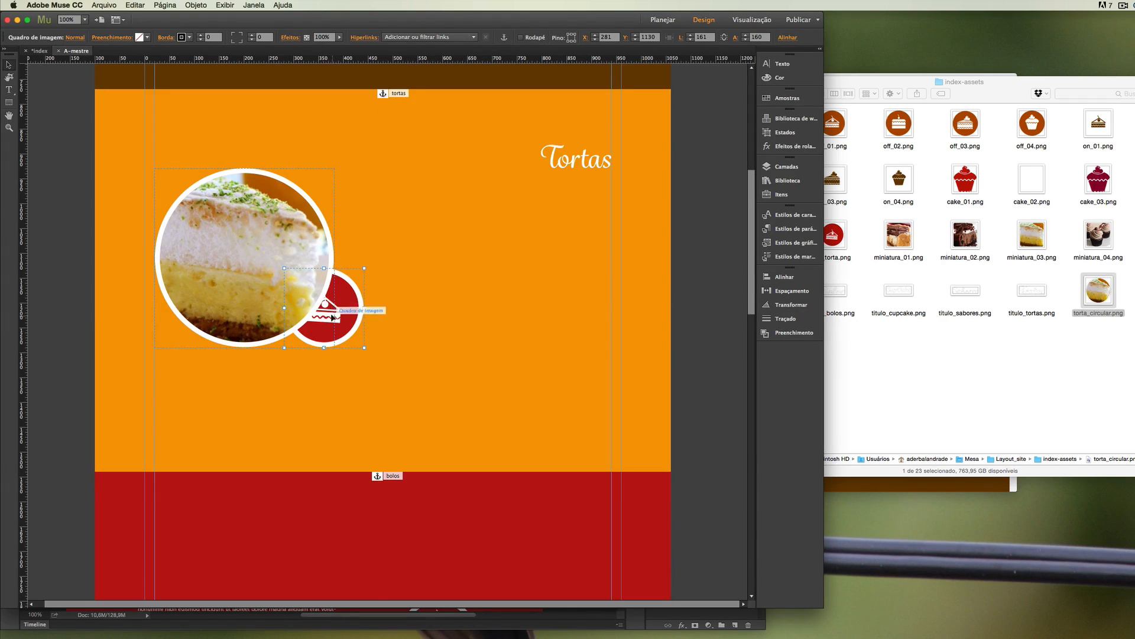
click(779, 166)
click(699, 196)
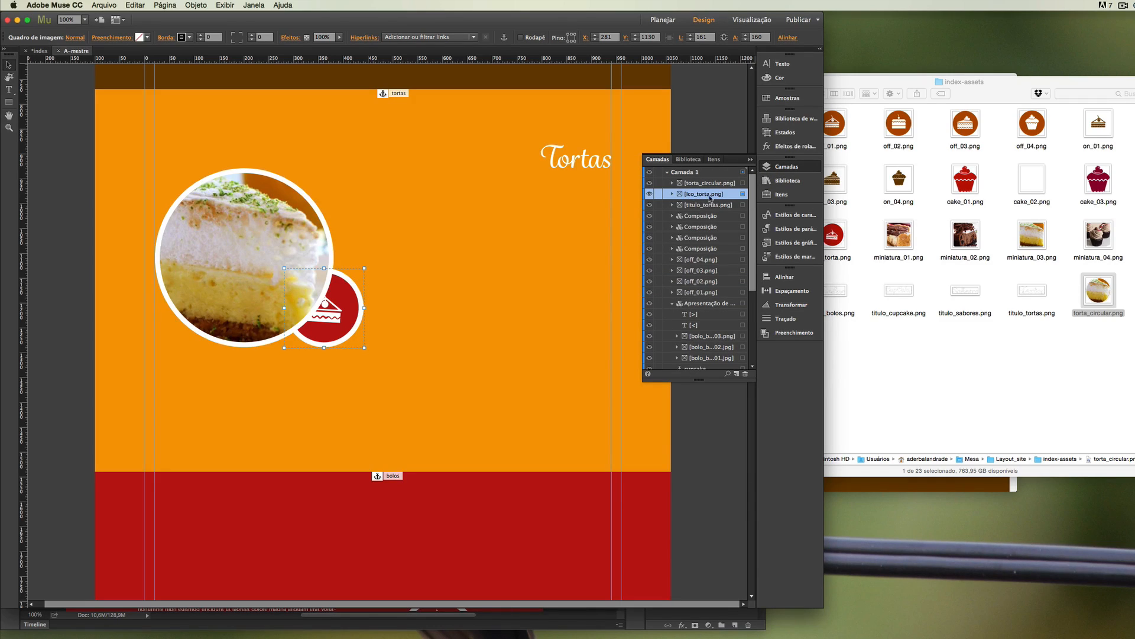
drag(703, 198, 696, 185)
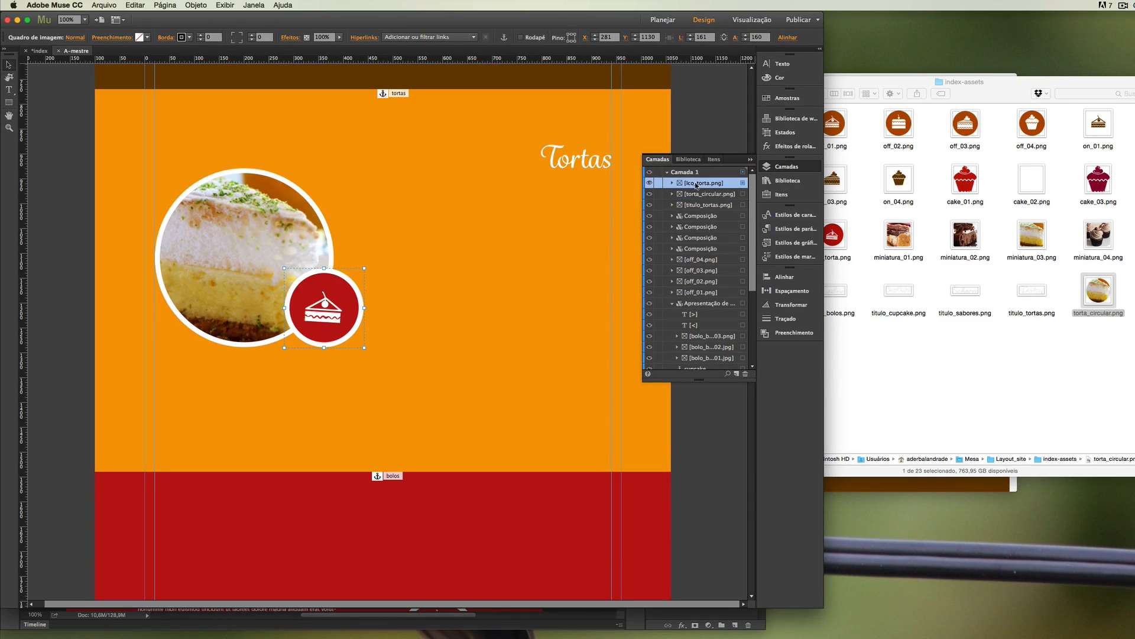
click(67, 356)
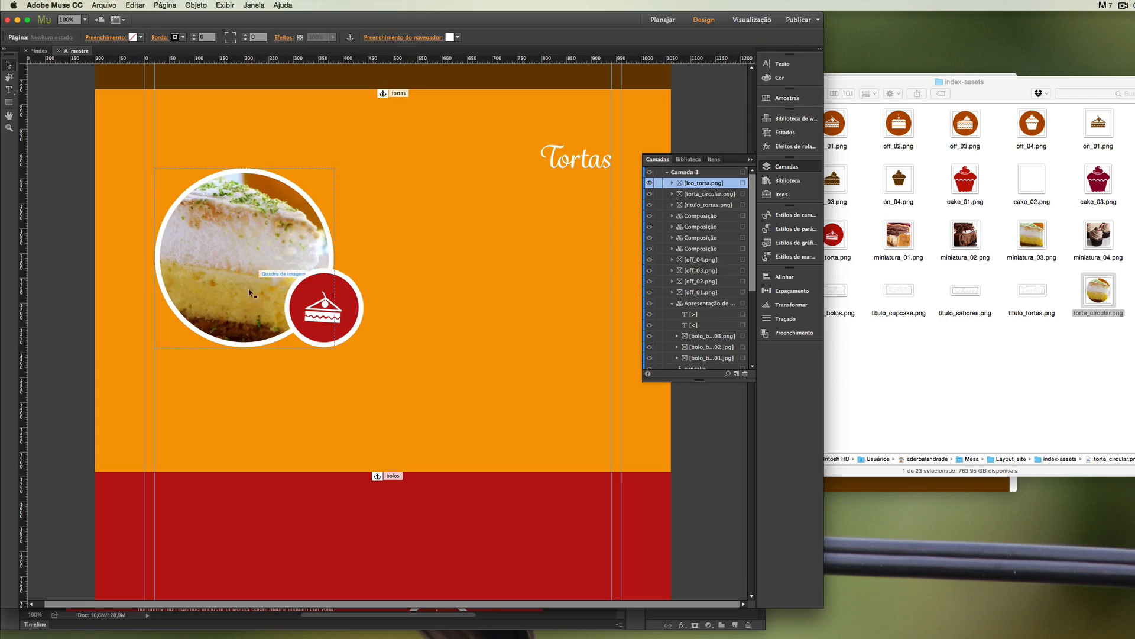
Draw a text frame below the Tortas title, beside the cake photo, and paste the copied Lorem ipsum text into it.
click(9, 89)
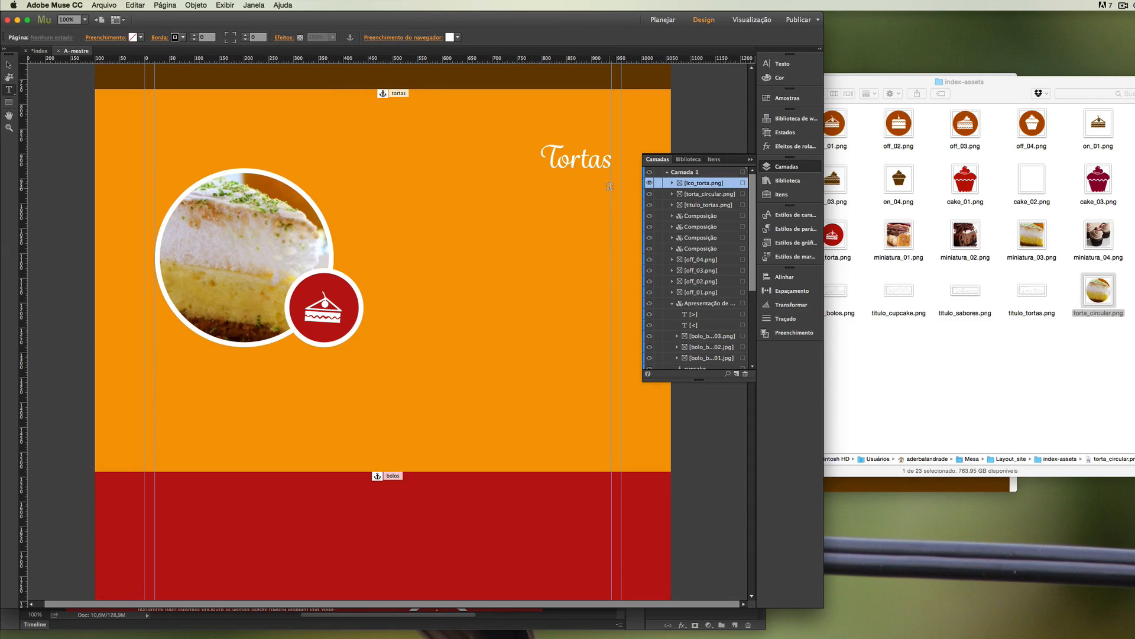
drag(610, 187, 383, 348)
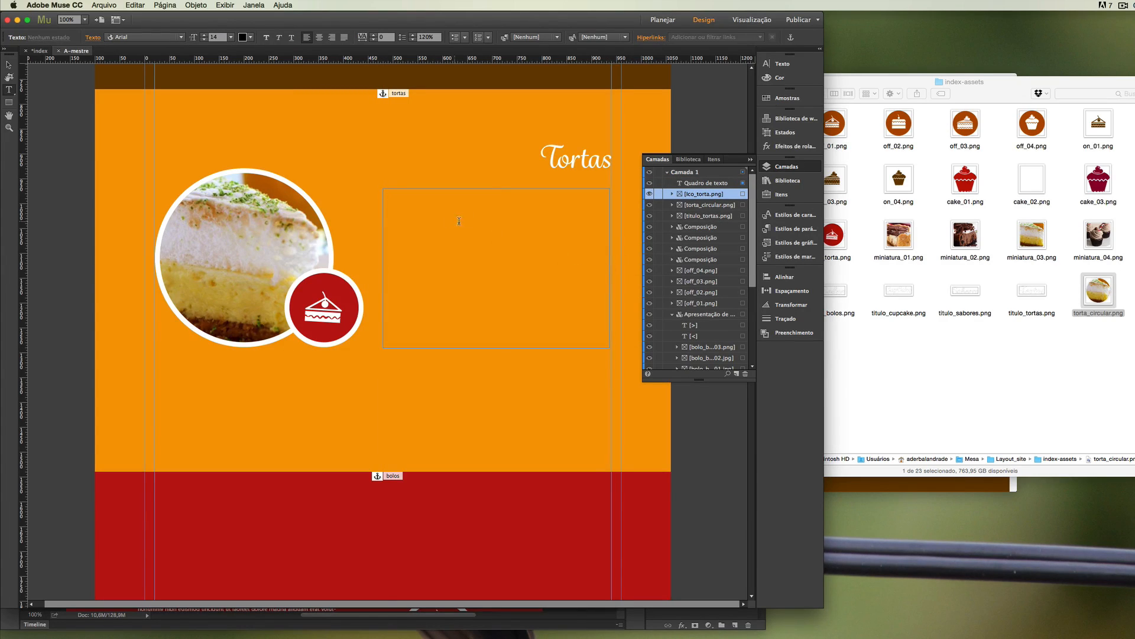
key(super+v)
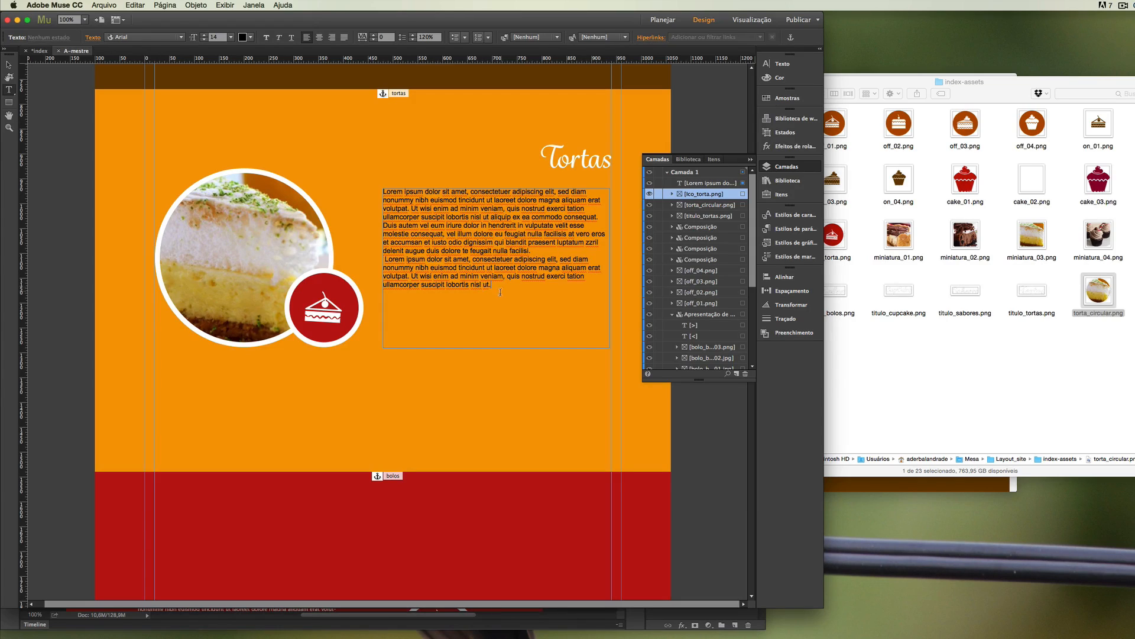
Format all the Tortas text as white (Branco), right-aligned, with 180% line spacing.
drag(500, 286, 362, 185)
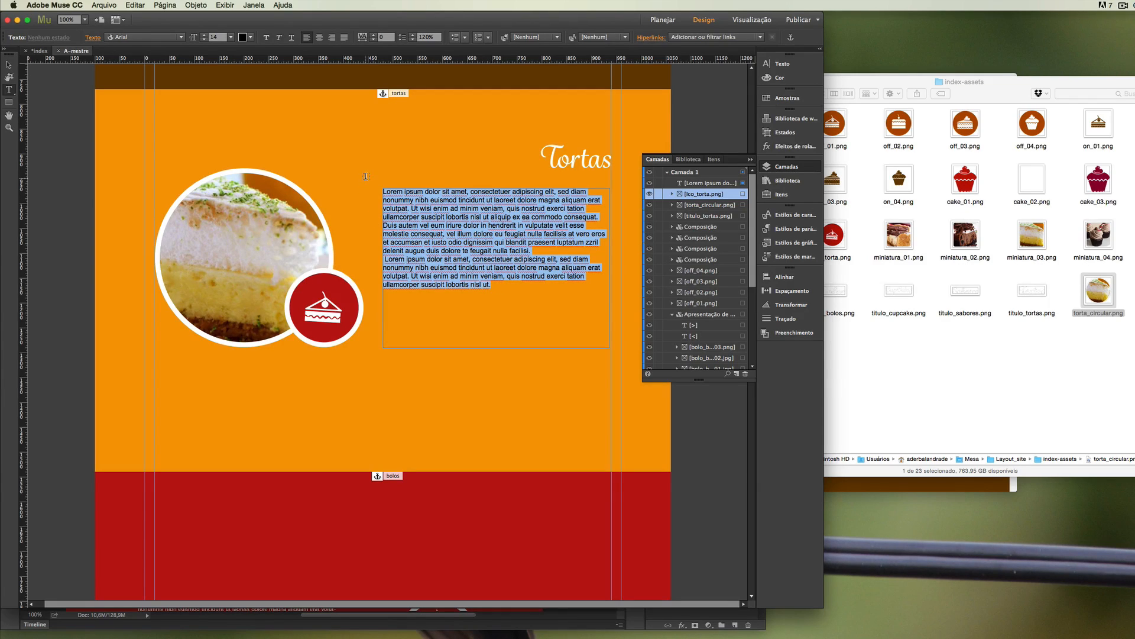
click(249, 38)
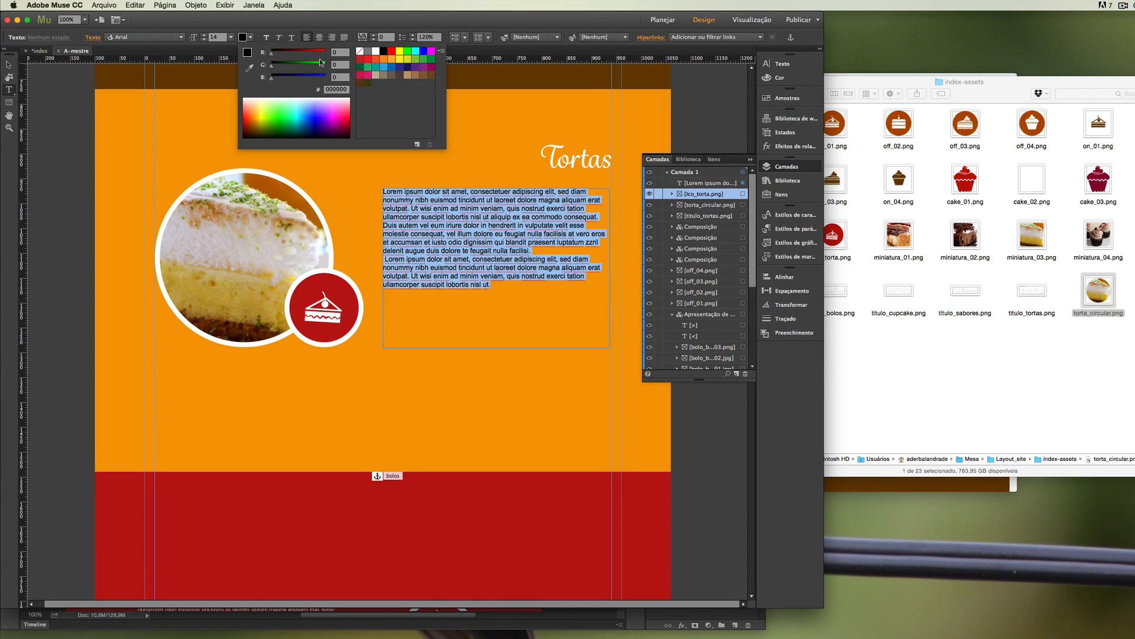
click(376, 51)
click(367, 25)
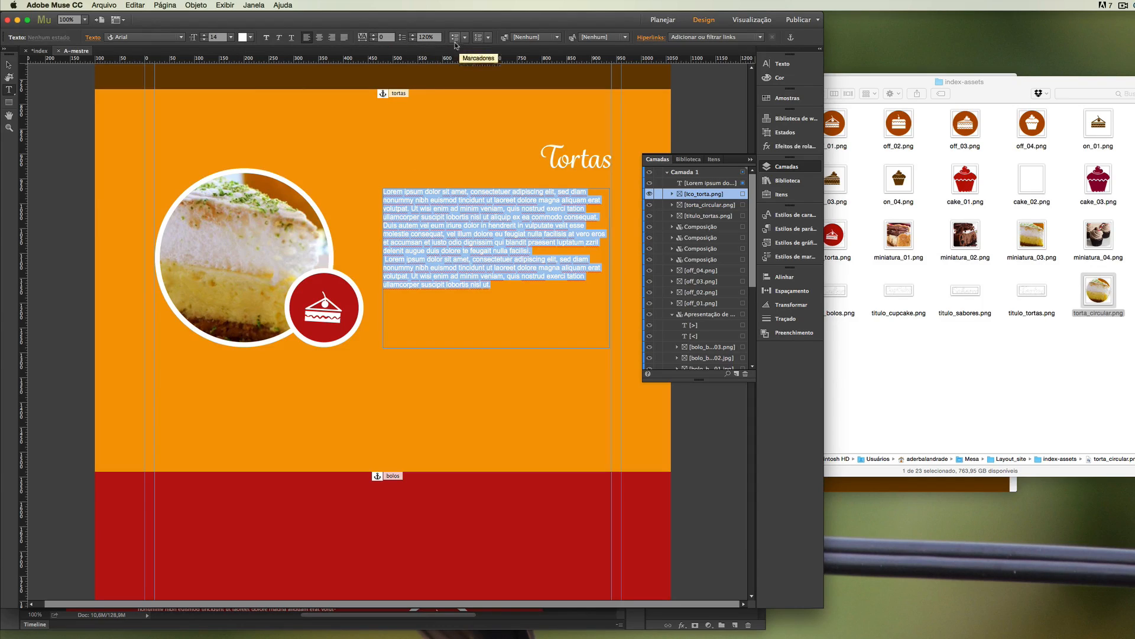
click(332, 38)
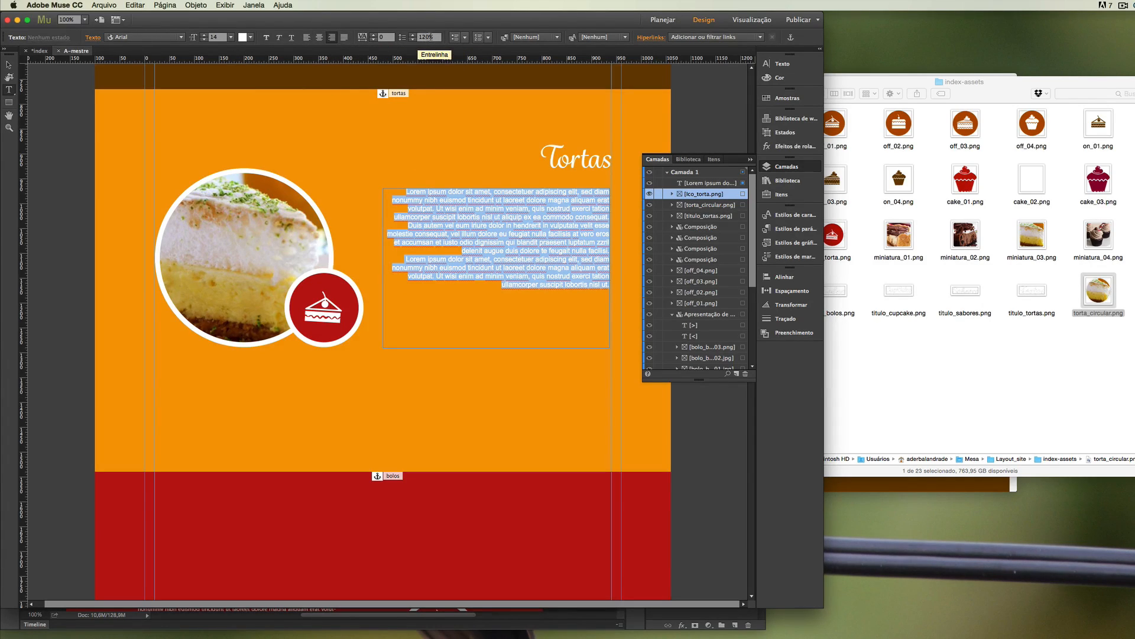
click(421, 37)
text(180)
key(Return)
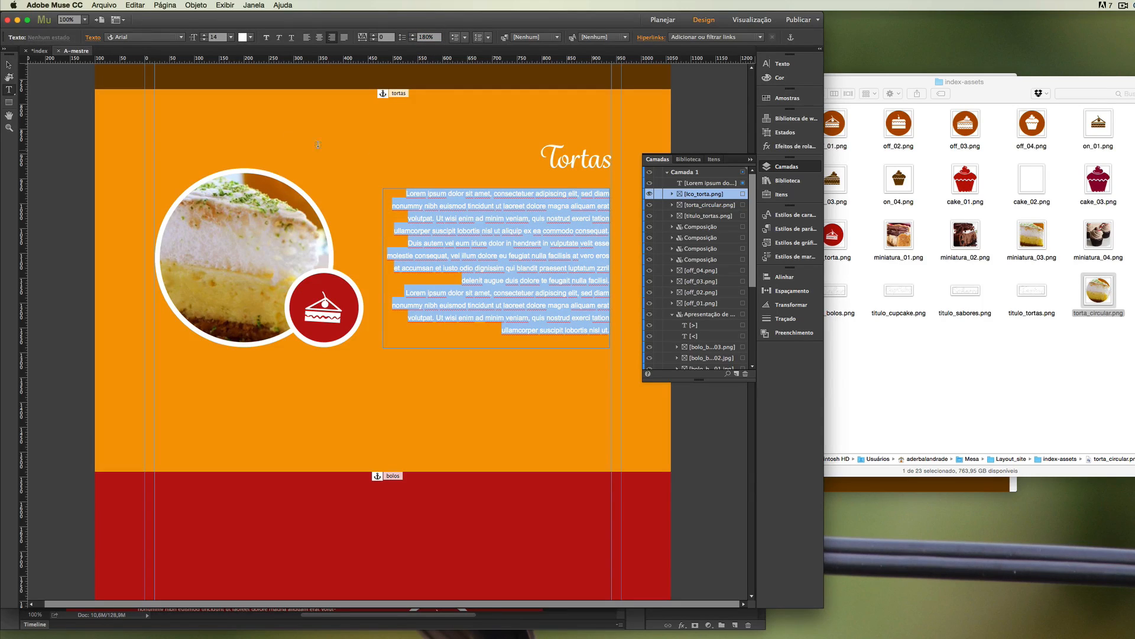
Widen the Tortas text frame to 460 px so its right edge meets the column guide, and collapse the layer list.
click(9, 65)
click(195, 179)
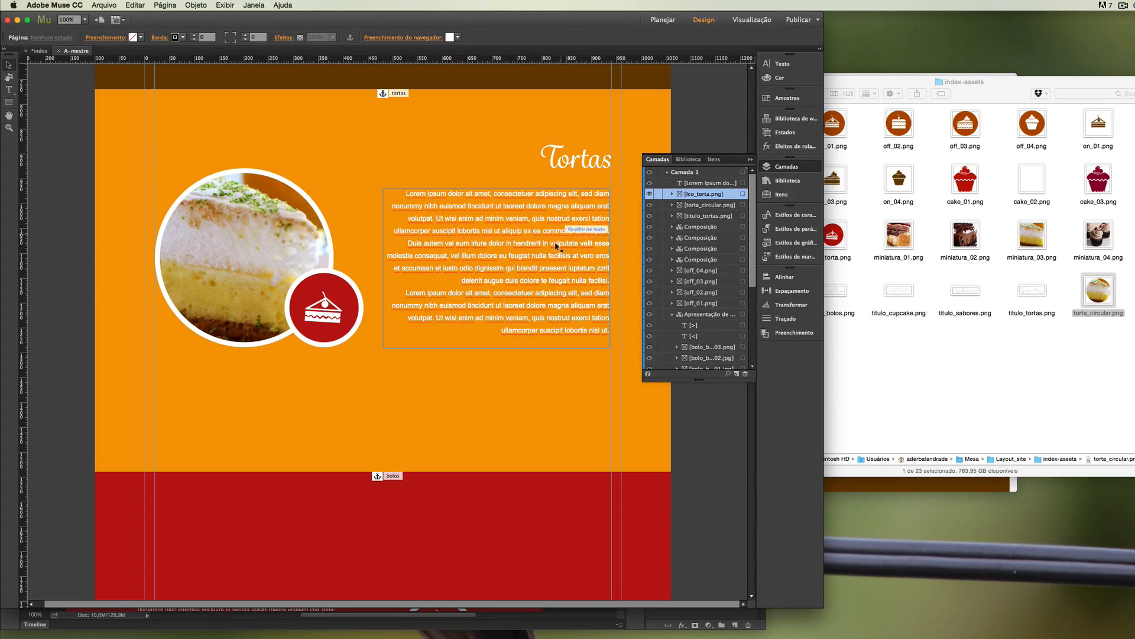
click(564, 195)
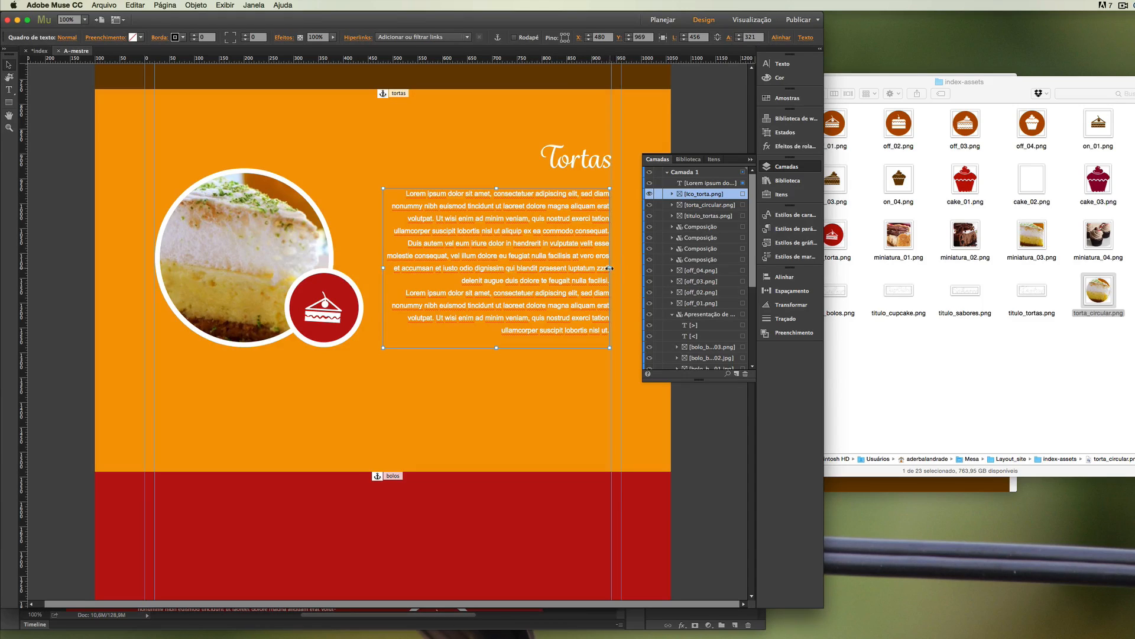
drag(611, 268, 614, 268)
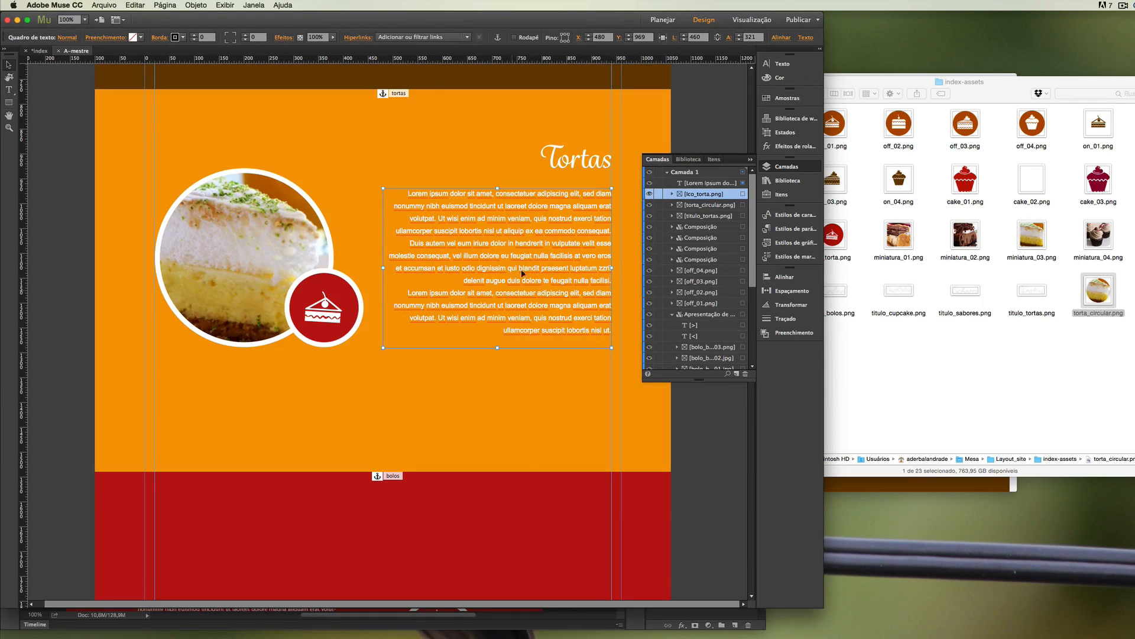
click(72, 329)
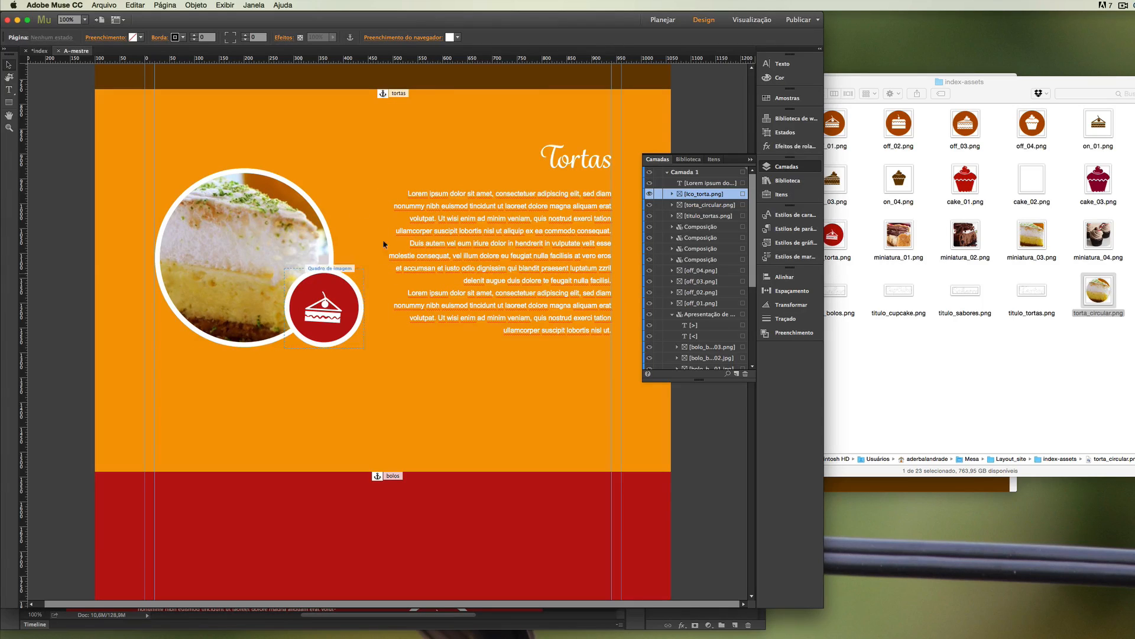
click(750, 160)
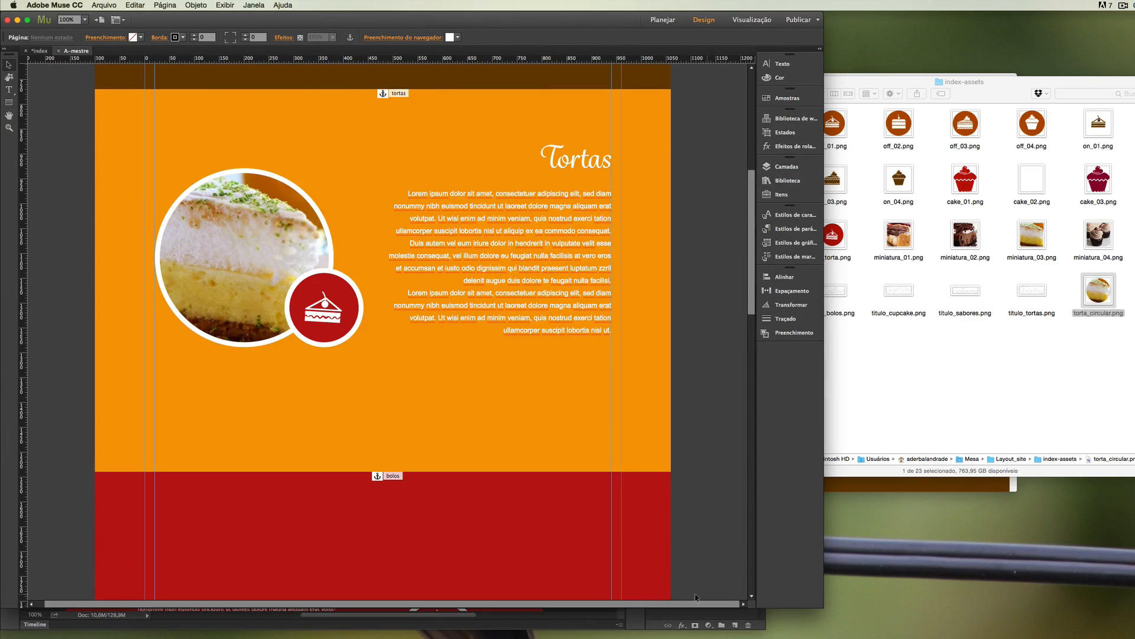
Check the Bolos layout in Photoshop, return to Muse, and place titulo_bolos.png at the red section's left guide, about X 20, Y 1659.
click(658, 619)
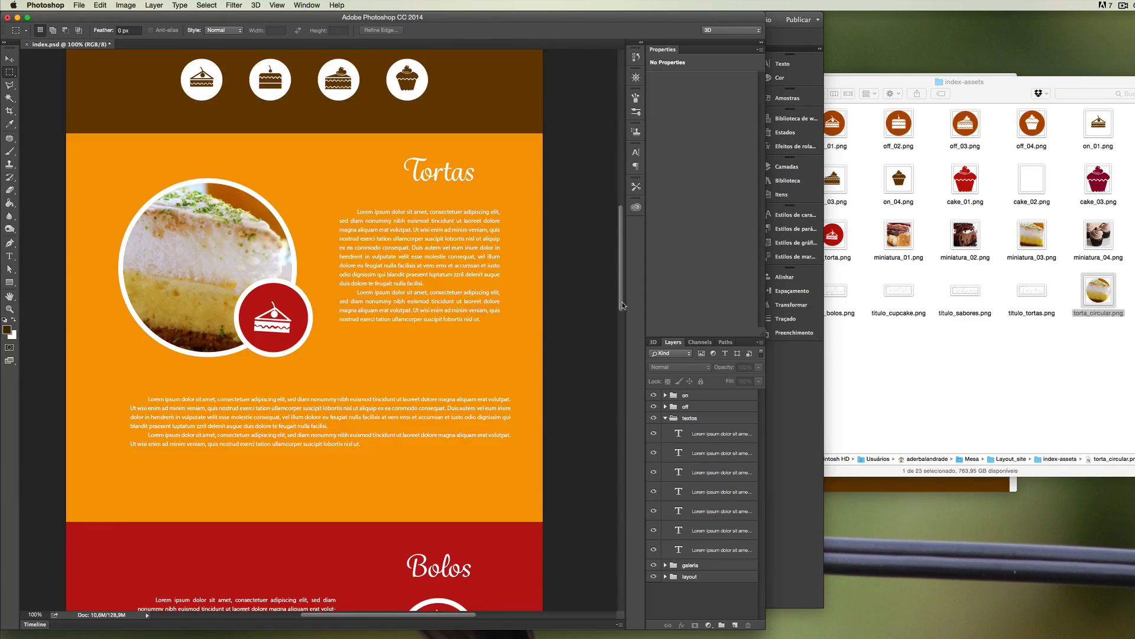
scroll(622, 306, down, 10)
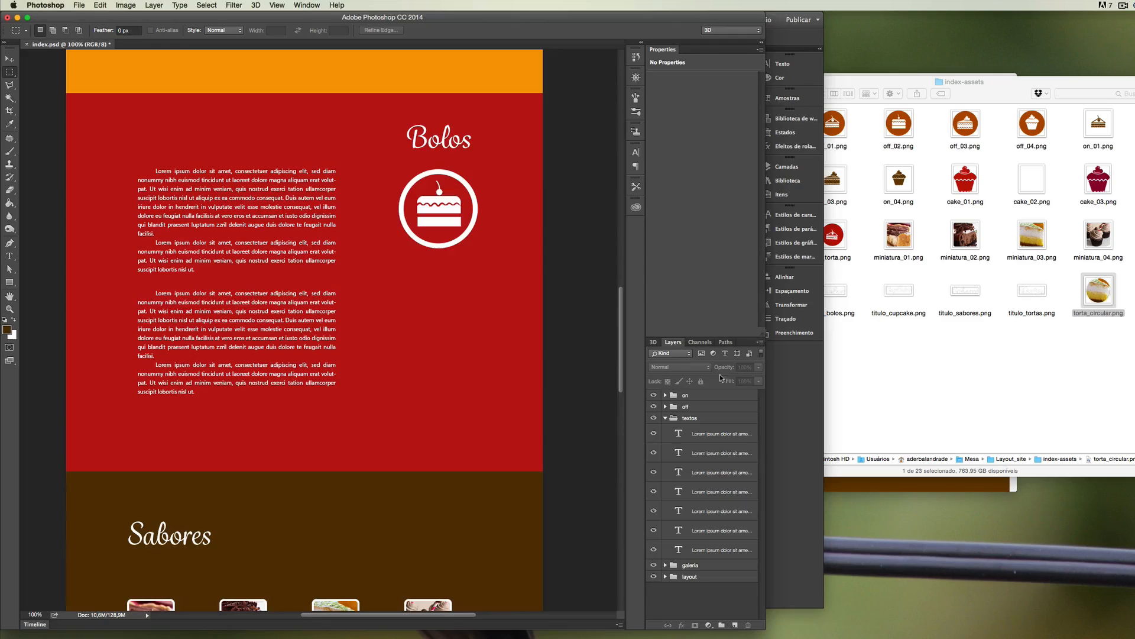
key(super+Tab)
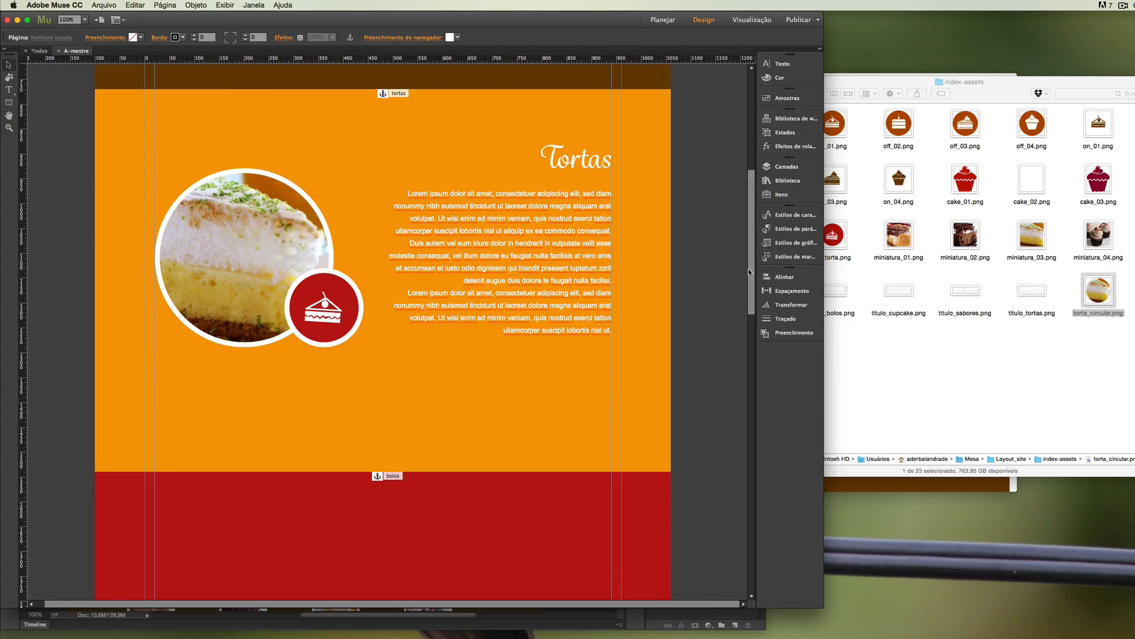
scroll(748, 269, down, 10)
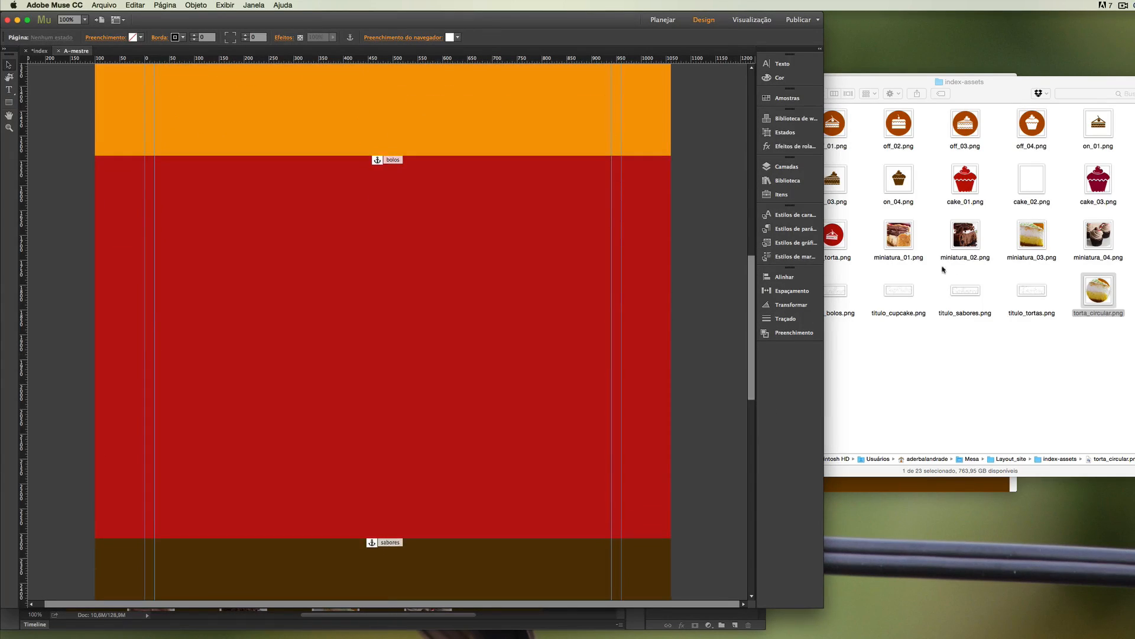
click(839, 304)
drag(840, 293, 494, 247)
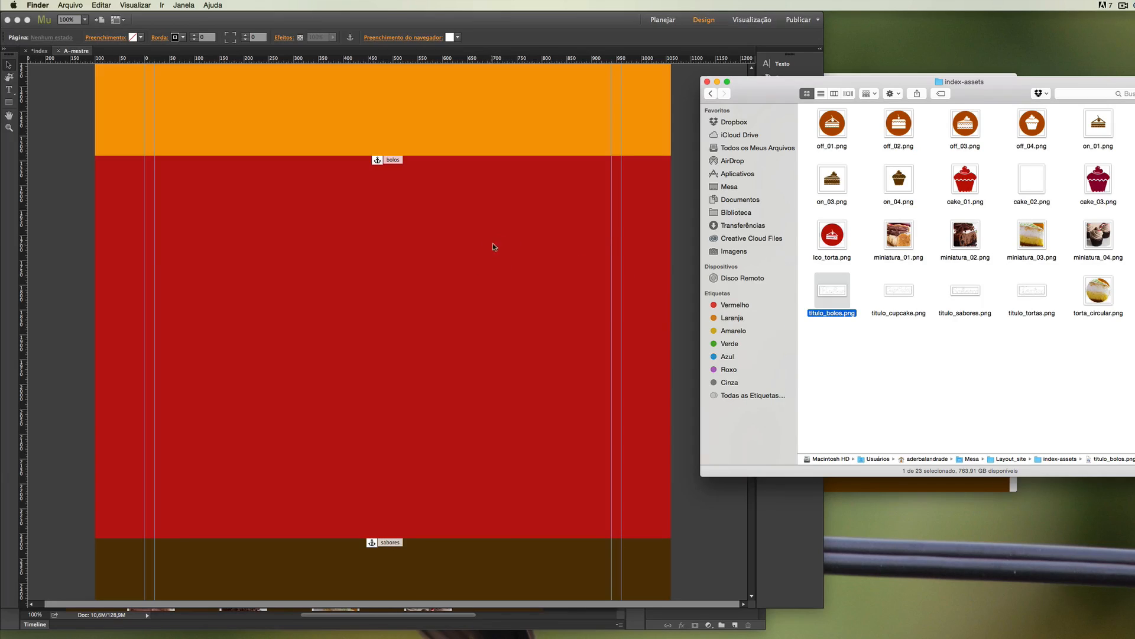
click(360, 230)
drag(399, 242, 194, 229)
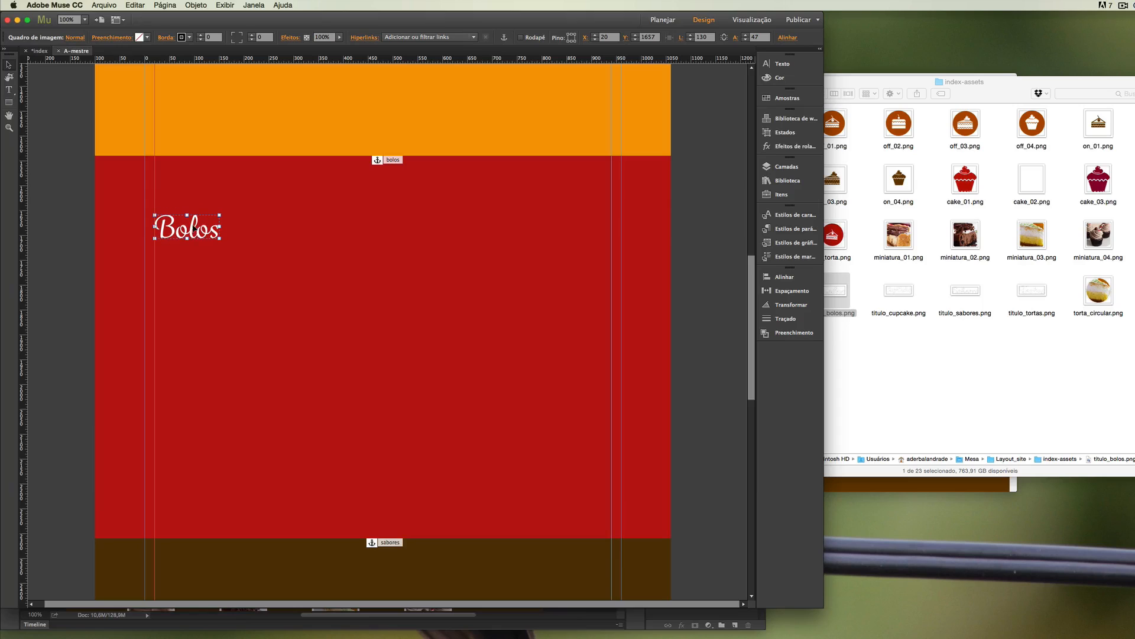
Place ico_div_bolos.png below the Bolos title, aligned to the left column guide at about X 20, Y 1788.
click(904, 349)
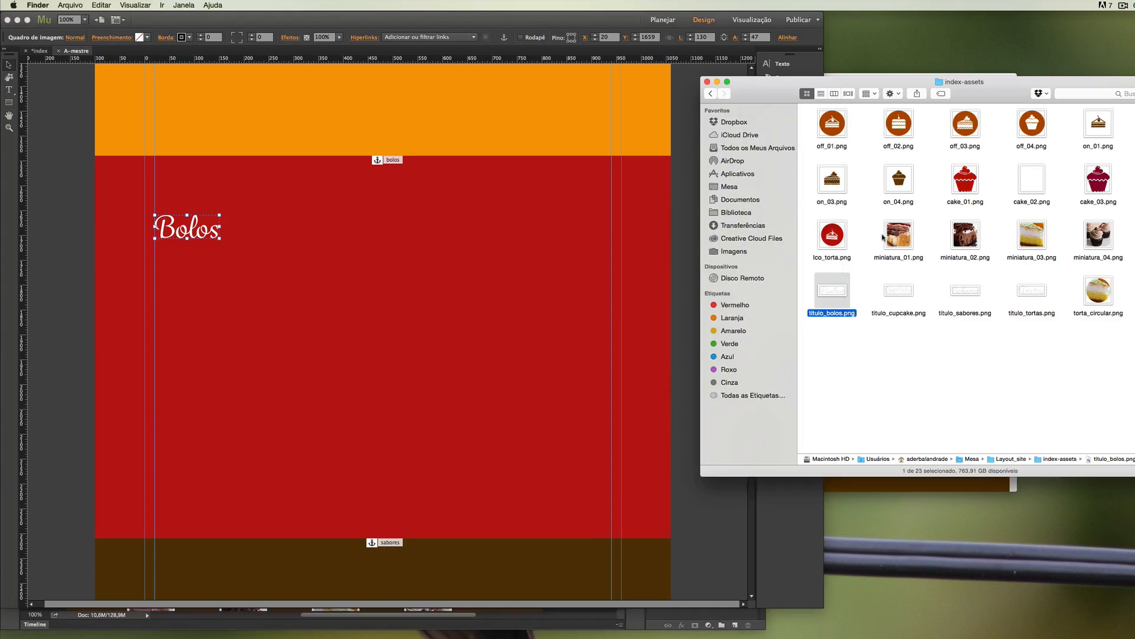
drag(1134, 179, 463, 245)
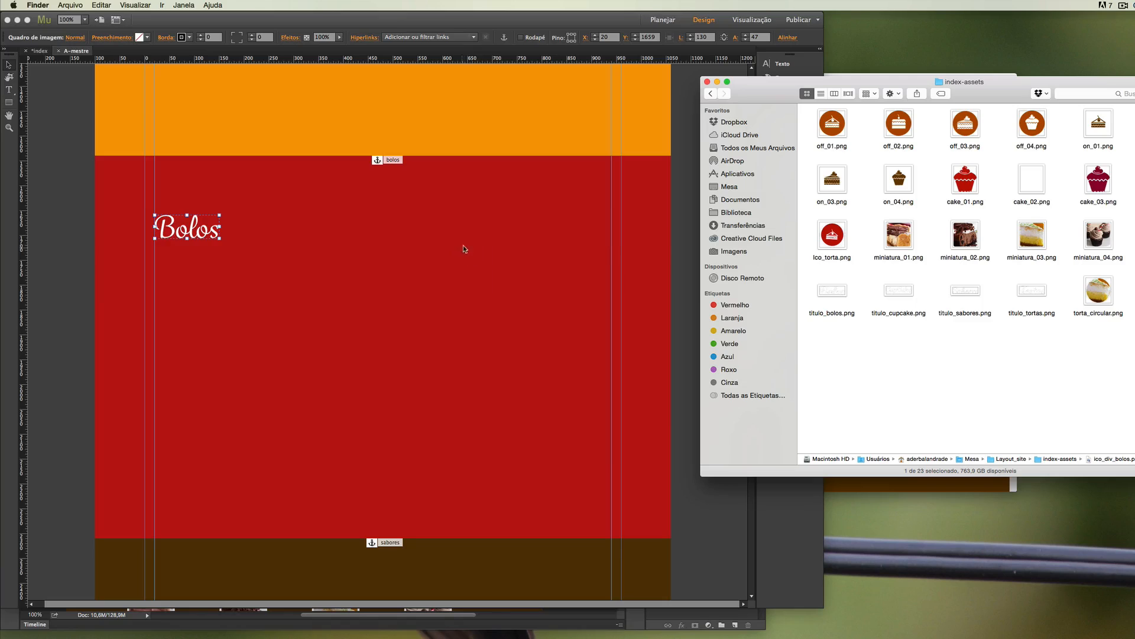
click(480, 244)
drag(521, 290, 203, 321)
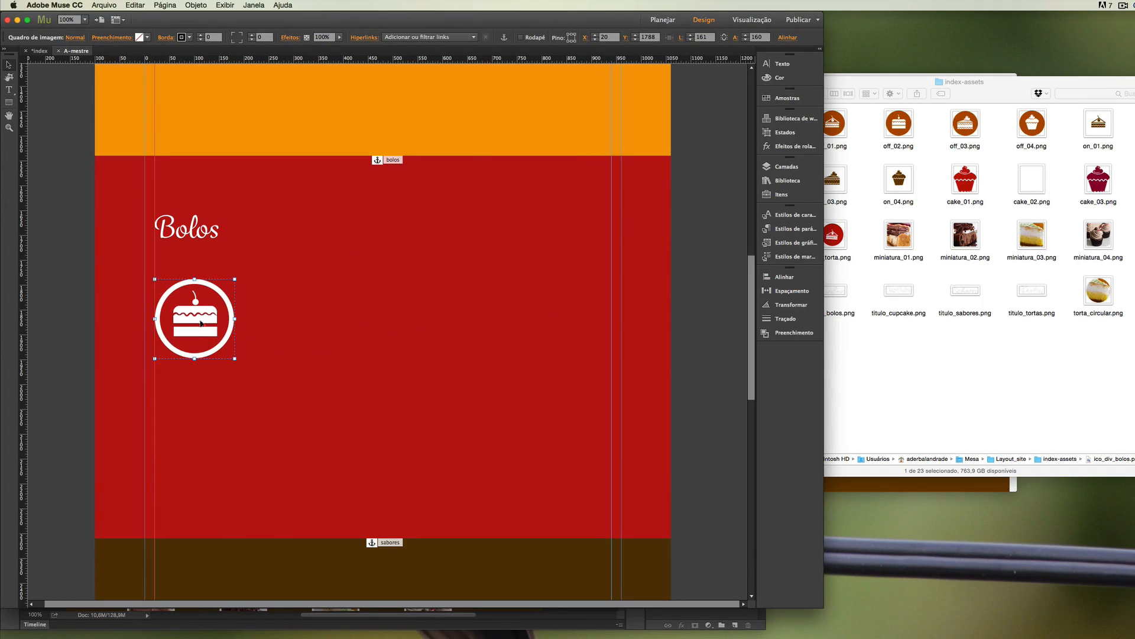
Draw a text frame about 677 × 237 px beside the Bolos cake icon, reaching the right column guide, and fill it with the copied Tortas text.
click(9, 89)
drag(275, 279, 617, 390)
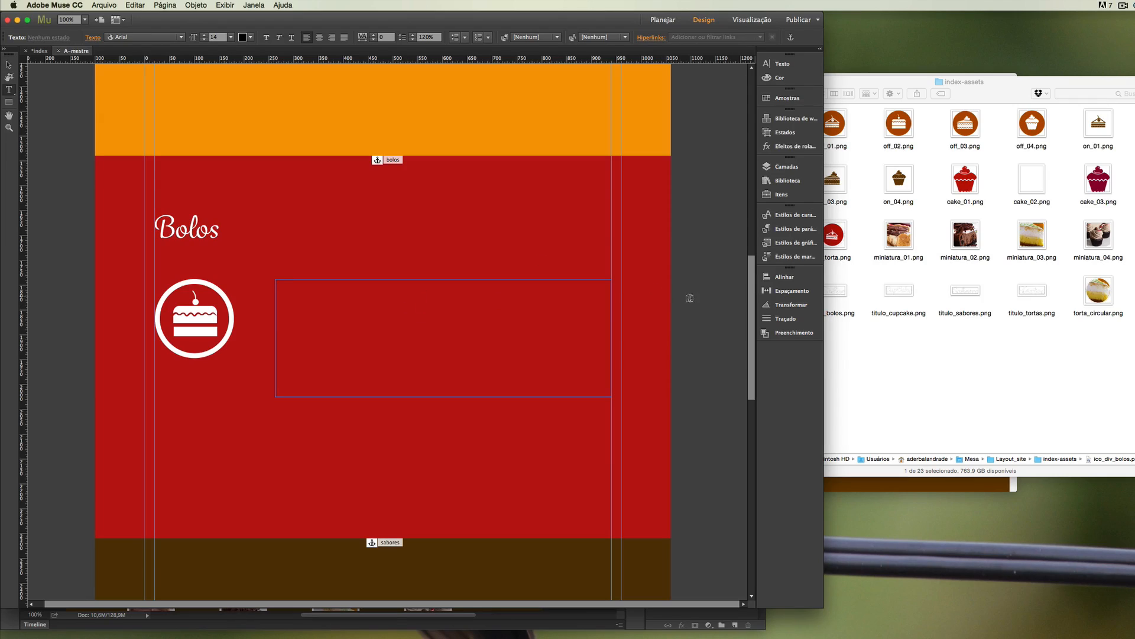
scroll(753, 275, up, 5)
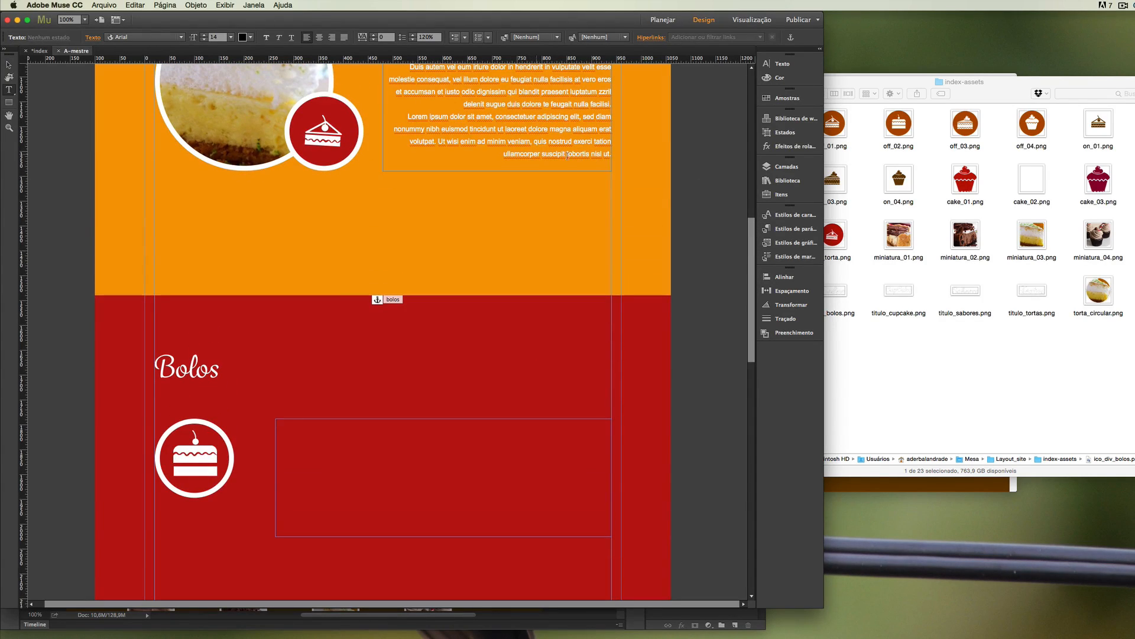
scroll(750, 232, up, 4)
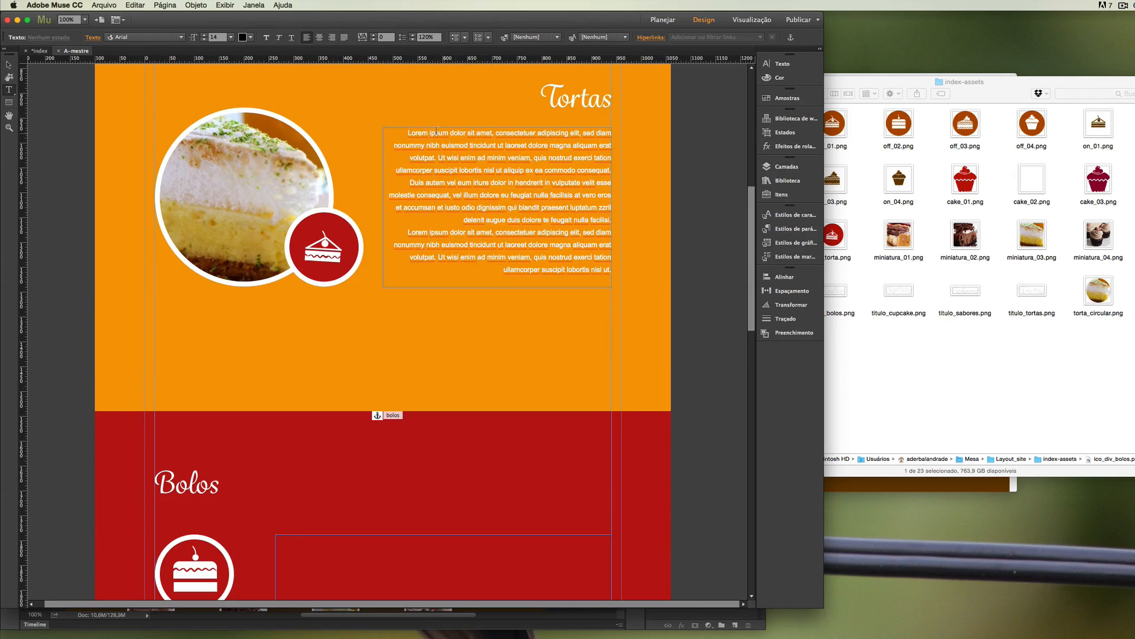
drag(410, 131, 654, 287)
key(super+c)
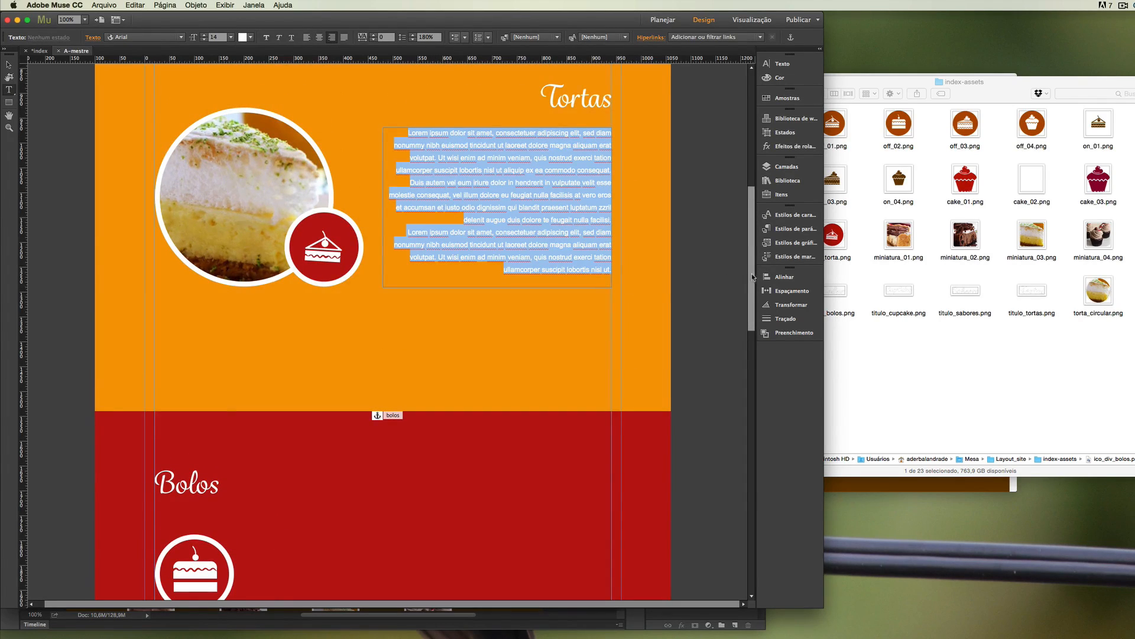
scroll(753, 276, down, 10)
click(365, 264)
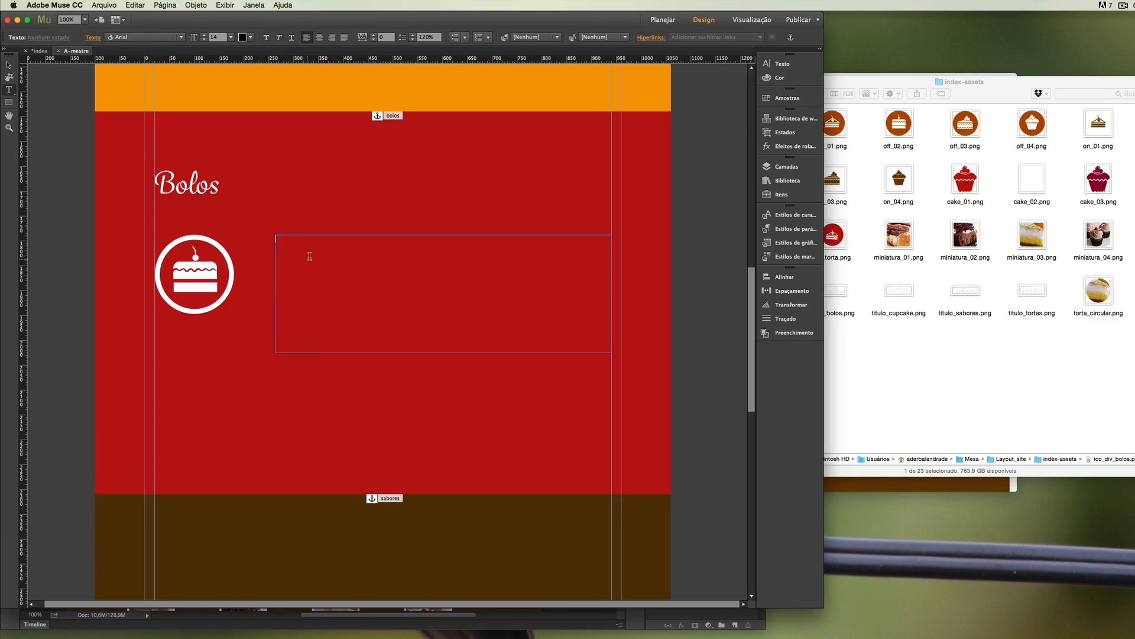
key(super+v)
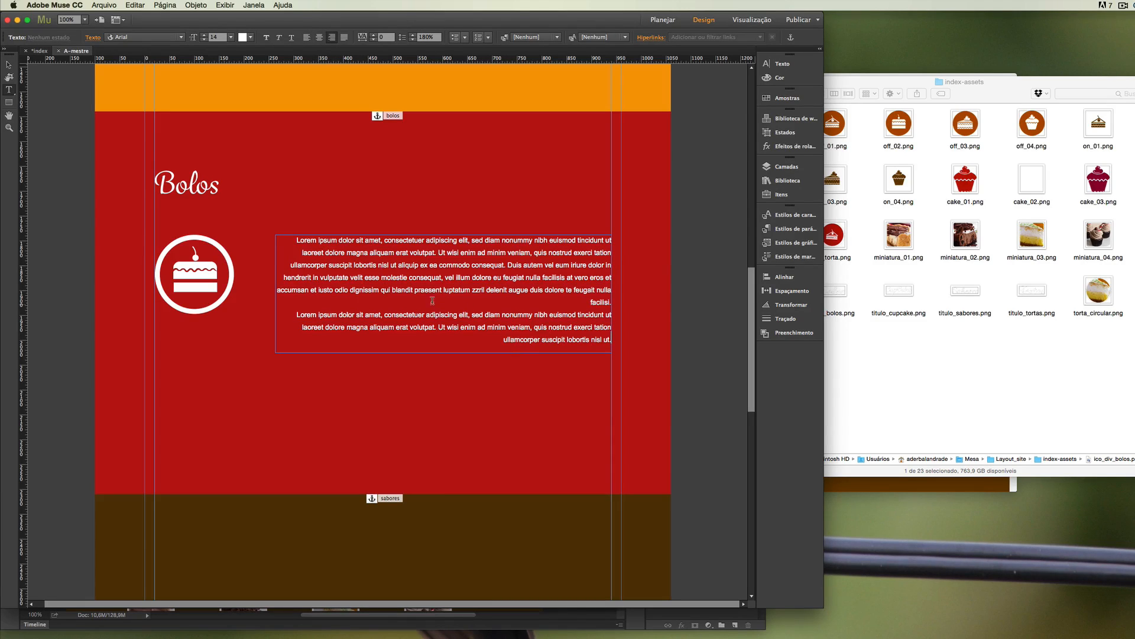
click(9, 64)
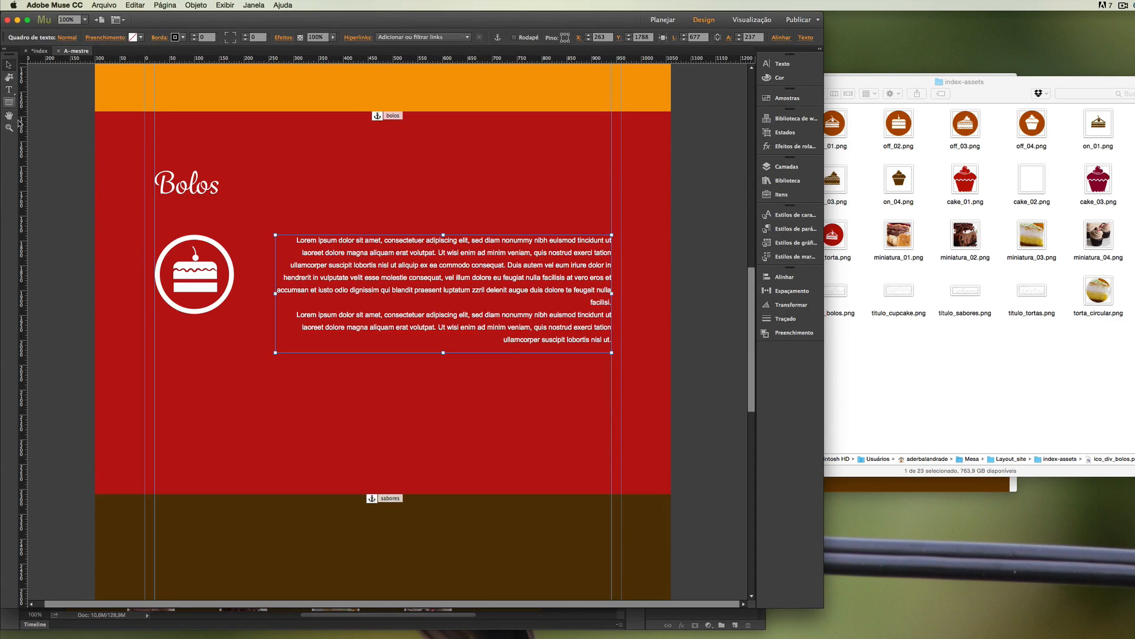
click(64, 242)
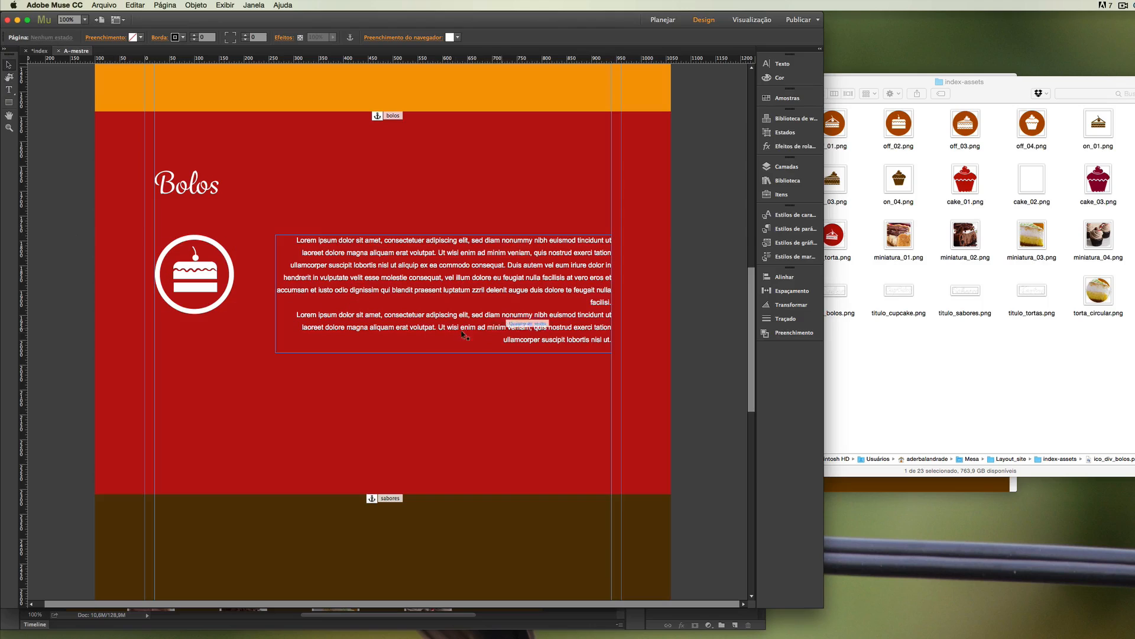
Duplicate the Bolos text frame below the original, resize the copy to 920 × 171 px between the column guides, and position it at X 20, Y 2062.
click(458, 288)
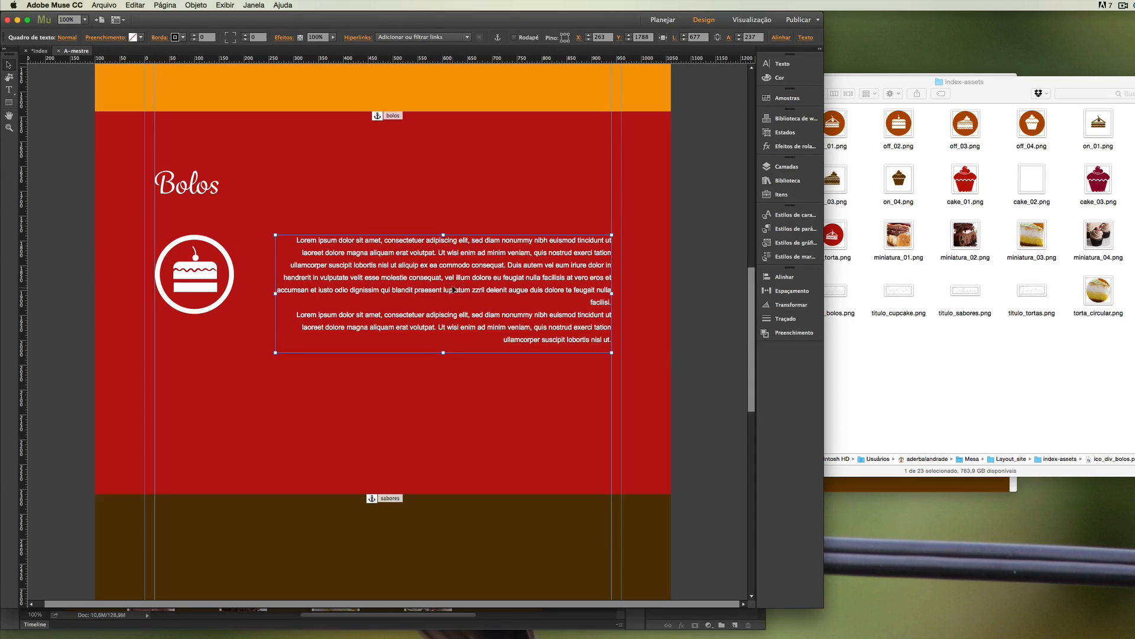
drag(473, 267, 474, 390)
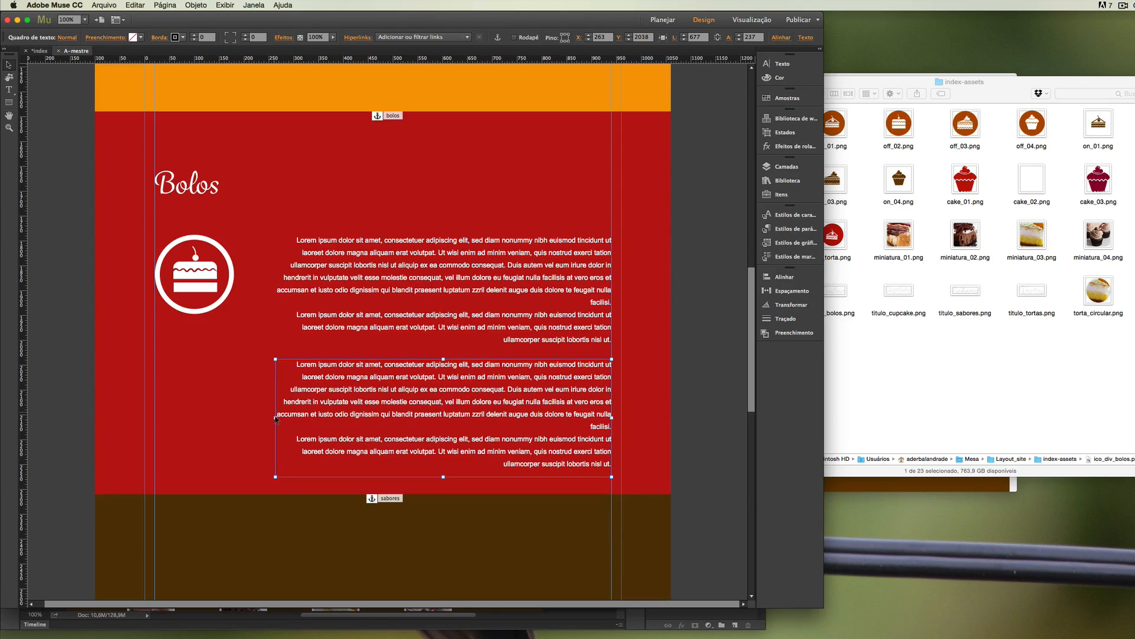
drag(275, 418, 155, 416)
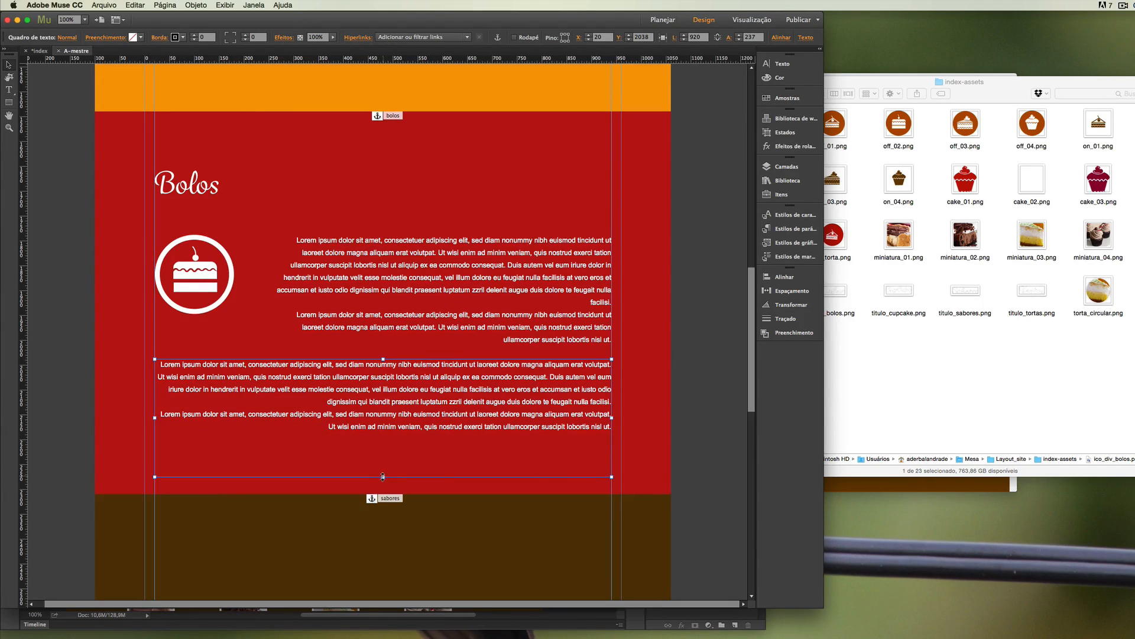
drag(383, 473, 383, 443)
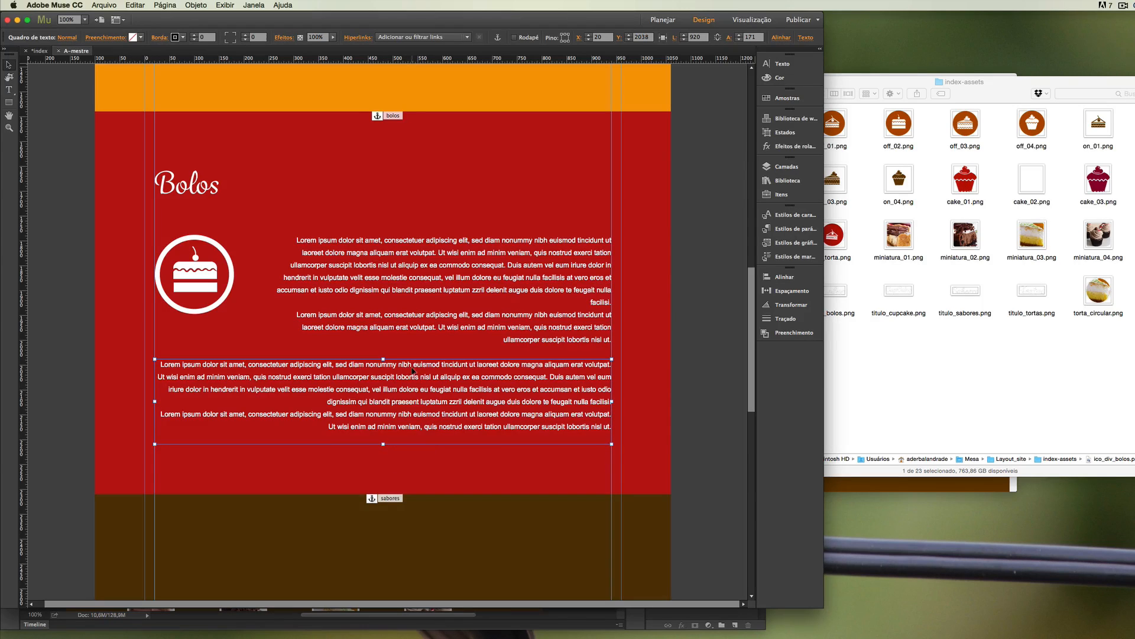
drag(413, 371, 414, 383)
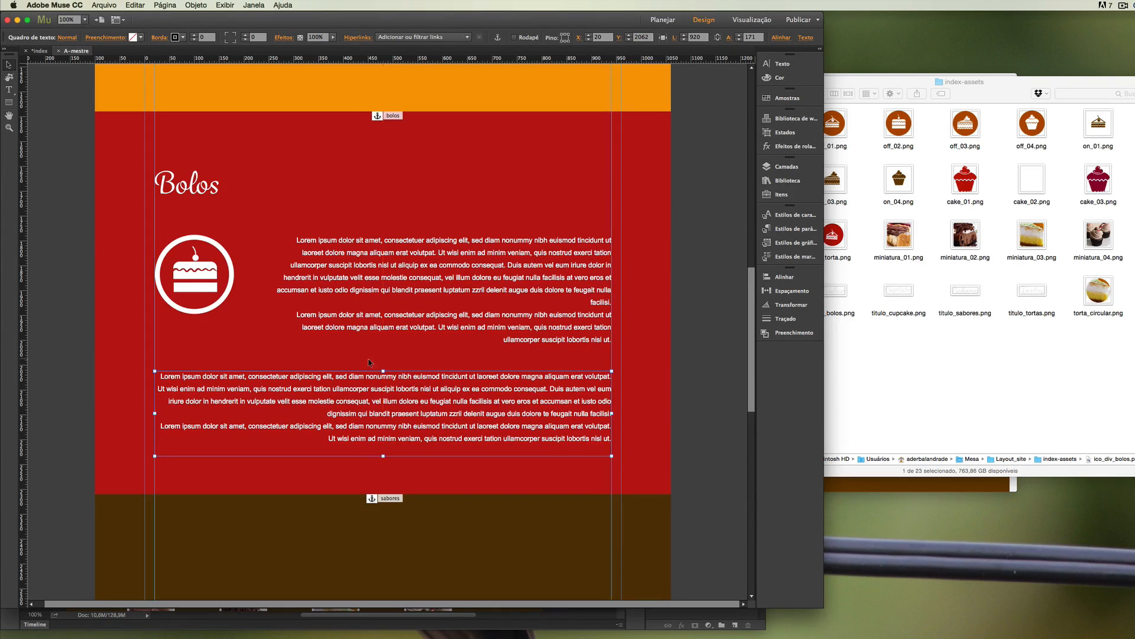
click(95, 324)
Place titulo_cupcake.png in the pink cupcake section against the right column guide, at about X 744, Y 3205.
scroll(347, 370, down, 5)
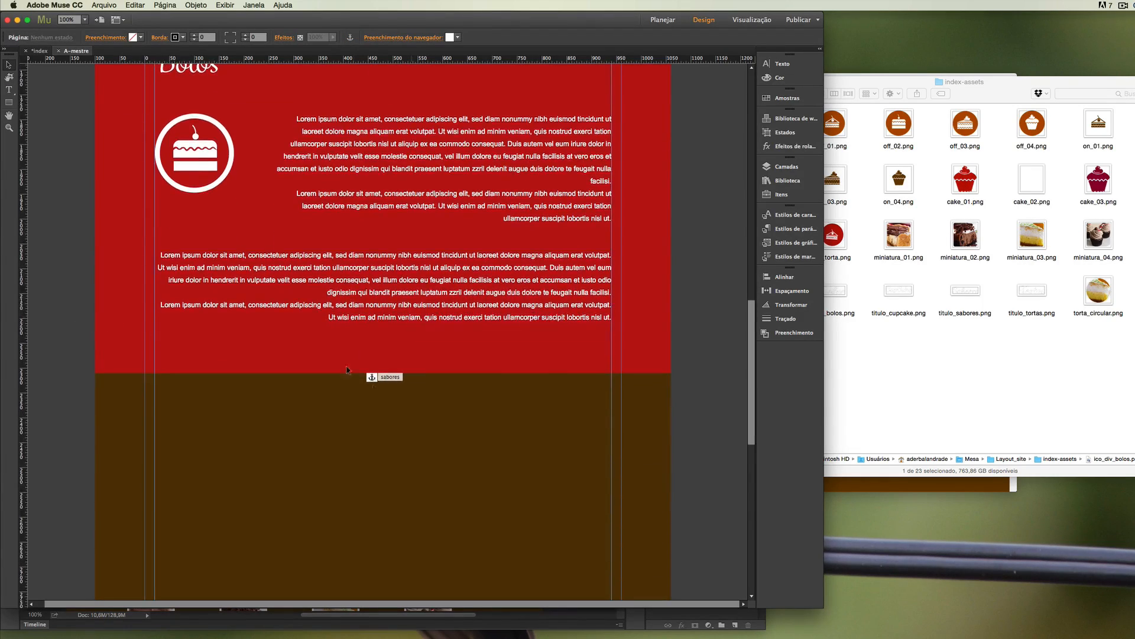
scroll(687, 345, down, 8)
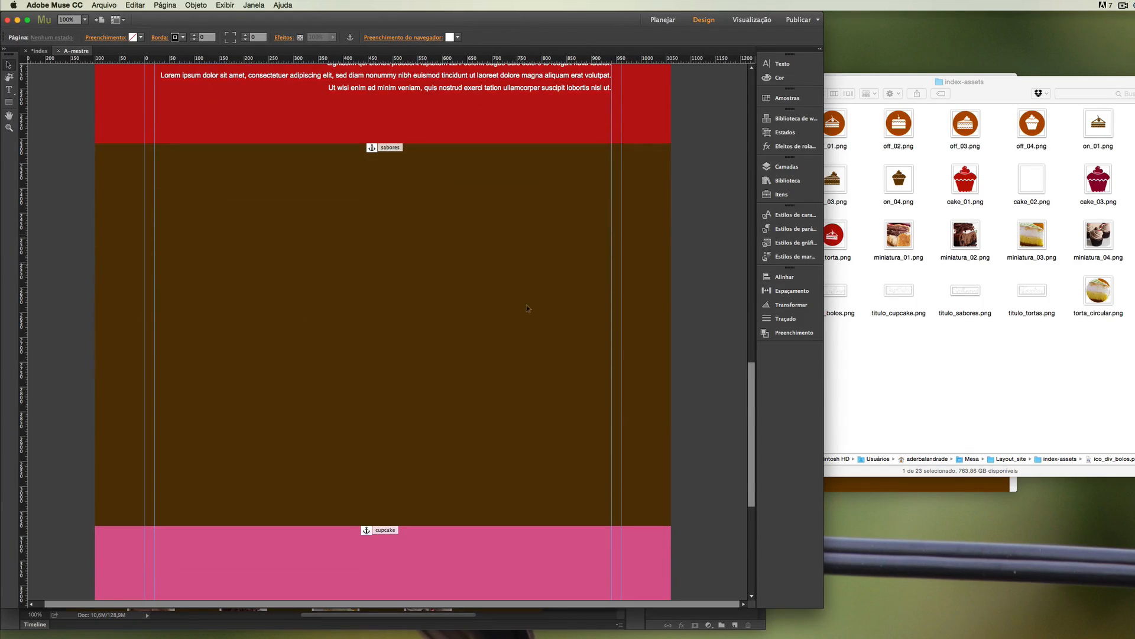
scroll(749, 370, down, 10)
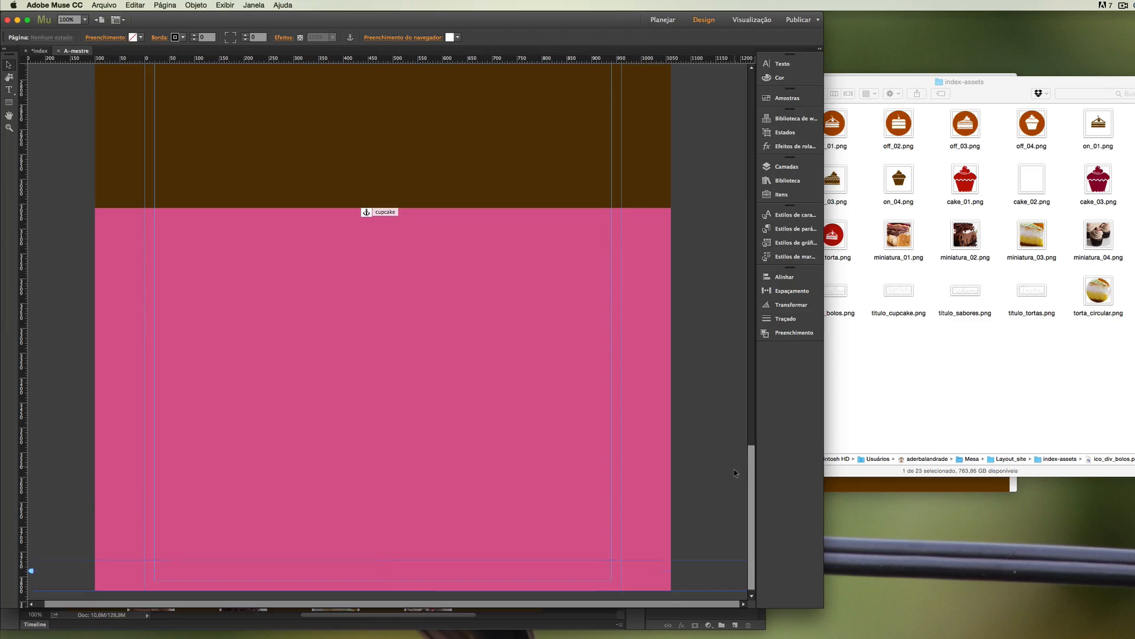
click(901, 306)
drag(901, 306, 589, 284)
click(468, 269)
Place the image of three coloured squares in the pink section, aligned to the left column guide at about X 20, Y 3271.
click(935, 340)
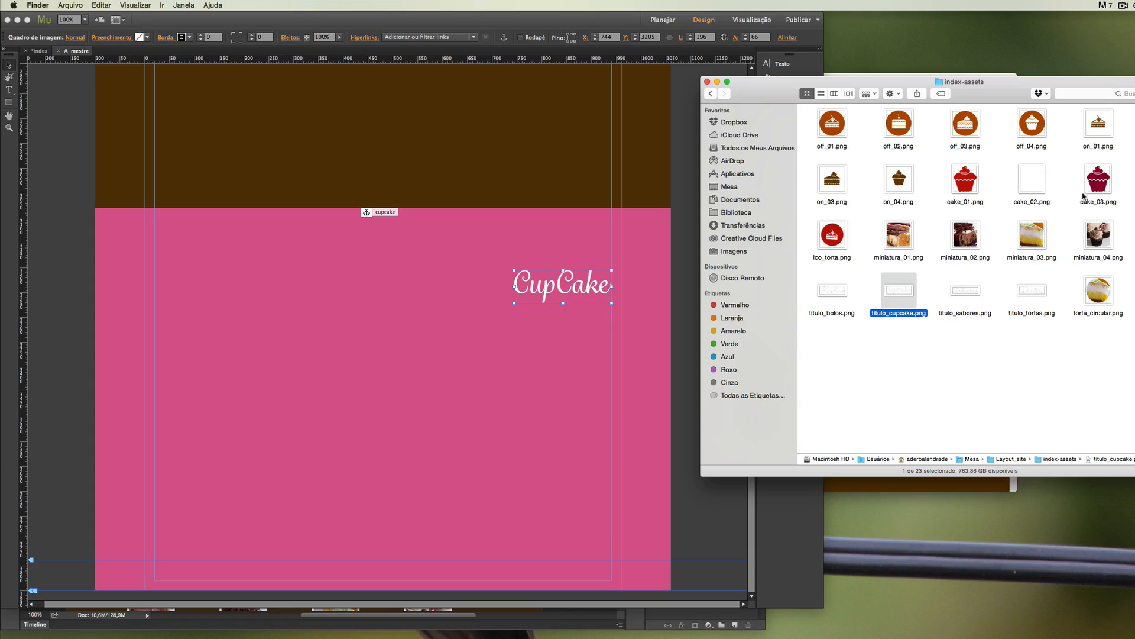
click(1134, 235)
drag(1134, 235, 221, 356)
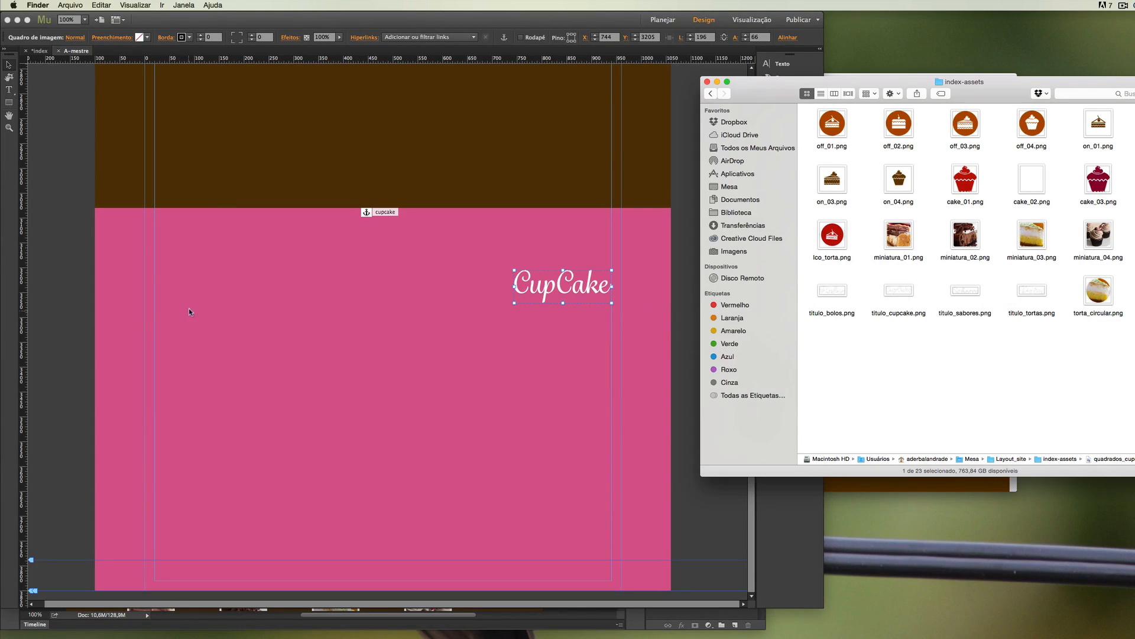
drag(190, 312, 189, 312)
drag(223, 361, 189, 345)
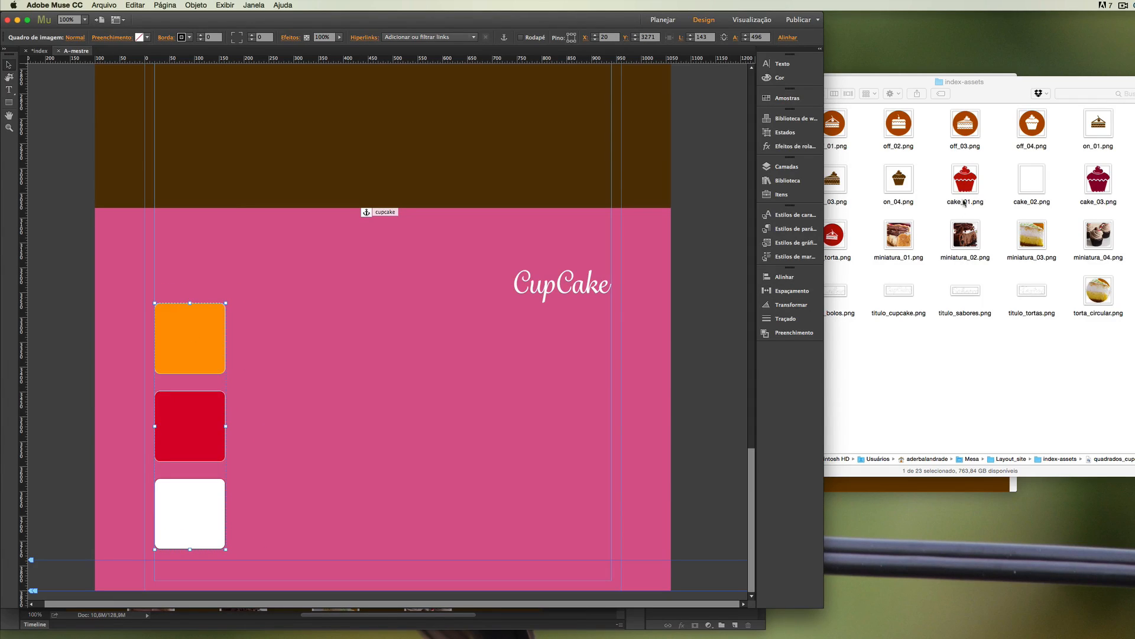
Place cake_01.png, cake_02.png and cake_03.png centred on the orange, red and white squares respectively.
click(906, 368)
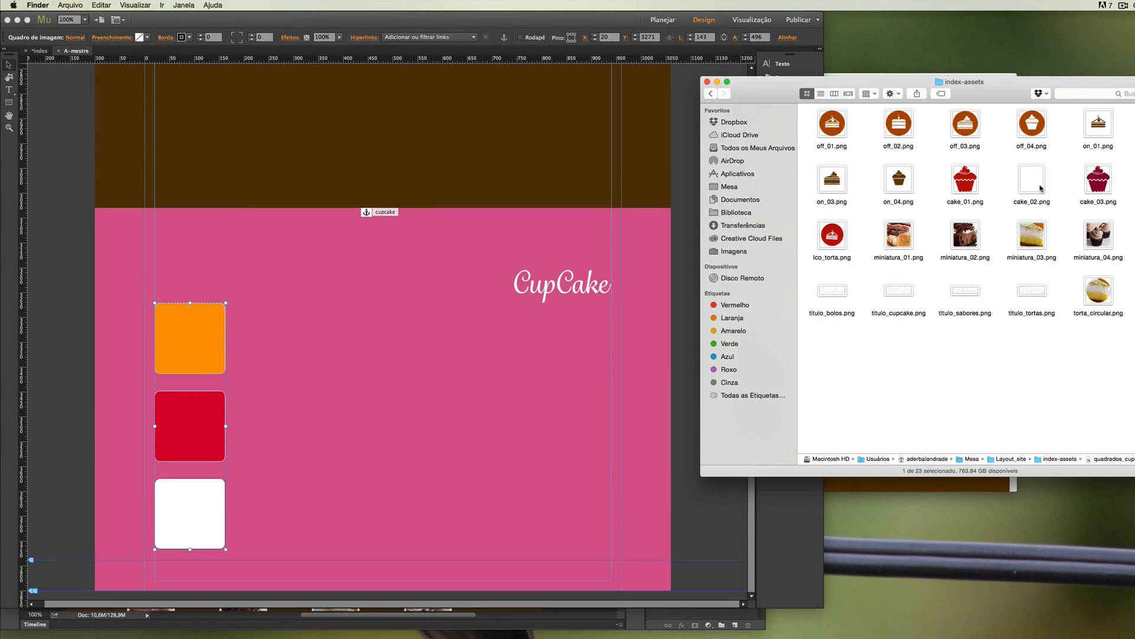
click(959, 184)
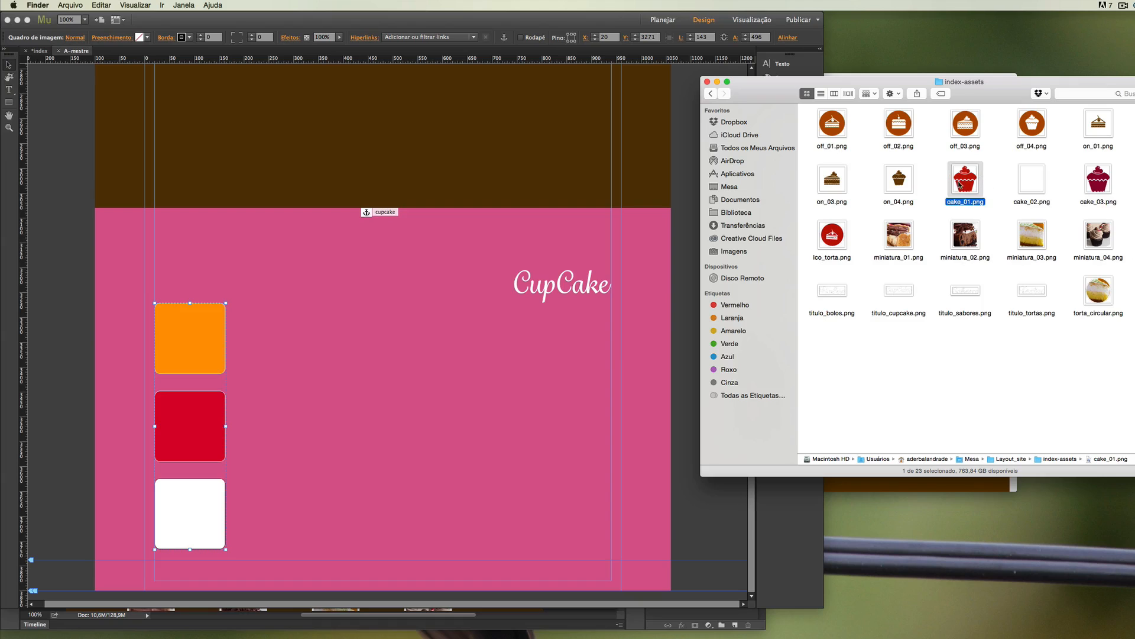
drag(964, 180, 190, 339)
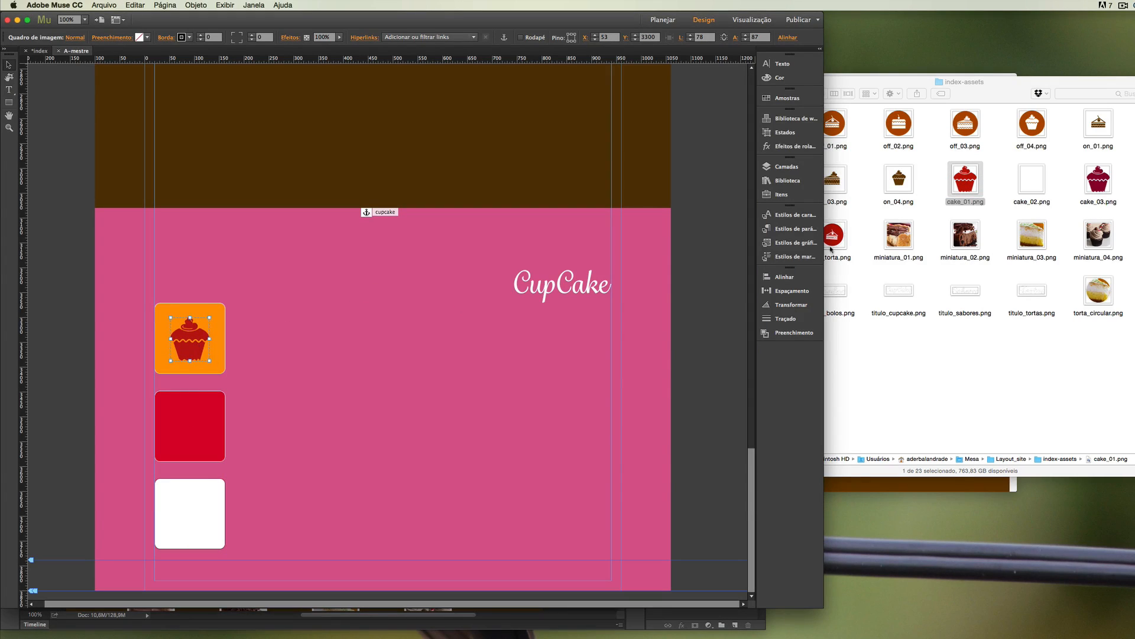
drag(1098, 180, 207, 427)
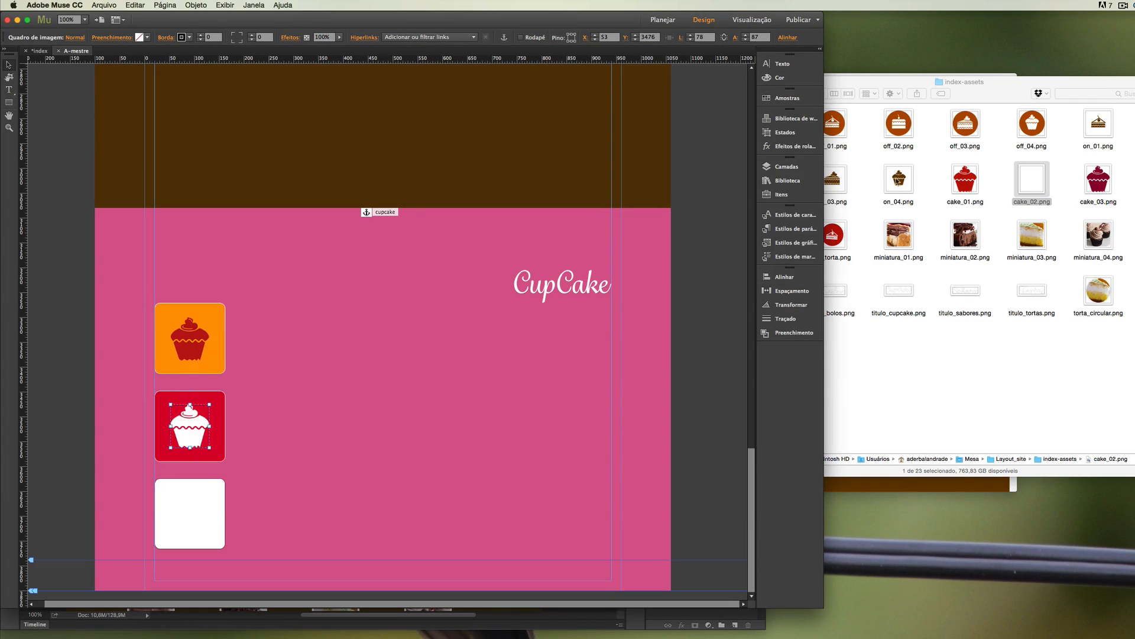
click(754, 316)
drag(754, 315, 190, 514)
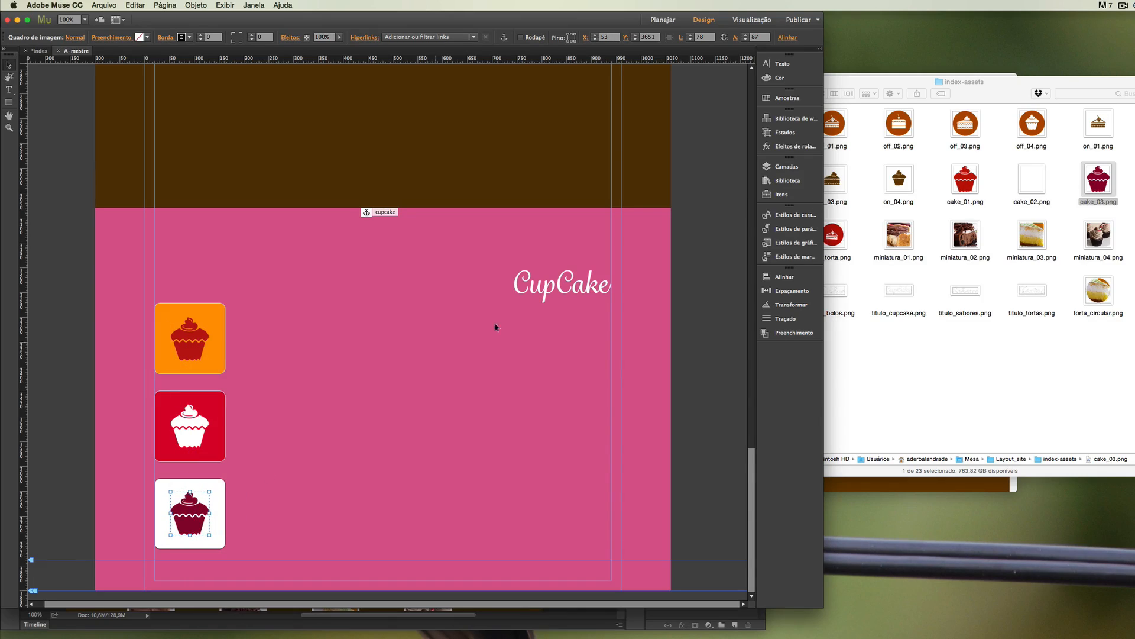
Draw a text frame about 196 px wide beside the coloured squares, at about X 262, Y 3282, and paste the copied lorem ipsum text.
click(9, 89)
drag(274, 307, 374, 543)
key(super+v)
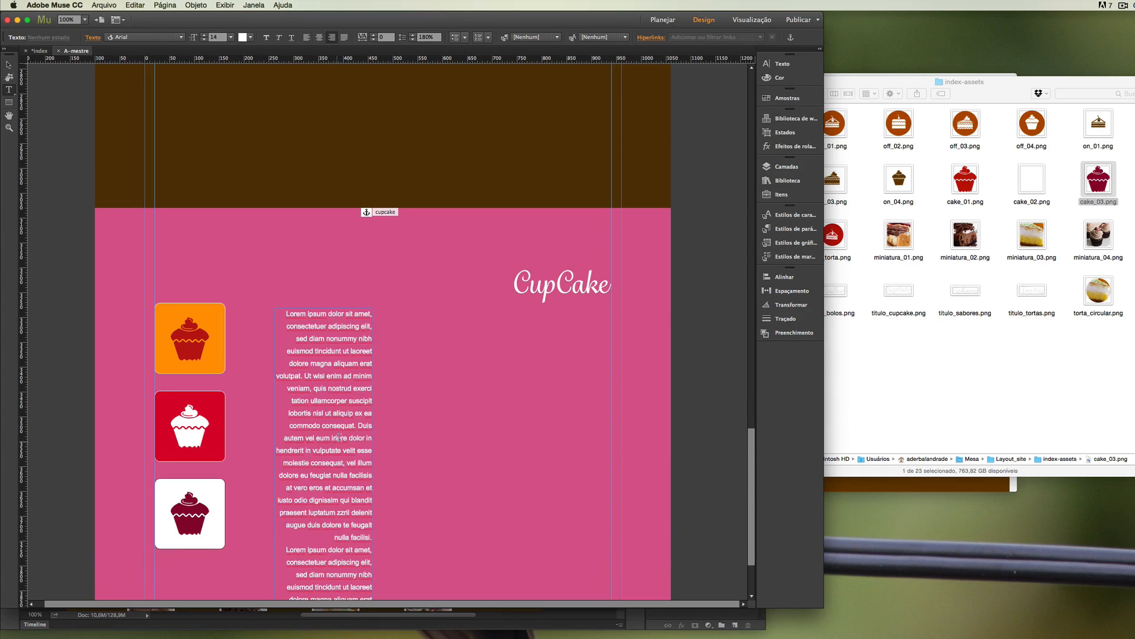
Widen the cupcake text frame to about 261 px and align its top with the coloured squares, at X 237, Y 3271.
click(9, 66)
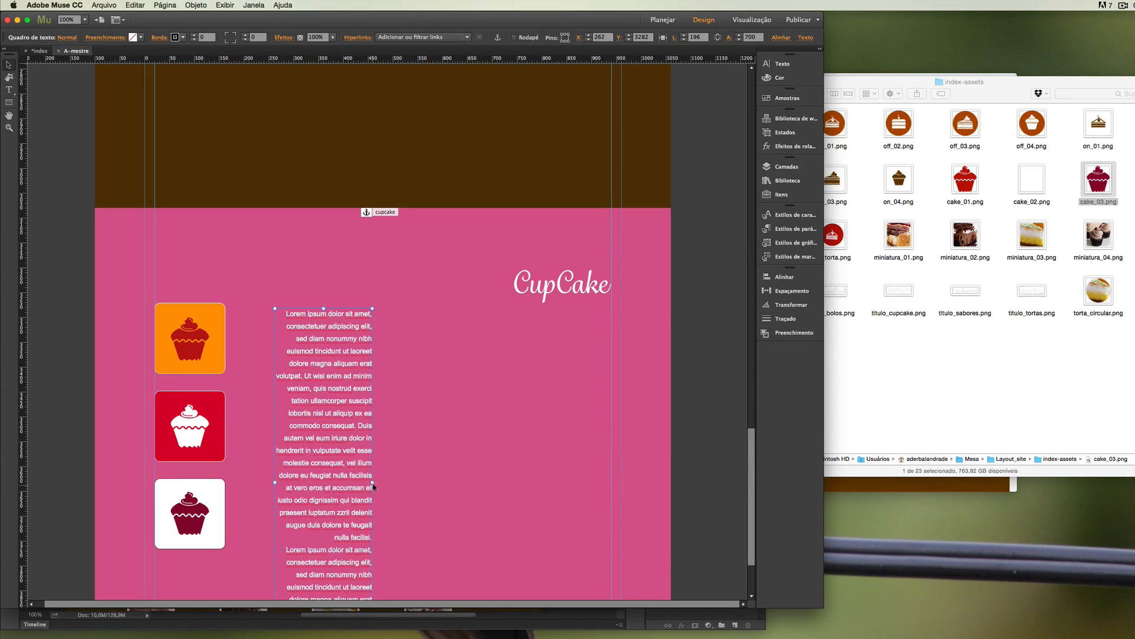
drag(372, 483, 408, 480)
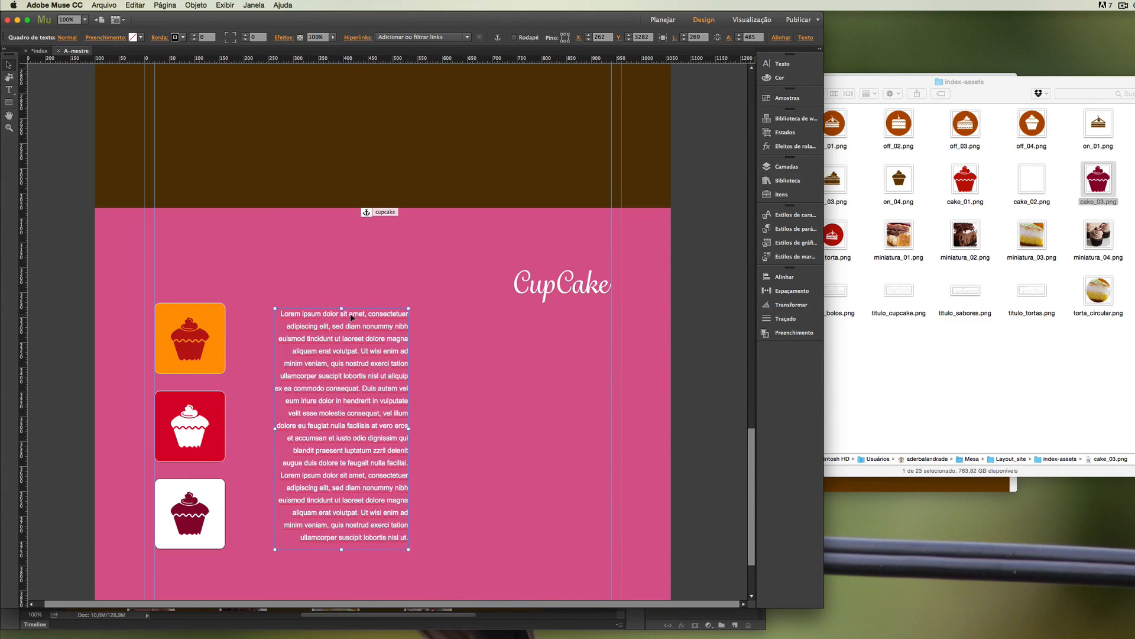
drag(351, 318, 339, 313)
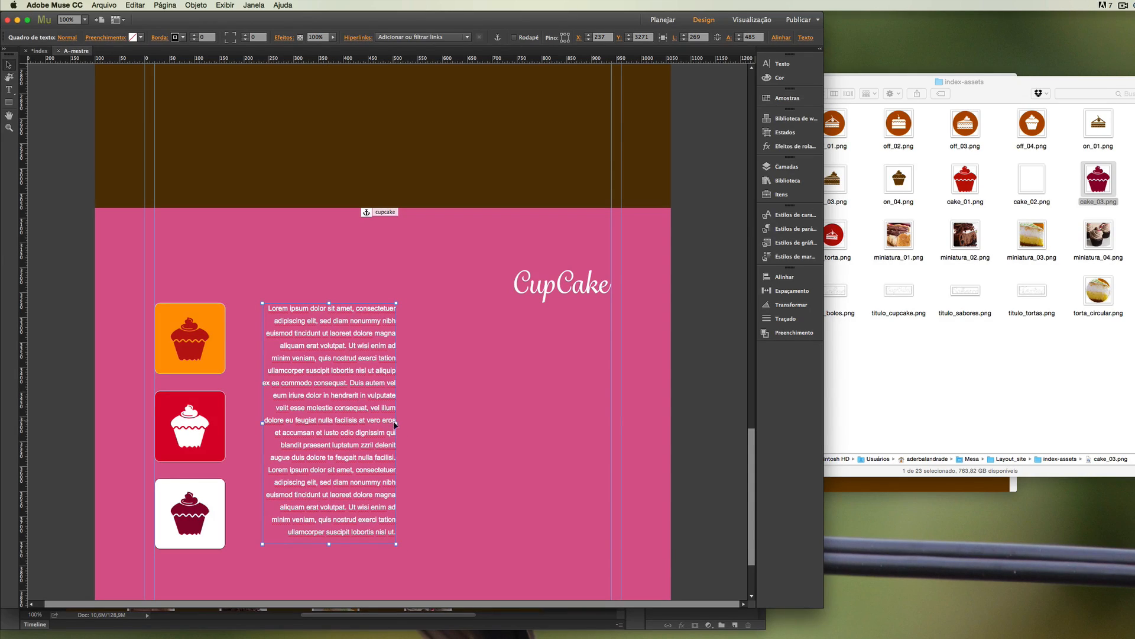
drag(396, 423, 391, 426)
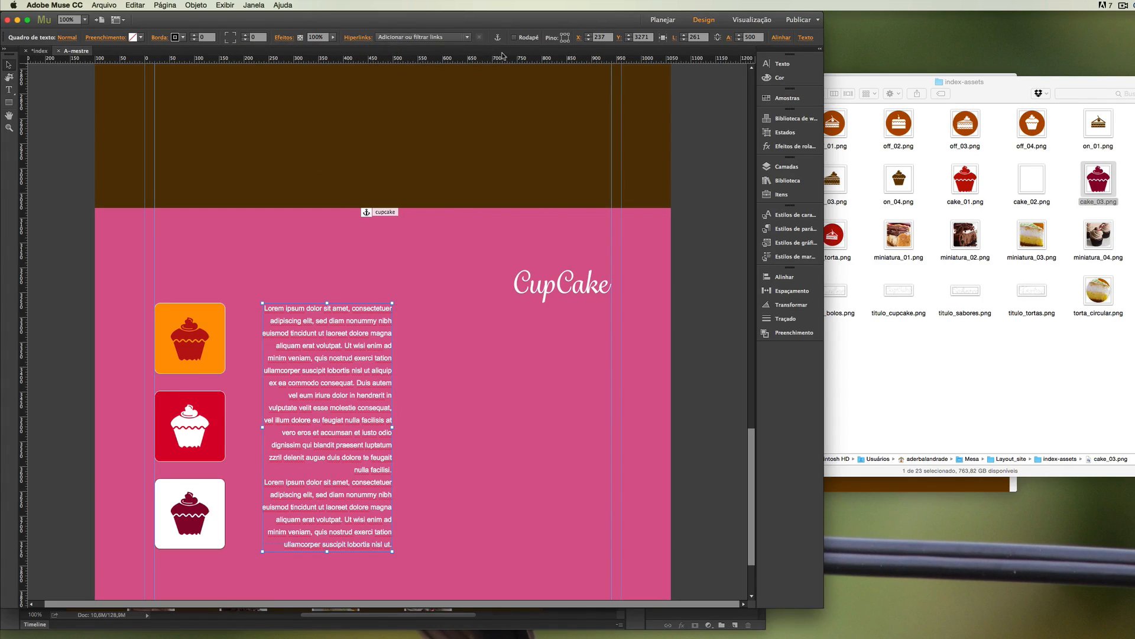
Justify all the text in the cupcake text frame and reselect the frame.
key(t)
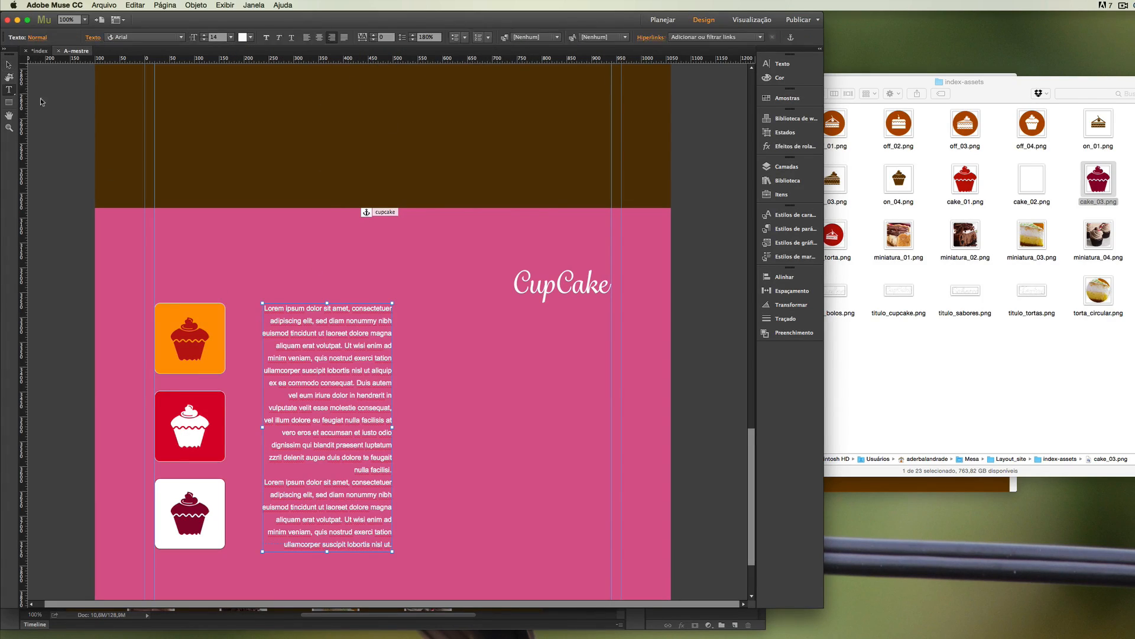
click(280, 310)
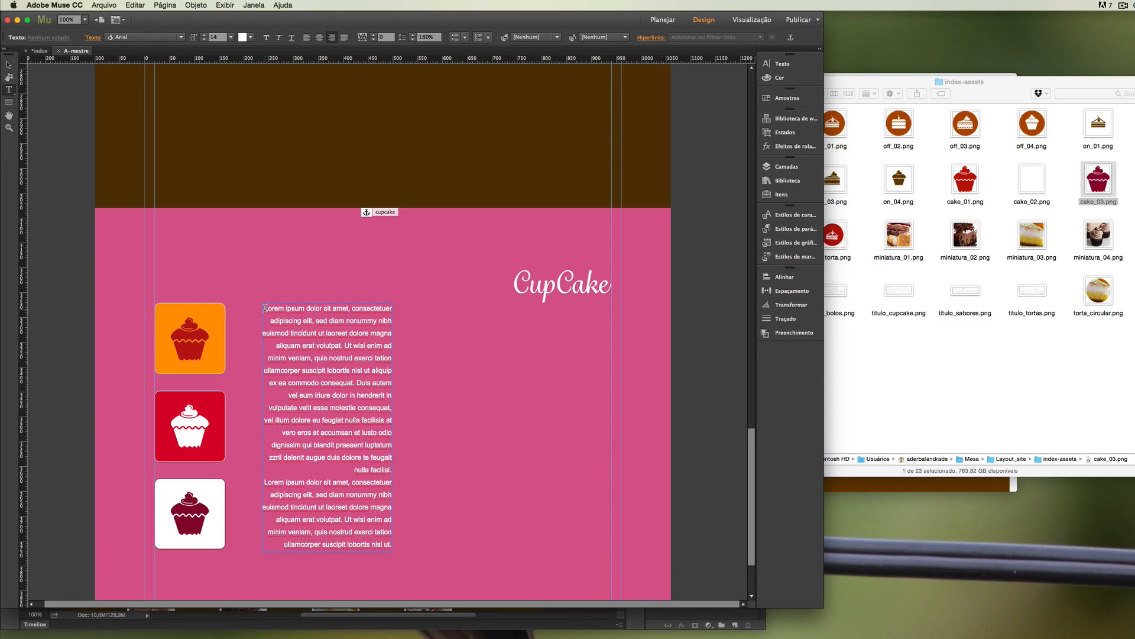
drag(265, 308, 397, 517)
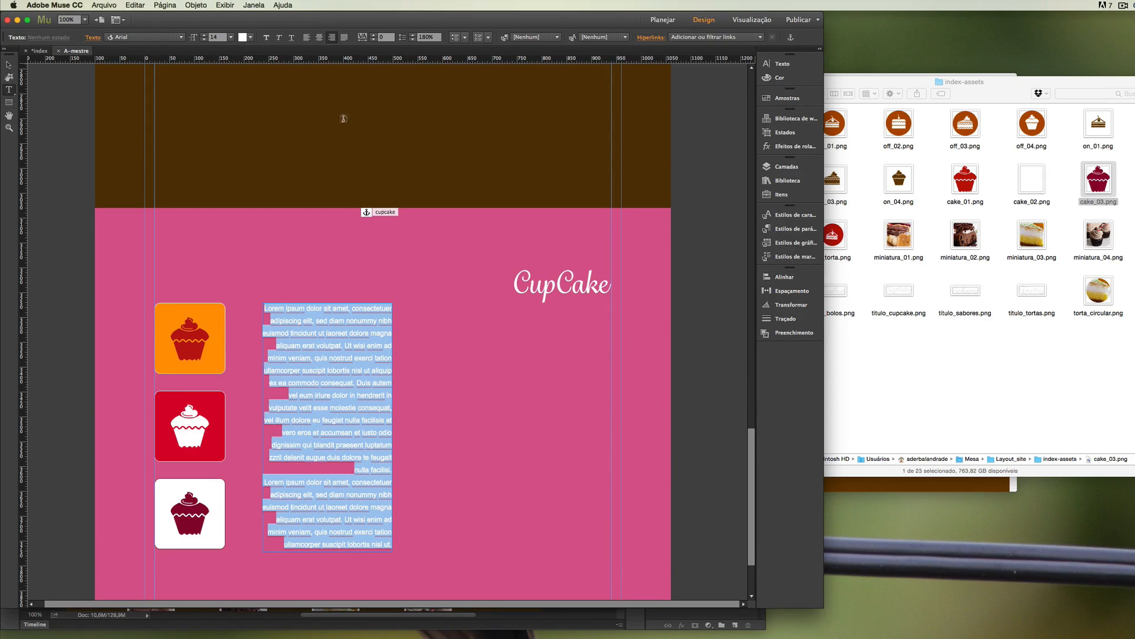
click(344, 37)
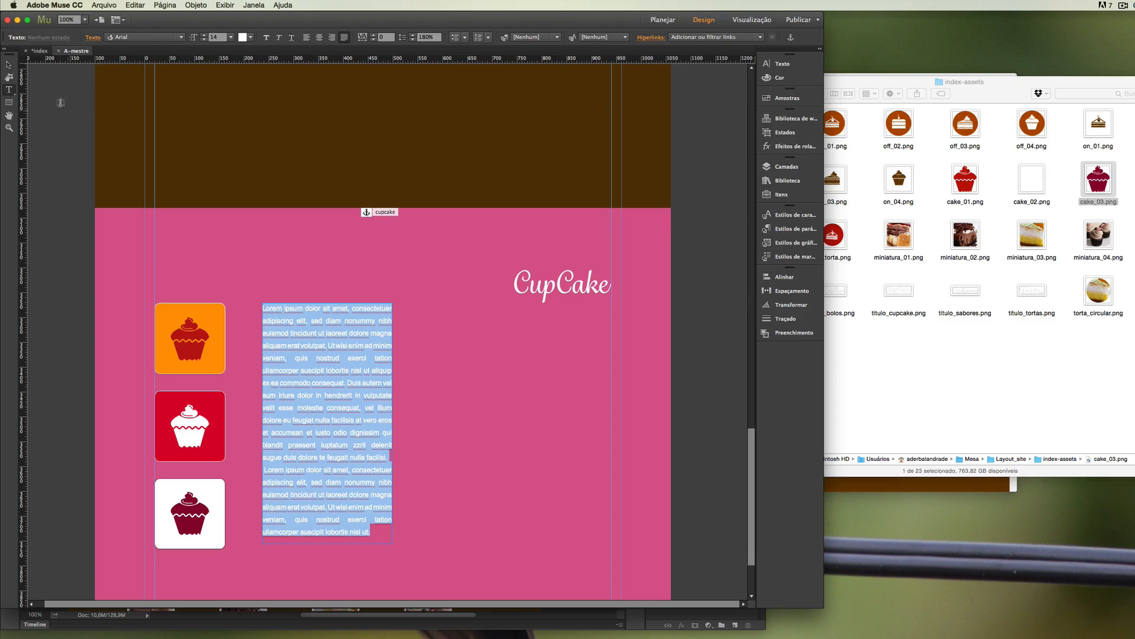
click(8, 66)
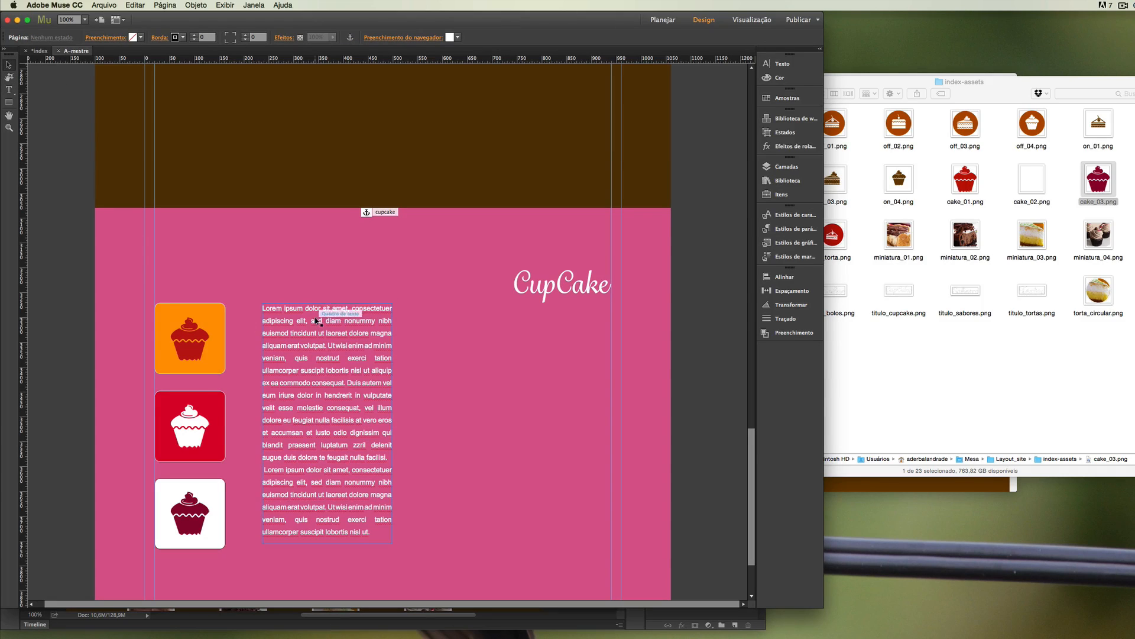
click(316, 314)
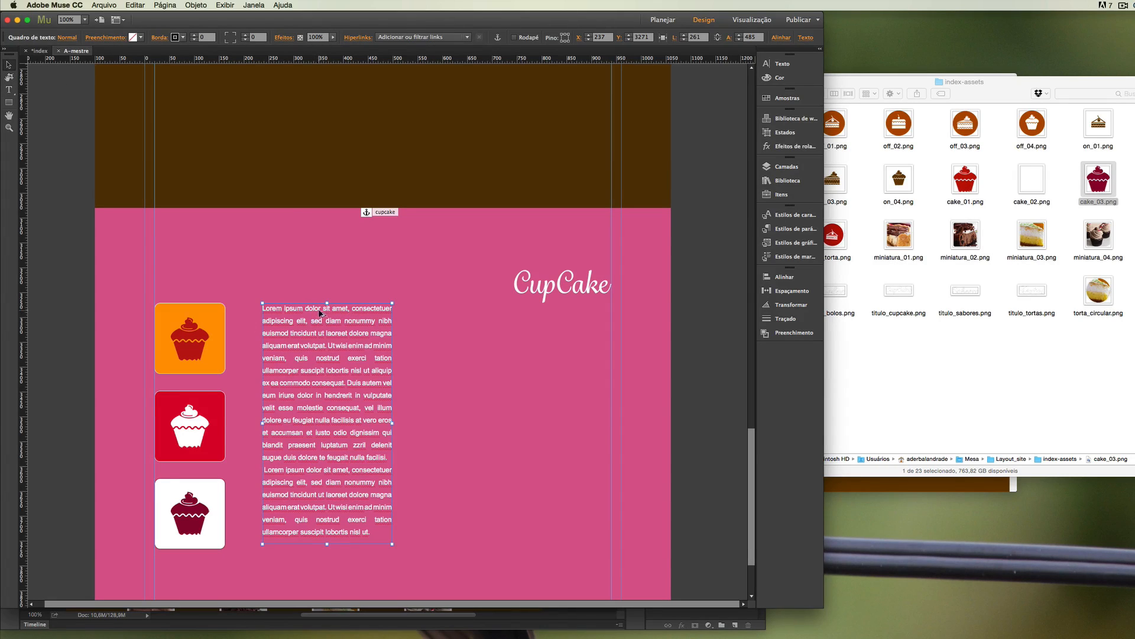
Narrow the cupcake text frame to about 217 px and duplicate it to form three text columns beside the coloured squares.
drag(320, 313, 490, 309)
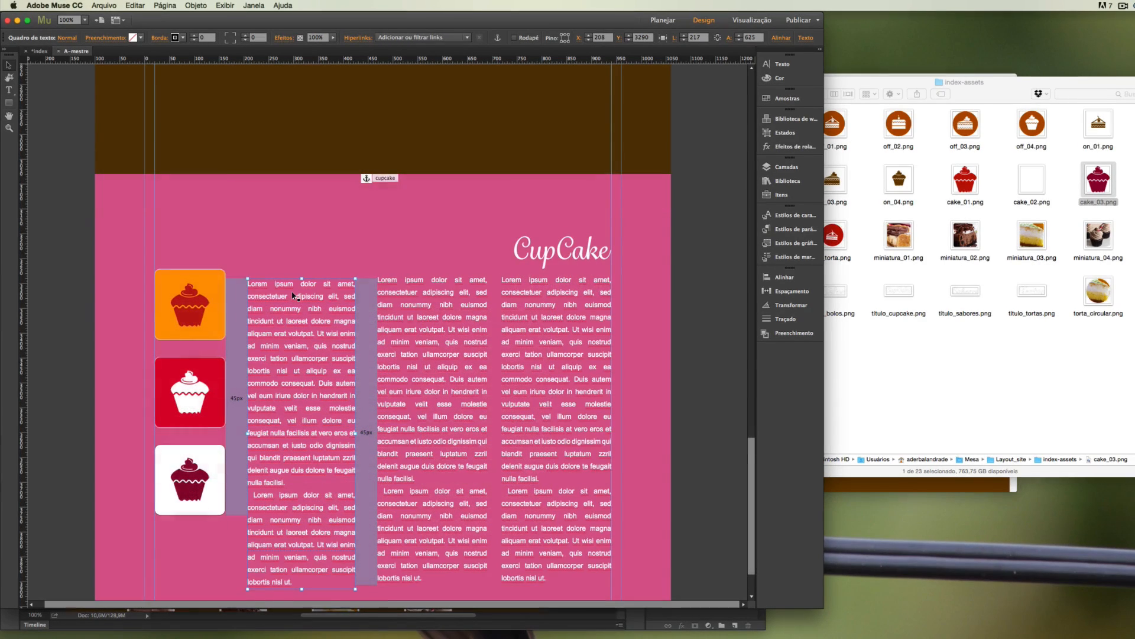
drag(293, 295, 292, 294)
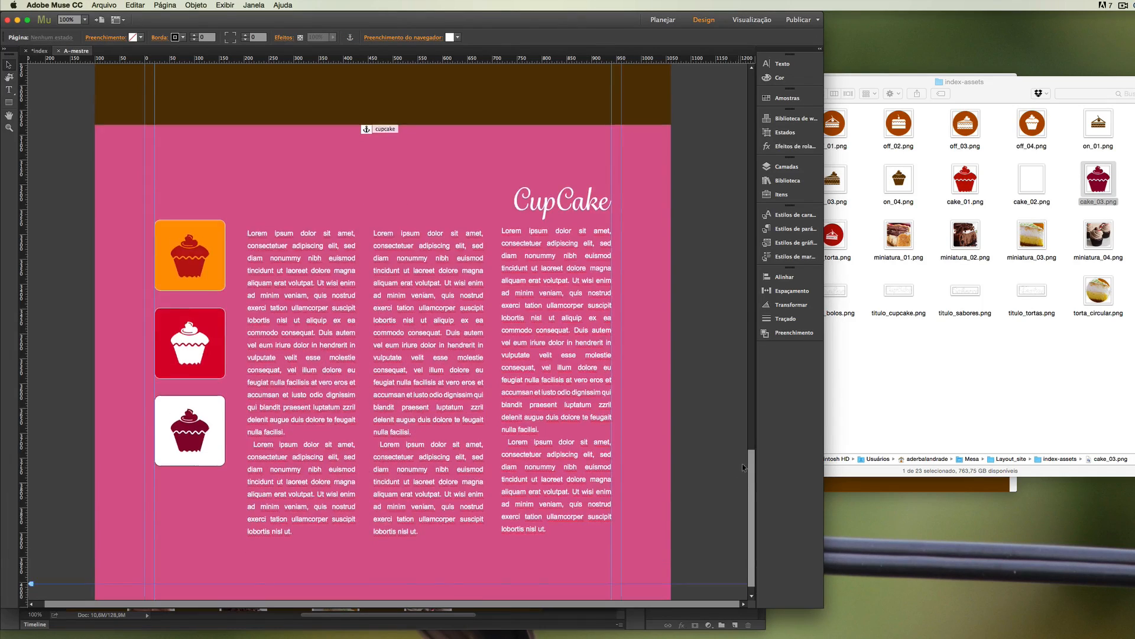
scroll(742, 459, up, 5)
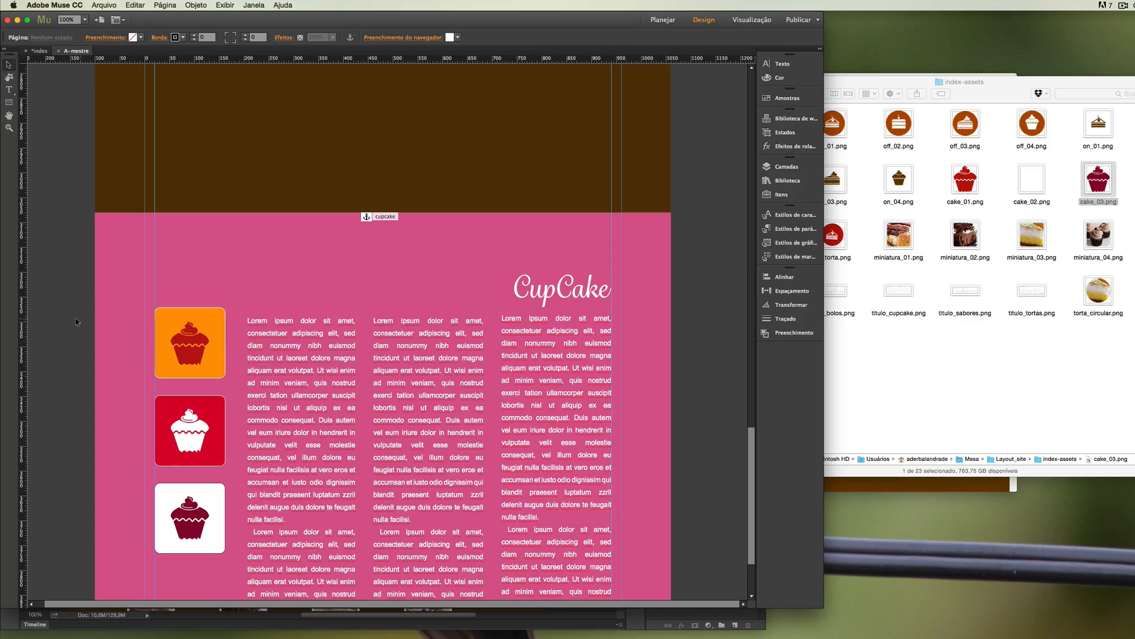
Group the three coloured squares with their cake images and move the group down to Y 3294.
drag(71, 297, 235, 575)
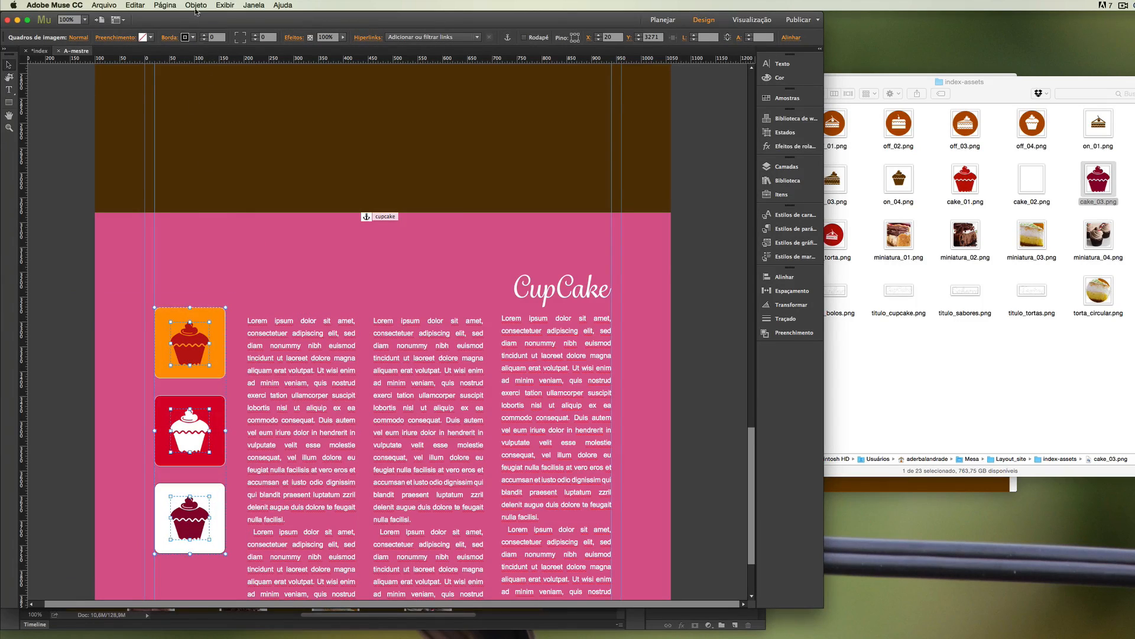
click(196, 5)
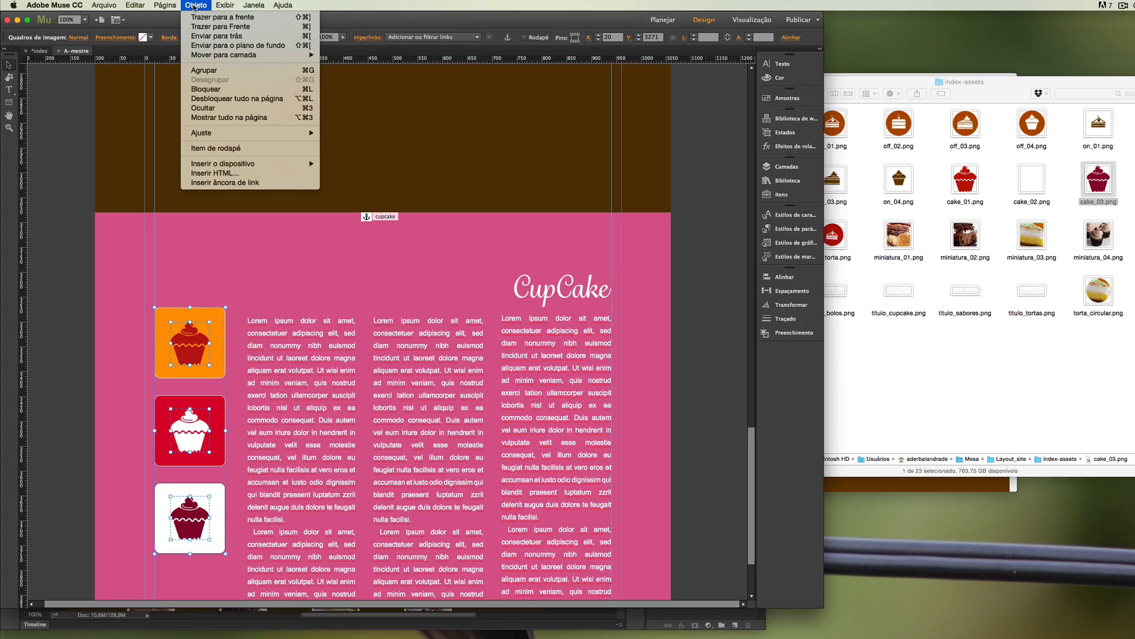
click(199, 69)
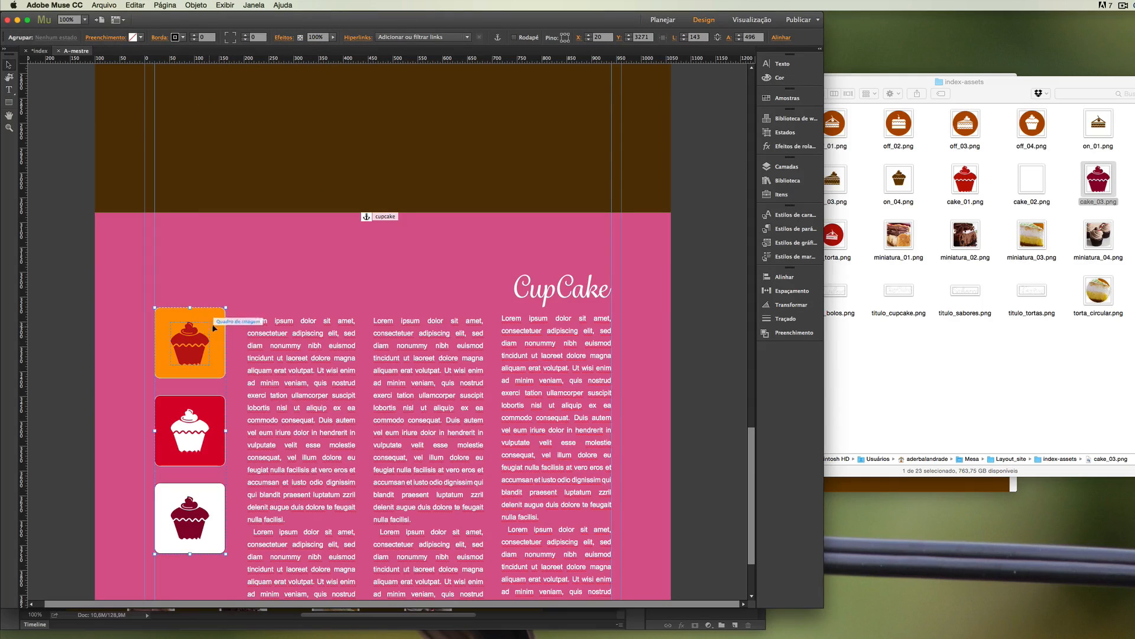
drag(214, 325, 217, 339)
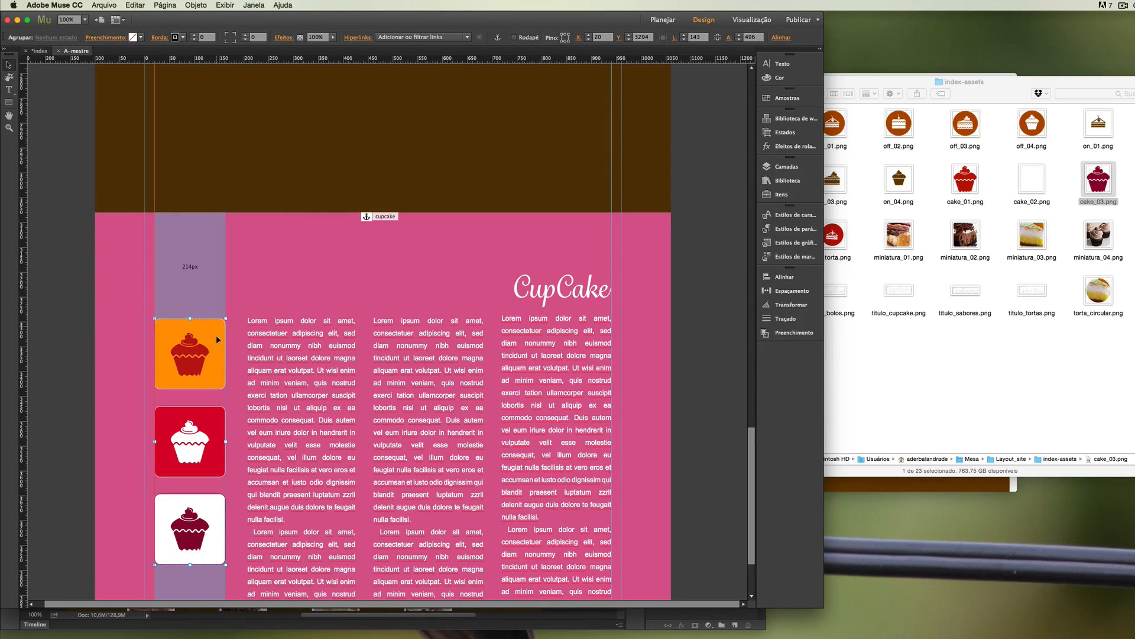
click(296, 296)
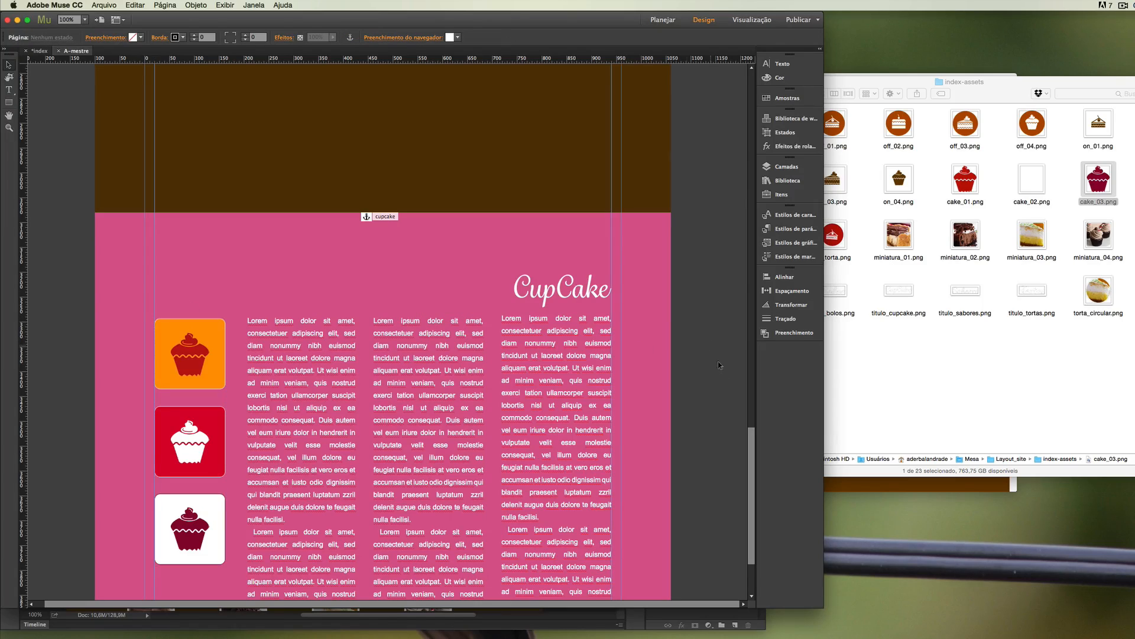
Place titulo_sabores.png in the upper part of the brown section against the right guide, at X 773, Y 2418.
scroll(727, 385, up, 1)
scroll(737, 473, down, 5)
scroll(743, 408, up, 6)
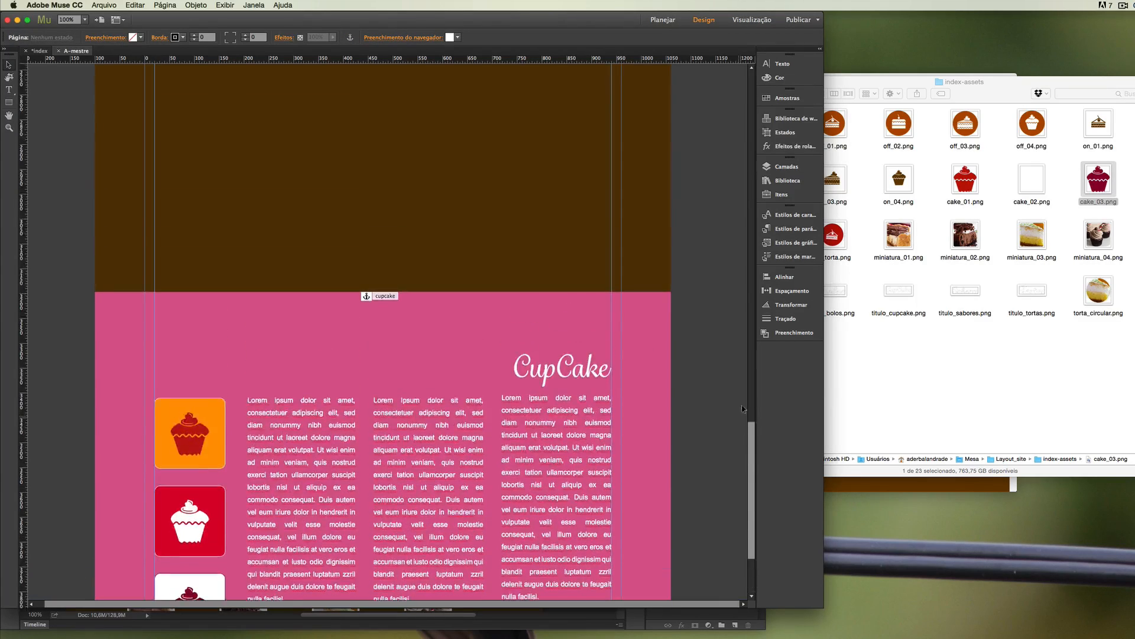
scroll(743, 408, up, 10)
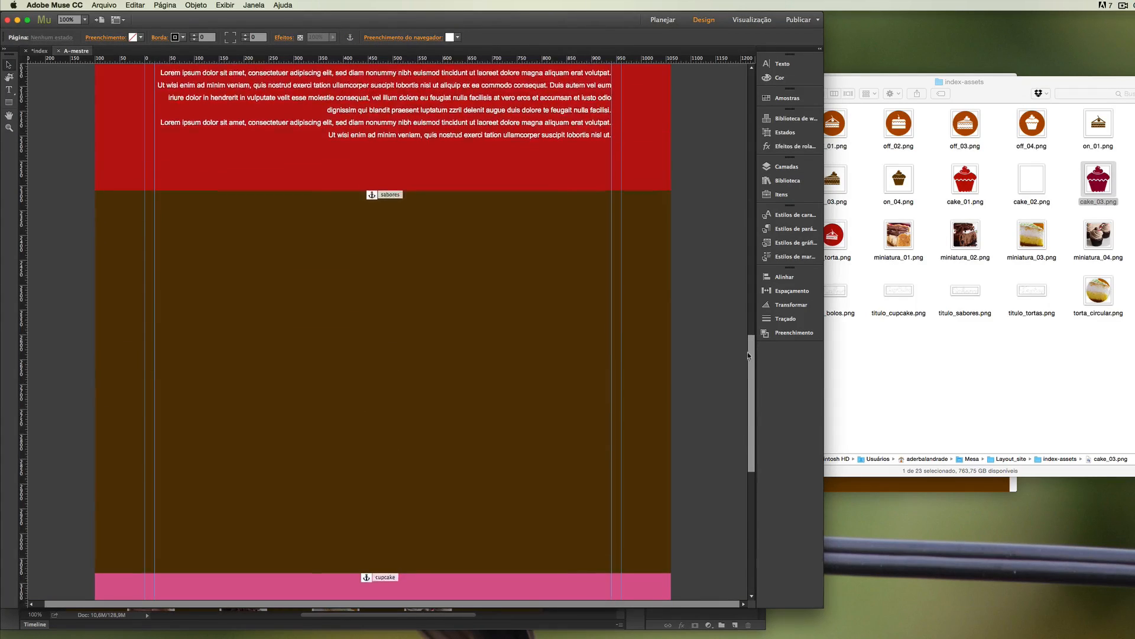
scroll(747, 352, down, 3)
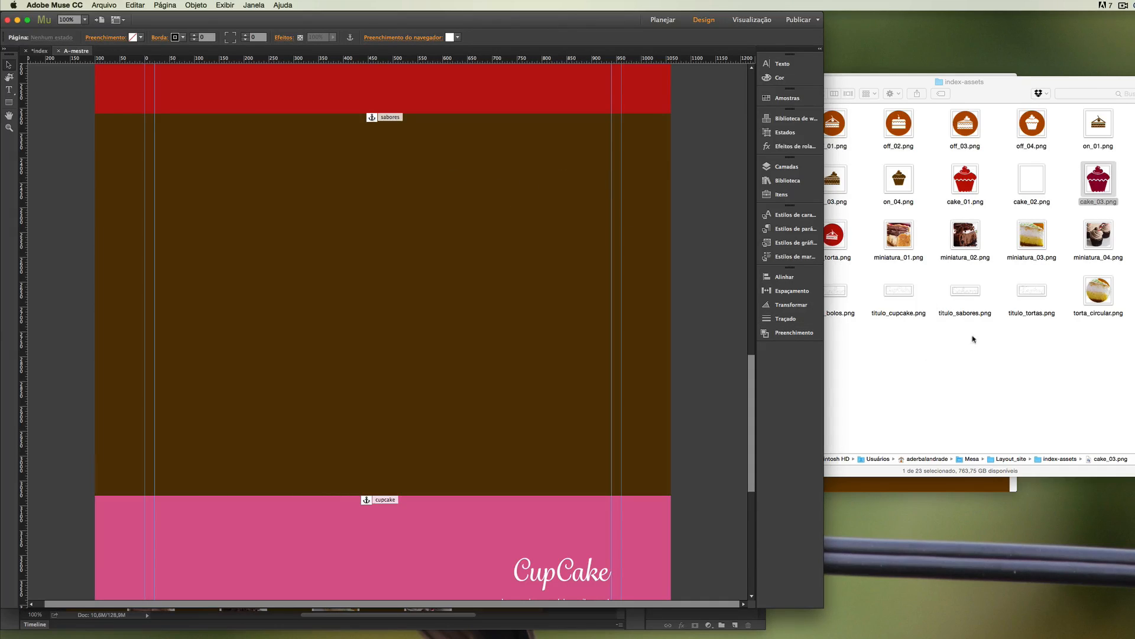
click(969, 297)
drag(969, 297, 566, 183)
click(461, 206)
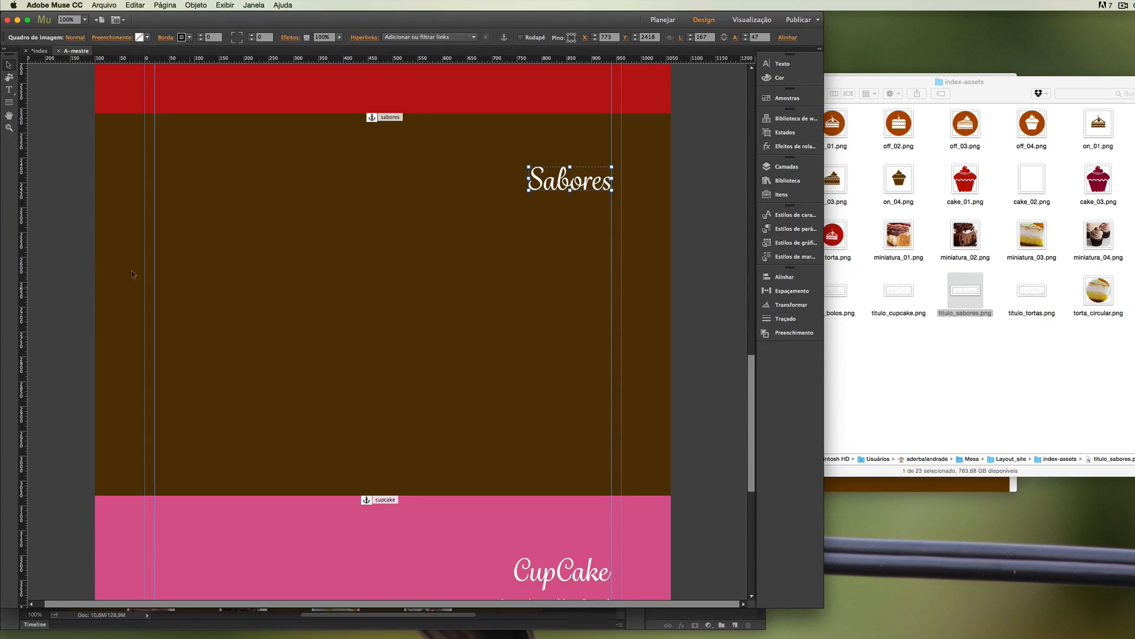
click(49, 222)
Draw a text frame between the inner guides low in the Sabores section, paste the copied lorem ipsum text and justify it.
click(9, 89)
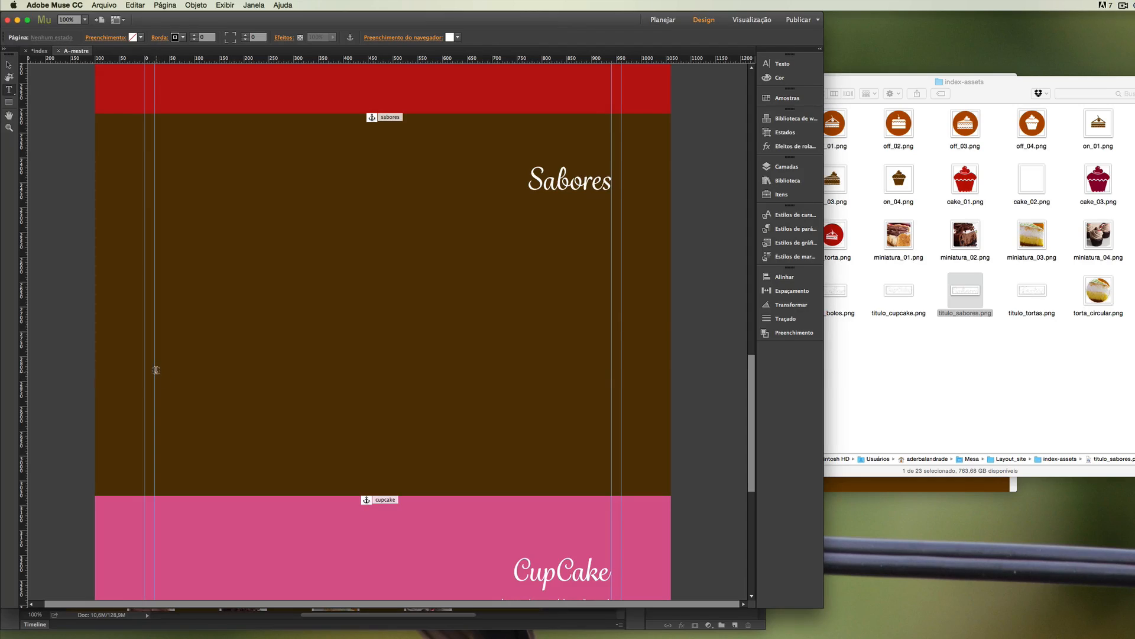
drag(155, 366, 612, 444)
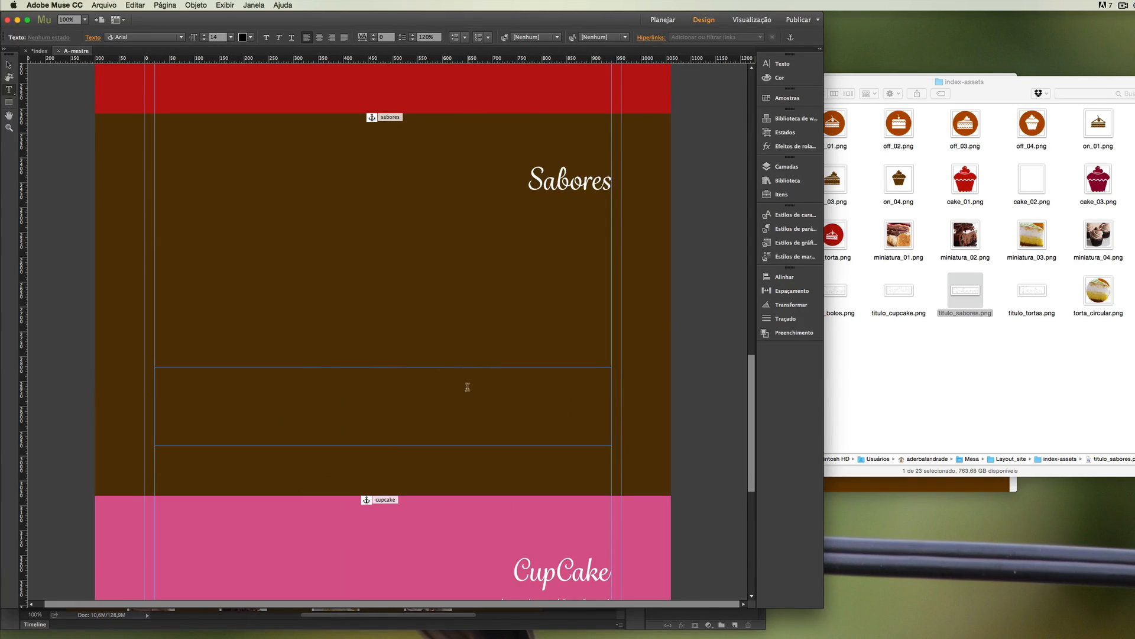
key(super+v)
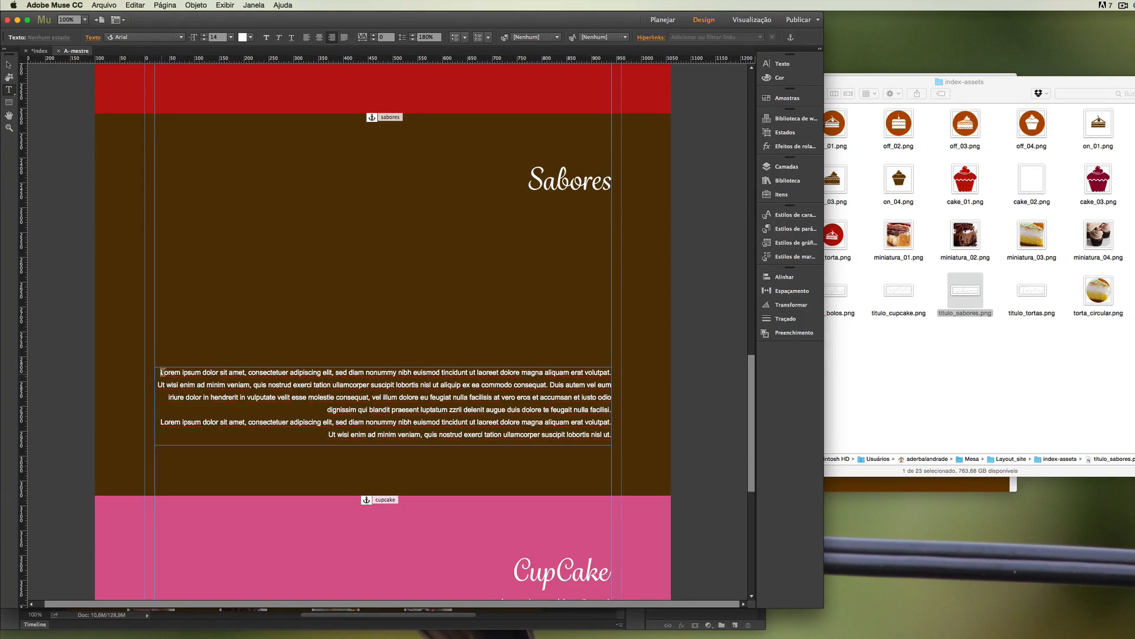
drag(162, 372, 616, 452)
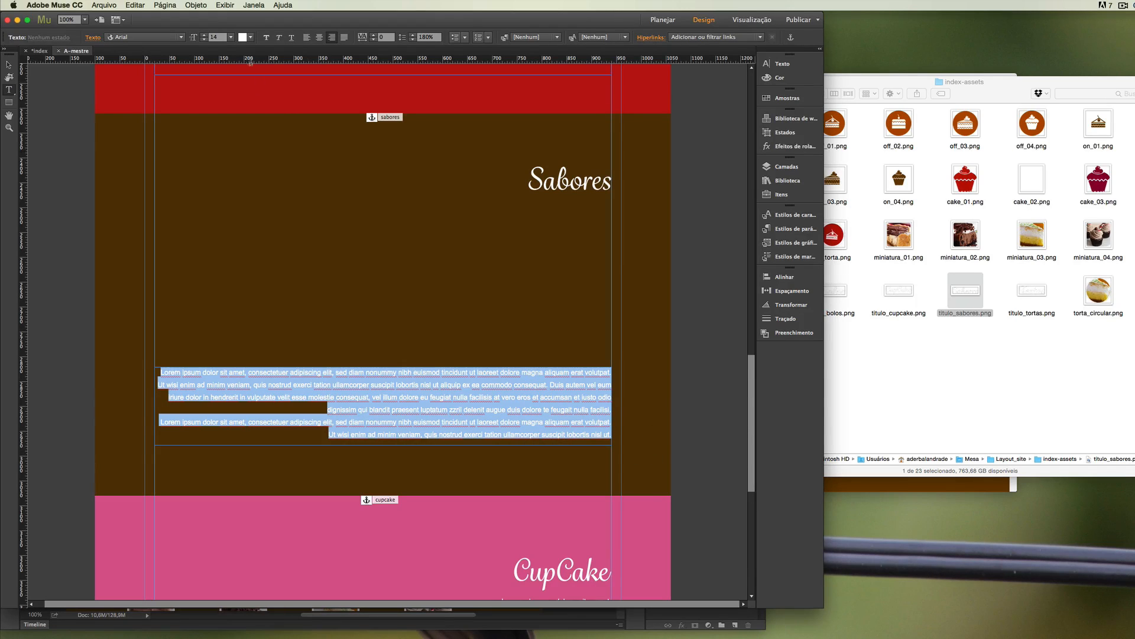
click(344, 37)
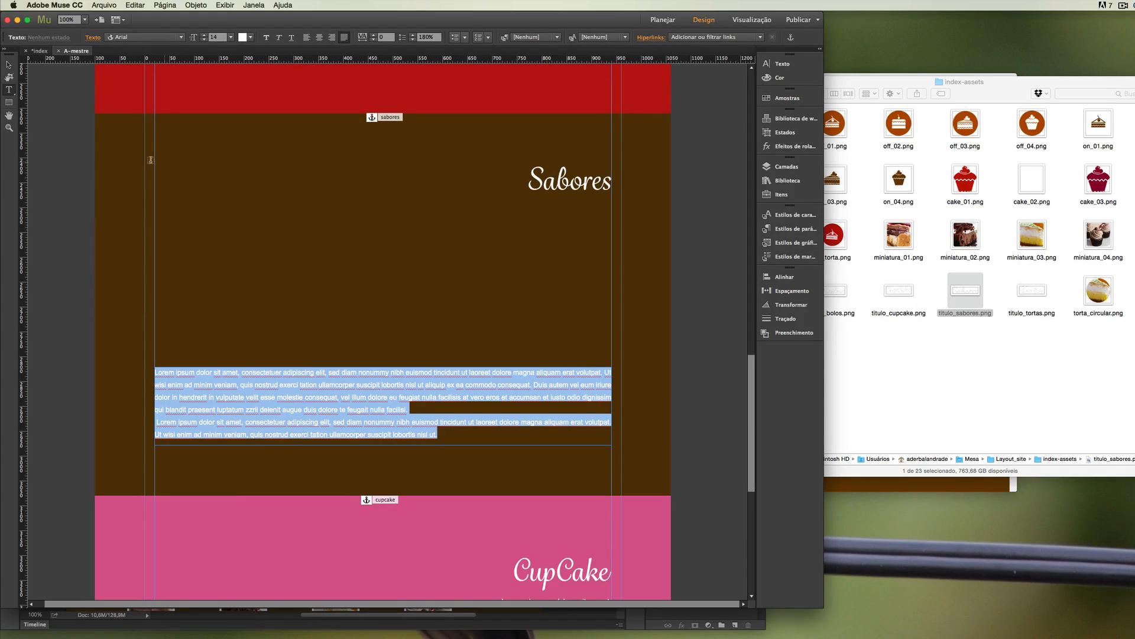
click(10, 65)
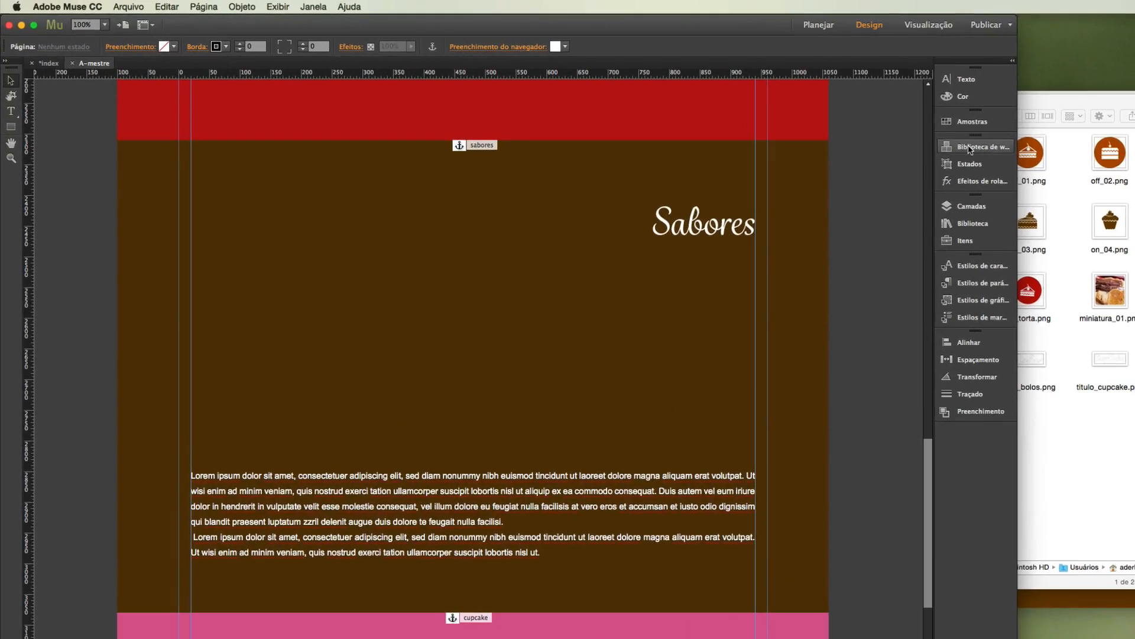
Add a lightbox slideshow widget (Negatoscópio) to the Sabores section and position it at X 199, Y 2538.
click(767, 120)
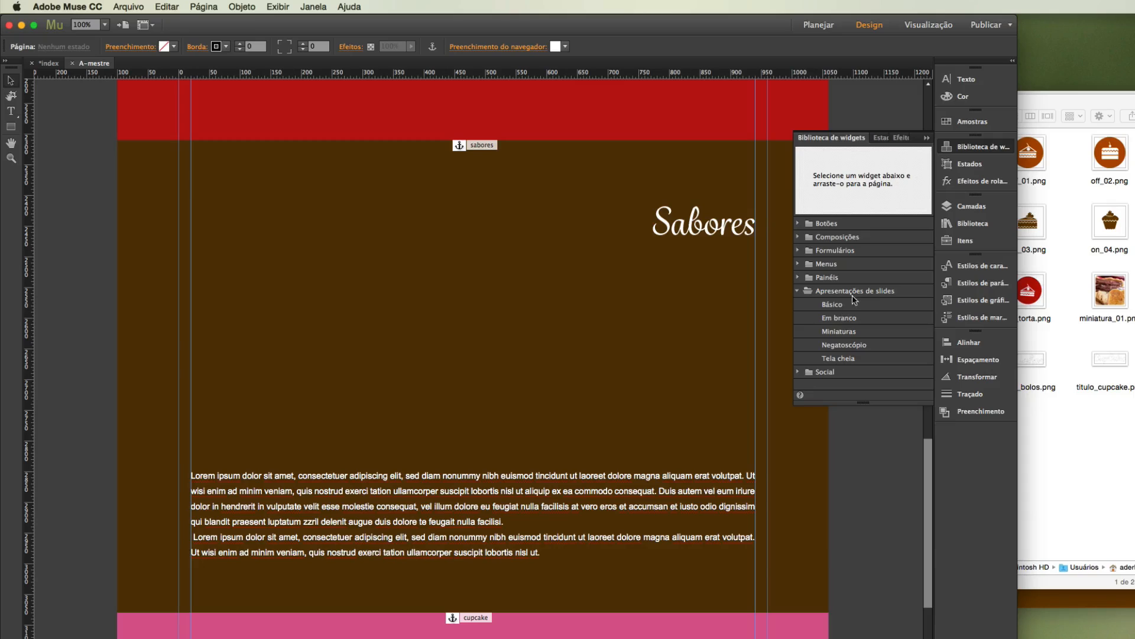
click(834, 348)
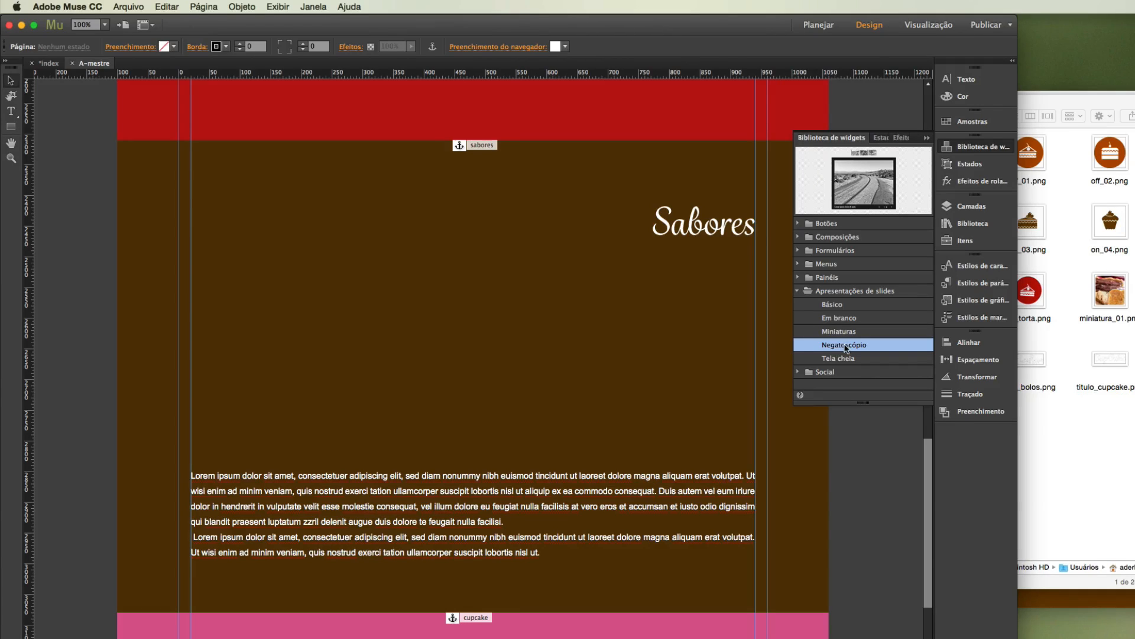
drag(846, 347, 331, 303)
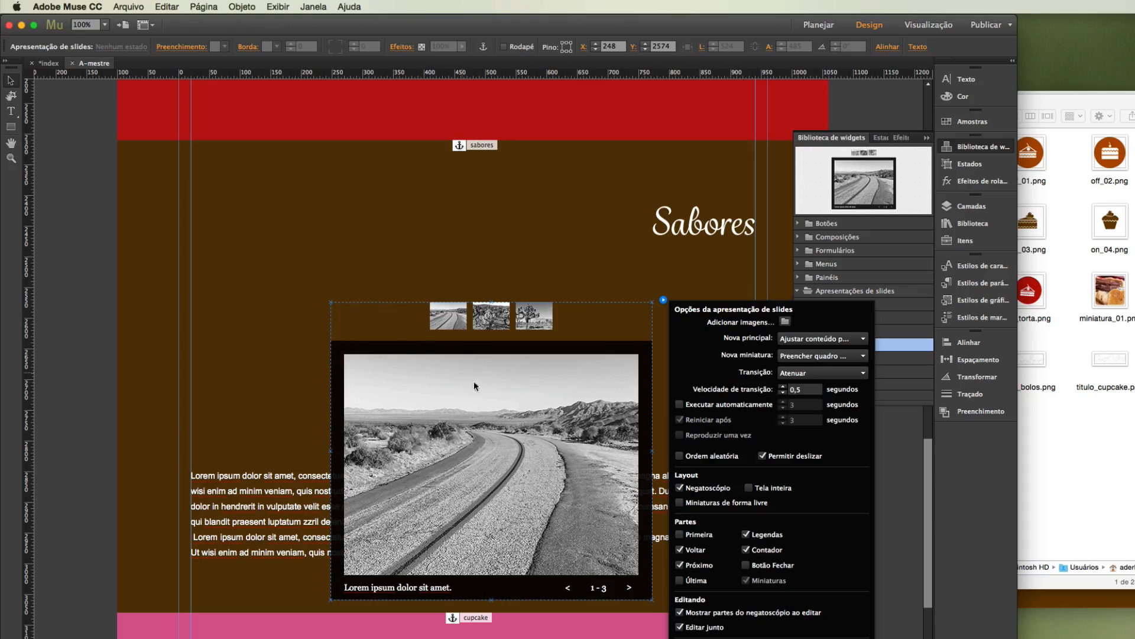
drag(477, 356, 449, 334)
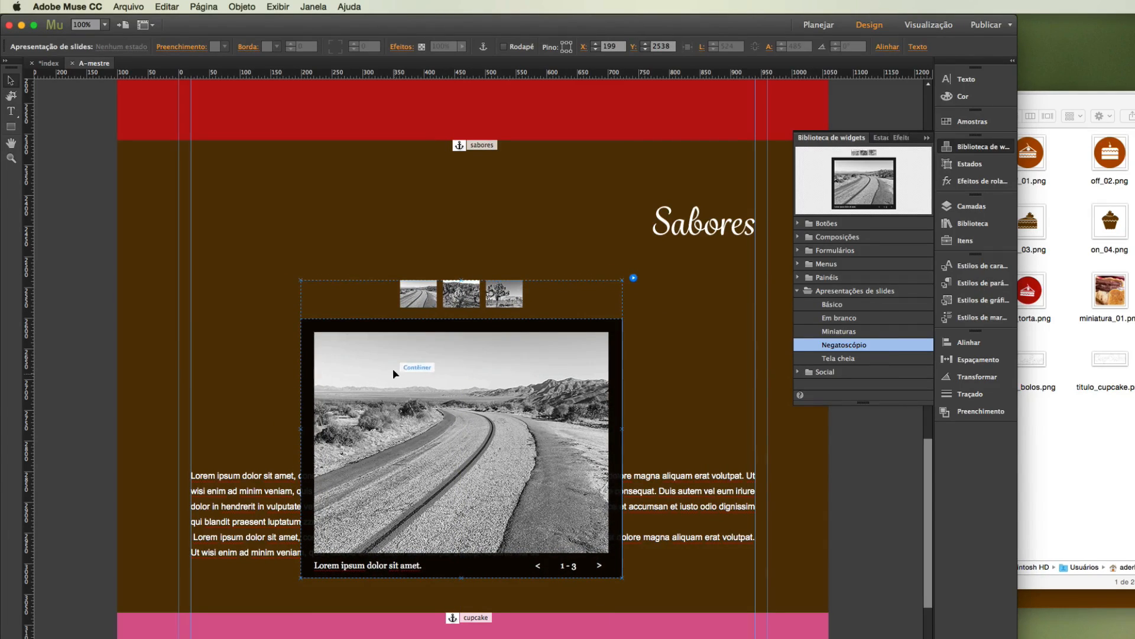
Turn off the slideshow's option to show the lightbox parts while editing (Mostrar partes do negatoscópio ao editar).
key(Escape)
click(338, 370)
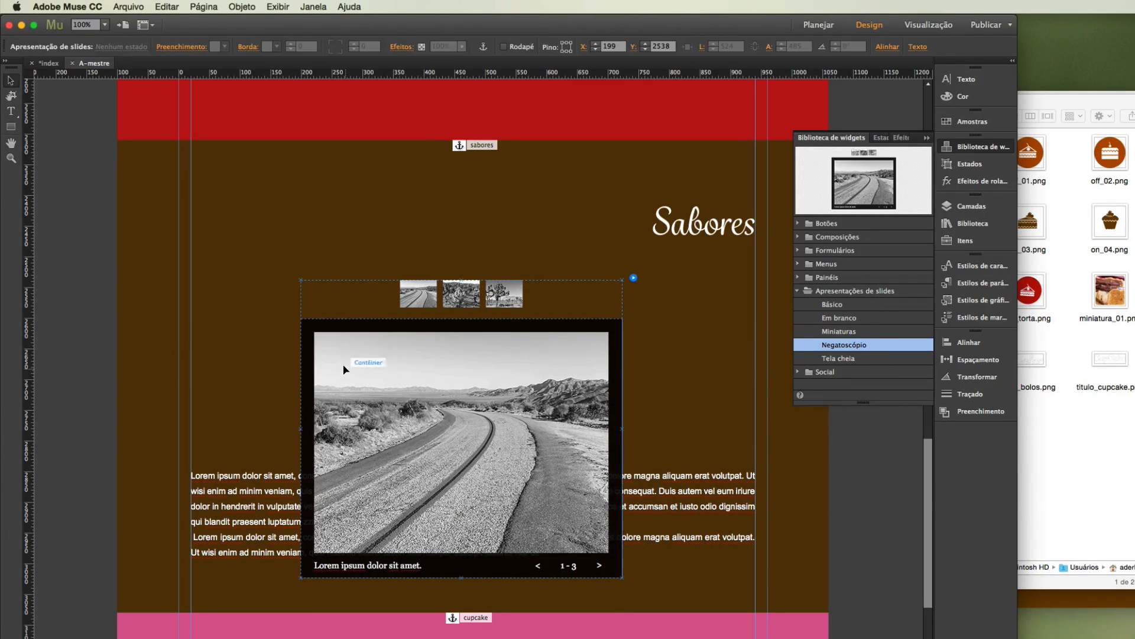
click(632, 278)
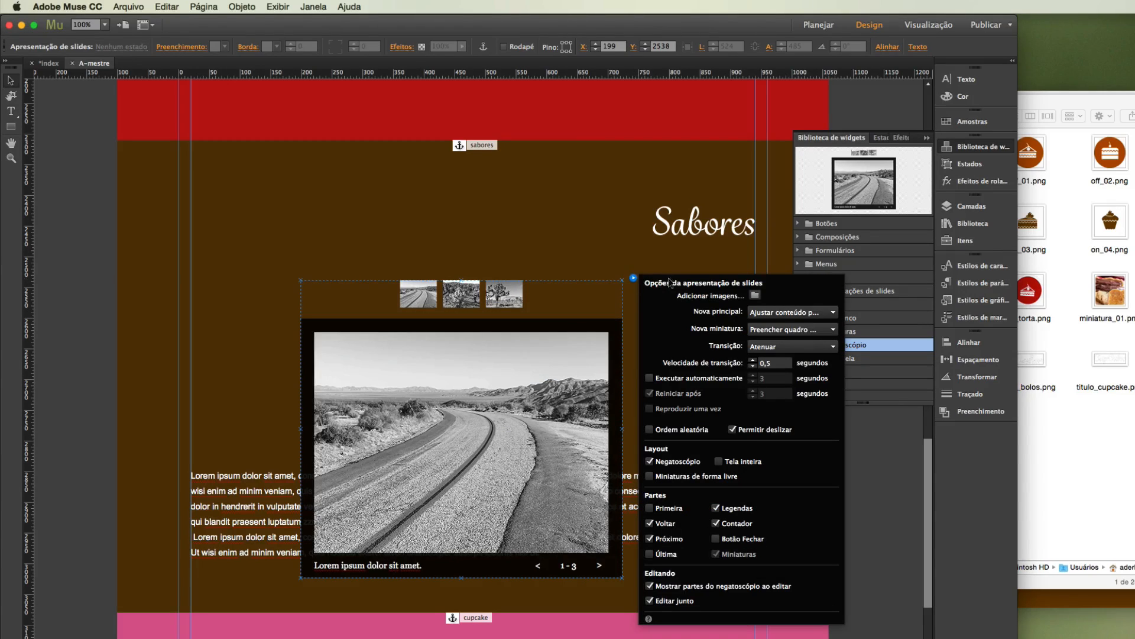
click(675, 586)
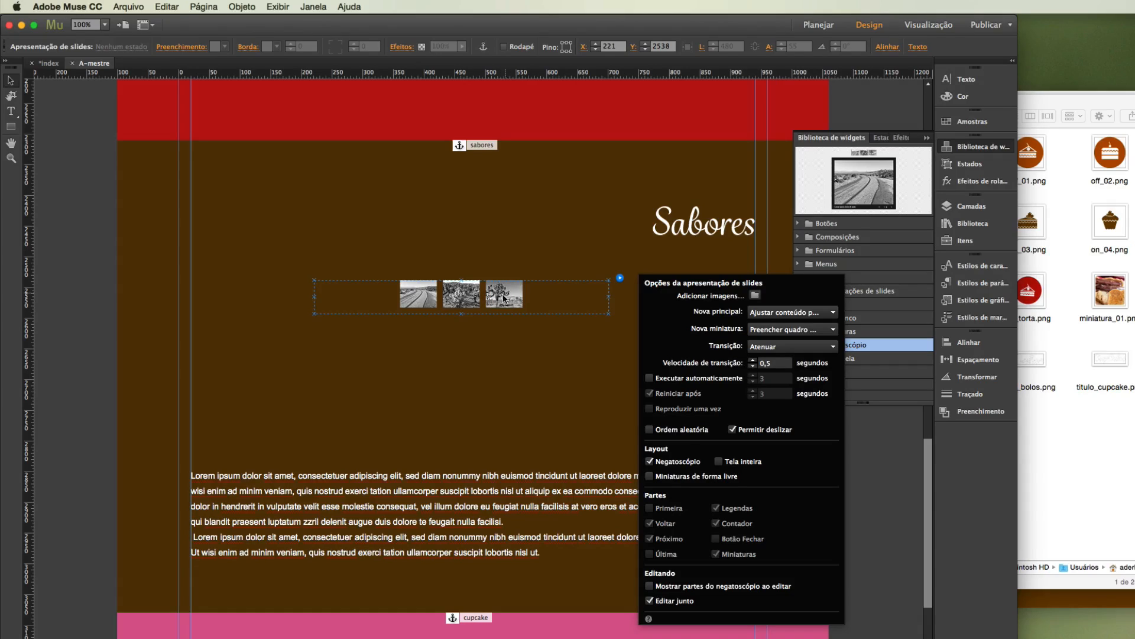
Import 1.jpg, 2.jpg, 3.jpg and 4.jpg from the Layout_site folder as the slideshow's images.
click(755, 295)
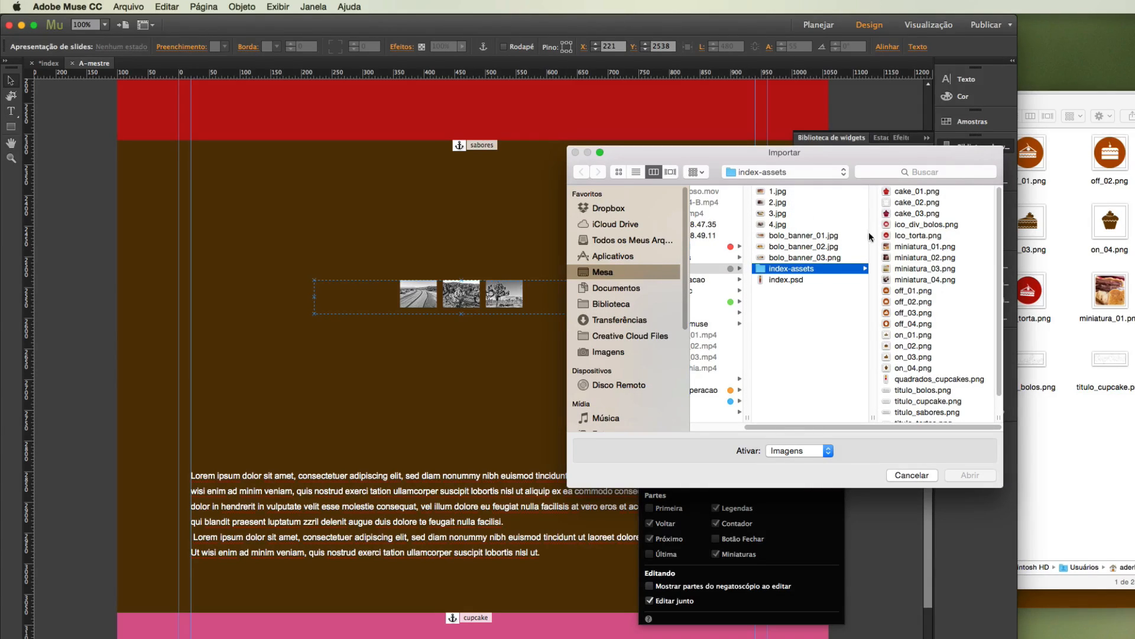
click(913, 248)
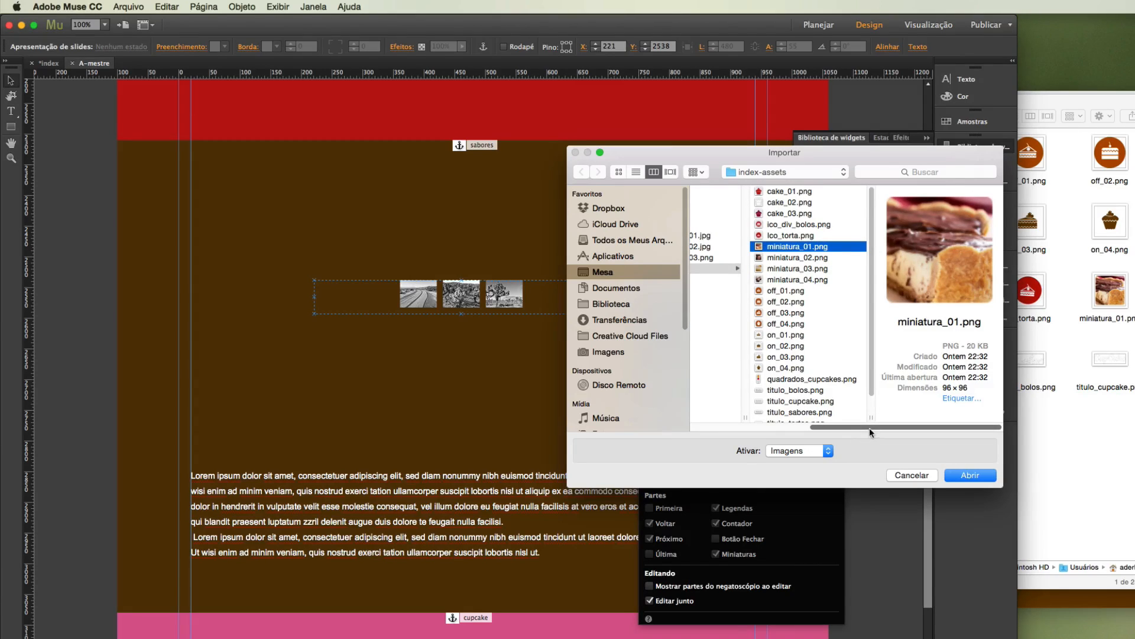
drag(866, 425, 757, 425)
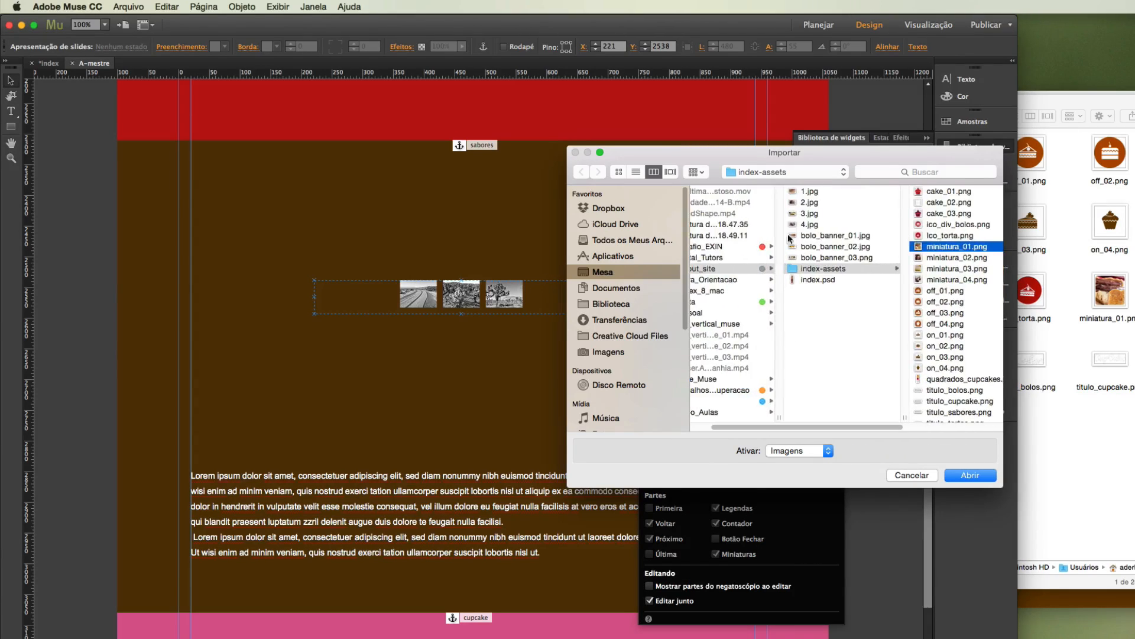
click(808, 193)
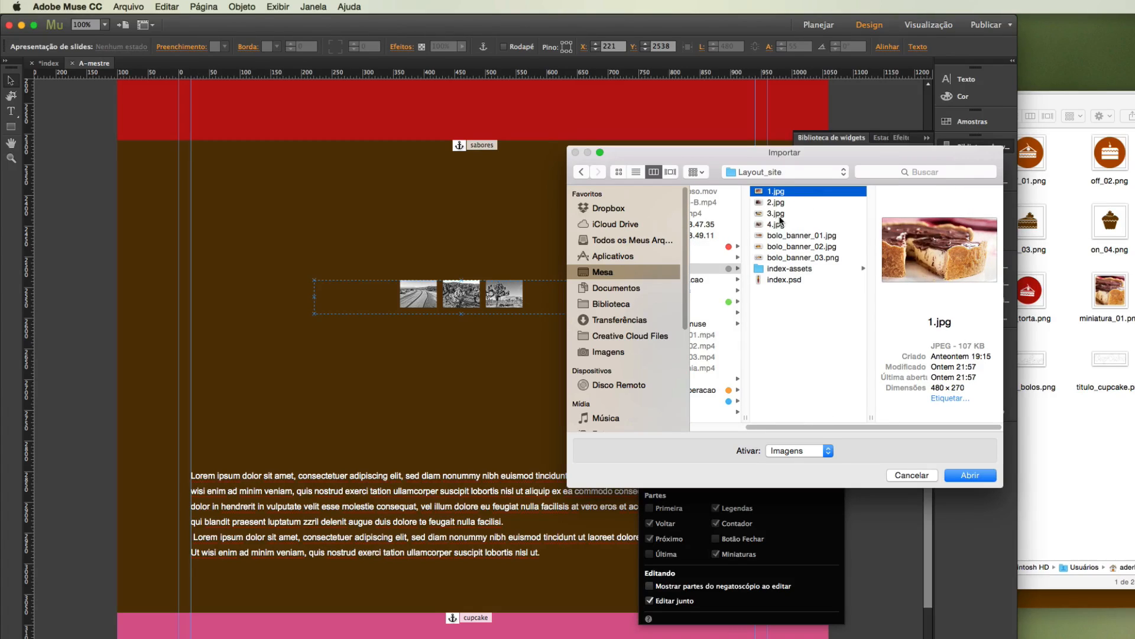
super+click(785, 203)
super+click(787, 214)
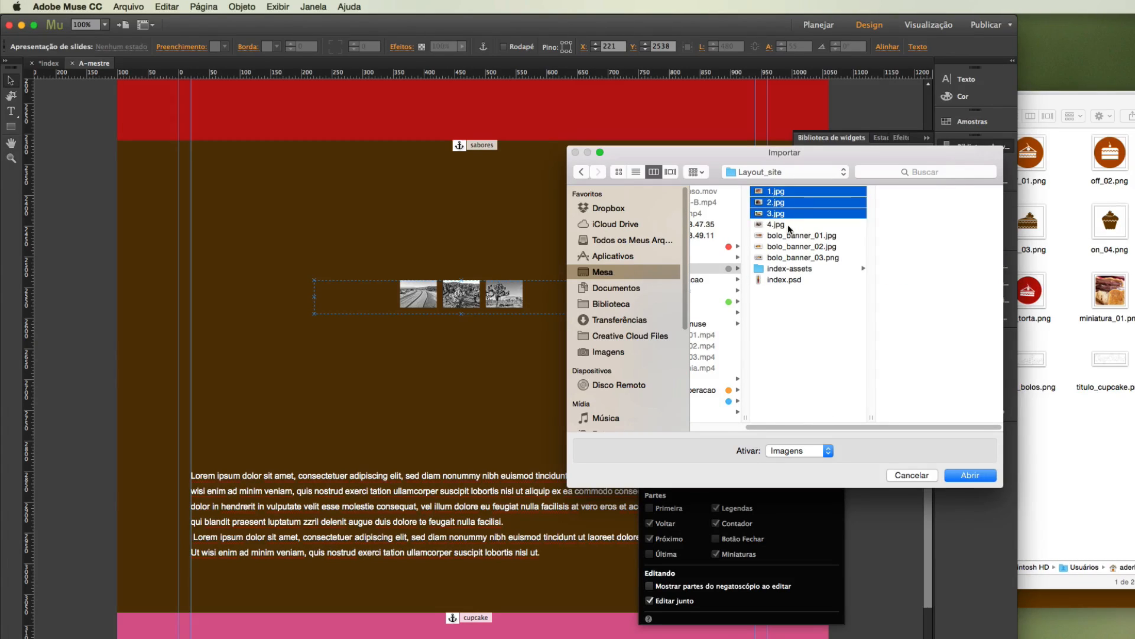
super+click(787, 225)
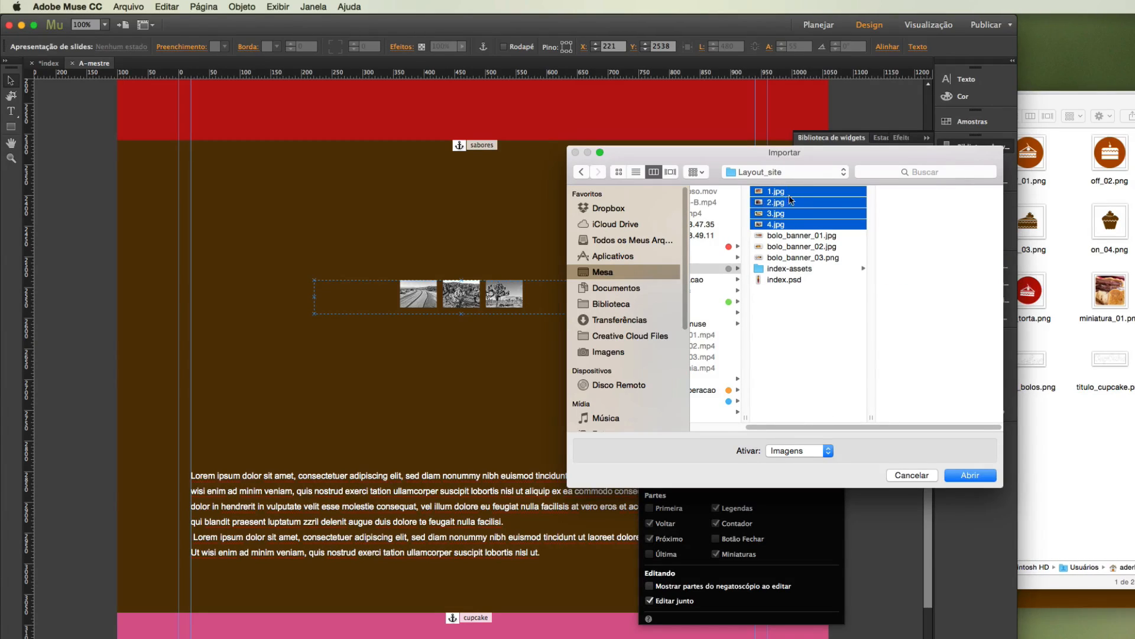
click(965, 475)
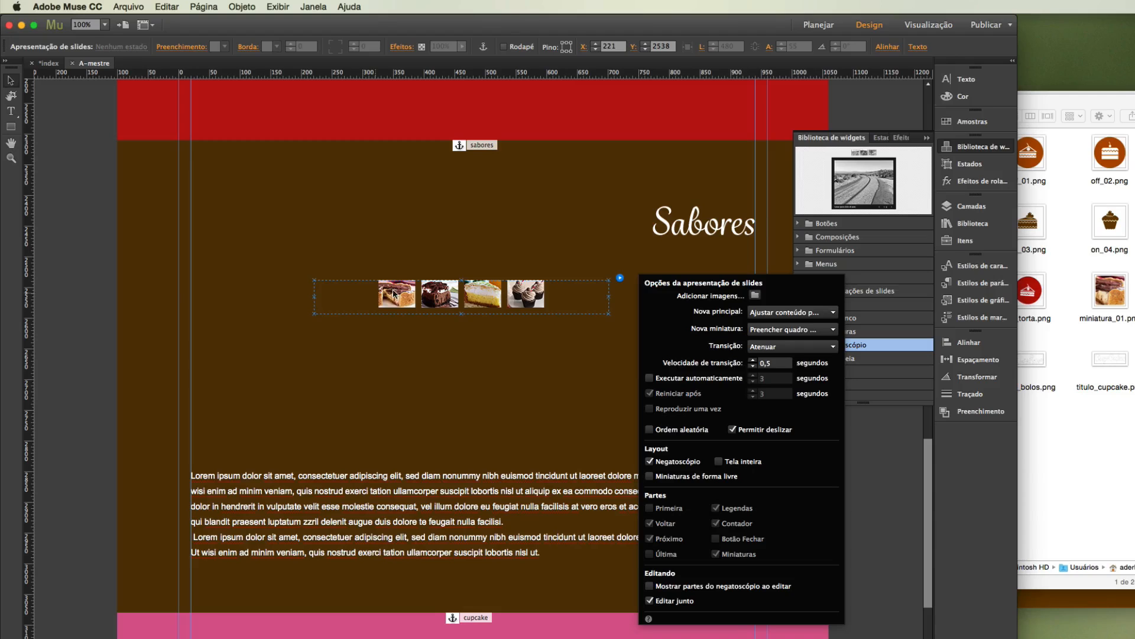
Enlarge the slideshow's thumbnail container to 540 × 115 px and move it to X 221, Y 2482.
click(353, 287)
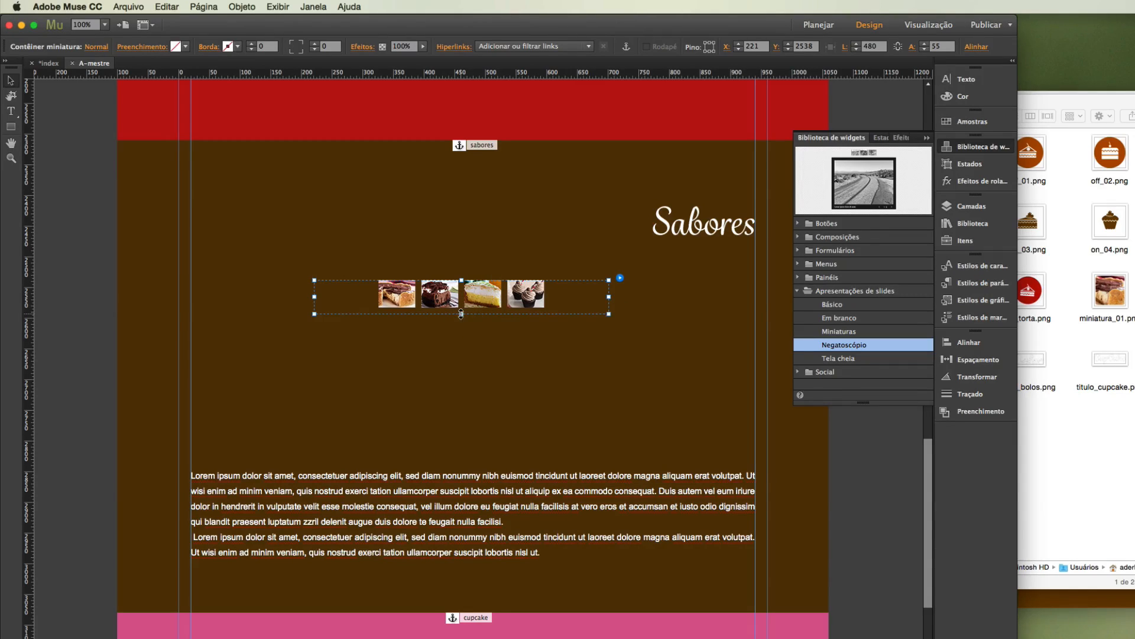
drag(461, 313, 461, 350)
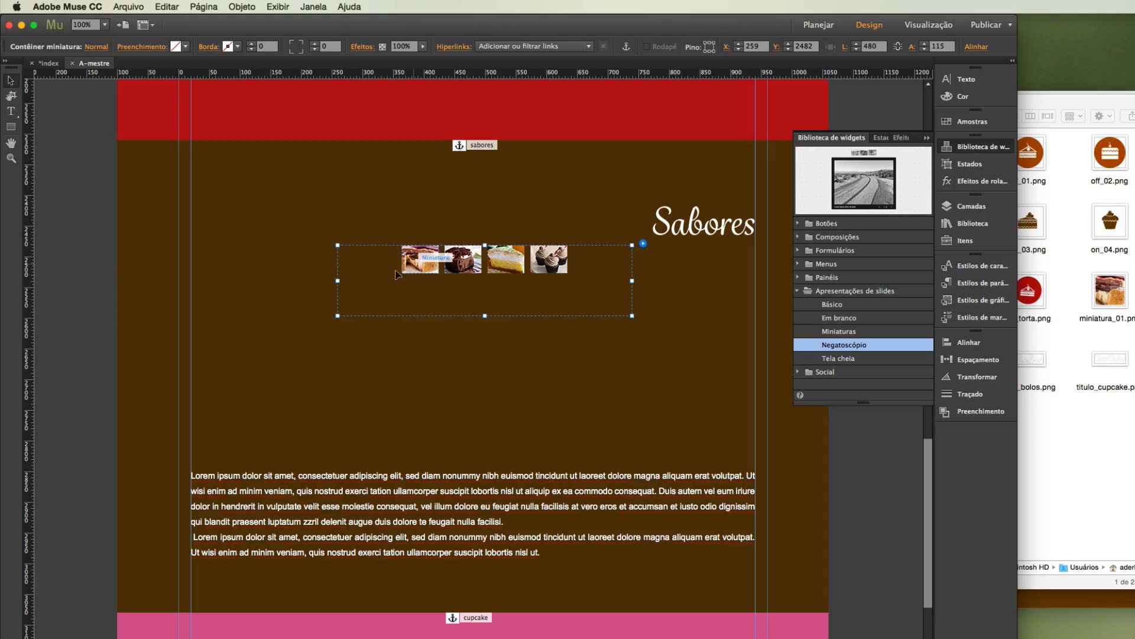
drag(337, 280, 301, 281)
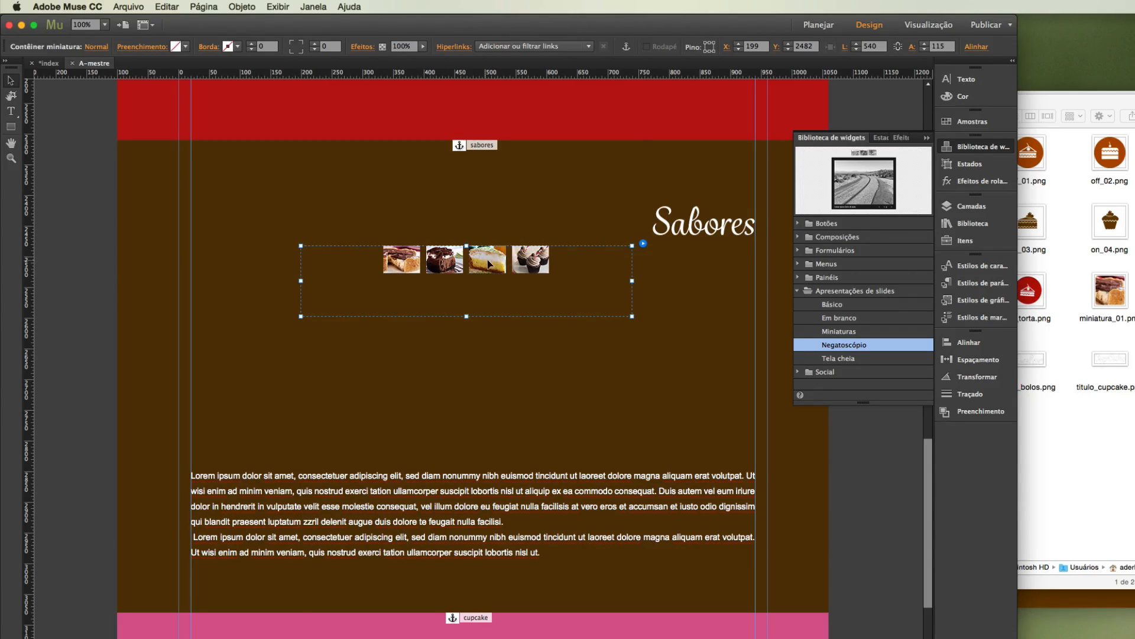
mouse_move(486, 262)
mouse_down()
mouse_move(512, 266)
mouse_move(500, 264)
mouse_up()
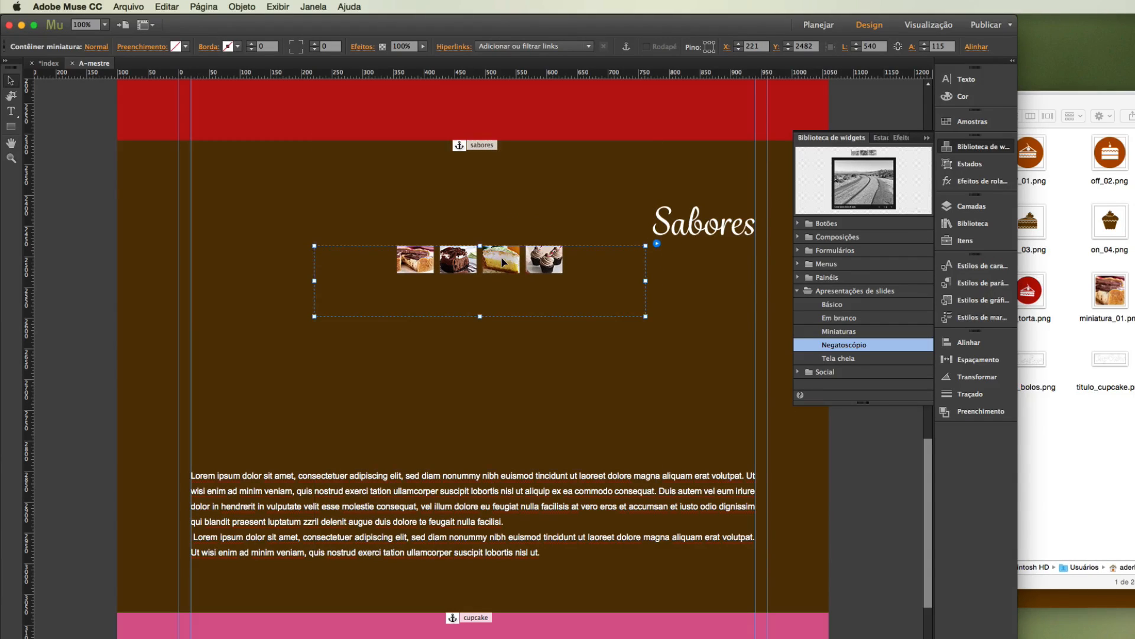
Enlarge the slideshow's thumbnails to 127 × 115 px so all four fill the thumbnail container.
click(411, 263)
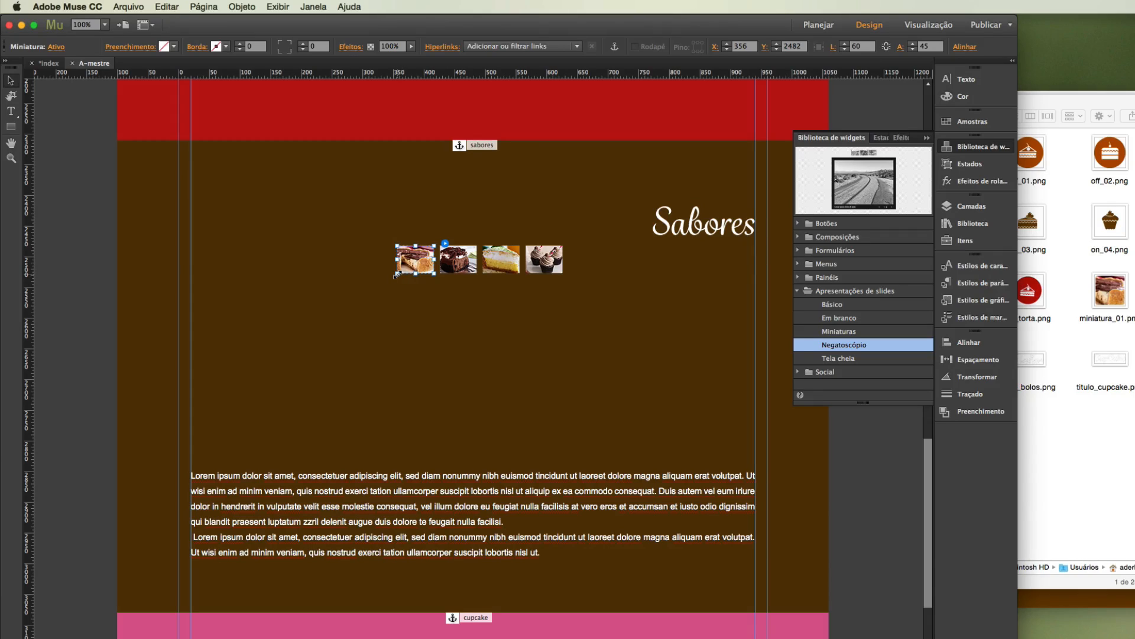
drag(394, 276, 354, 308)
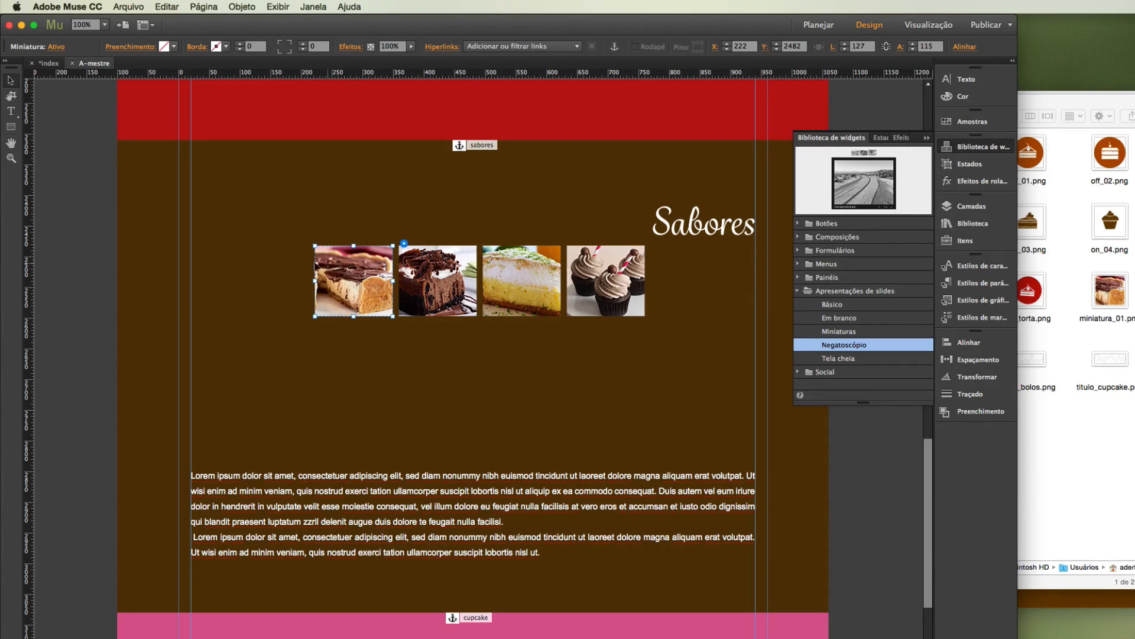
click(95, 313)
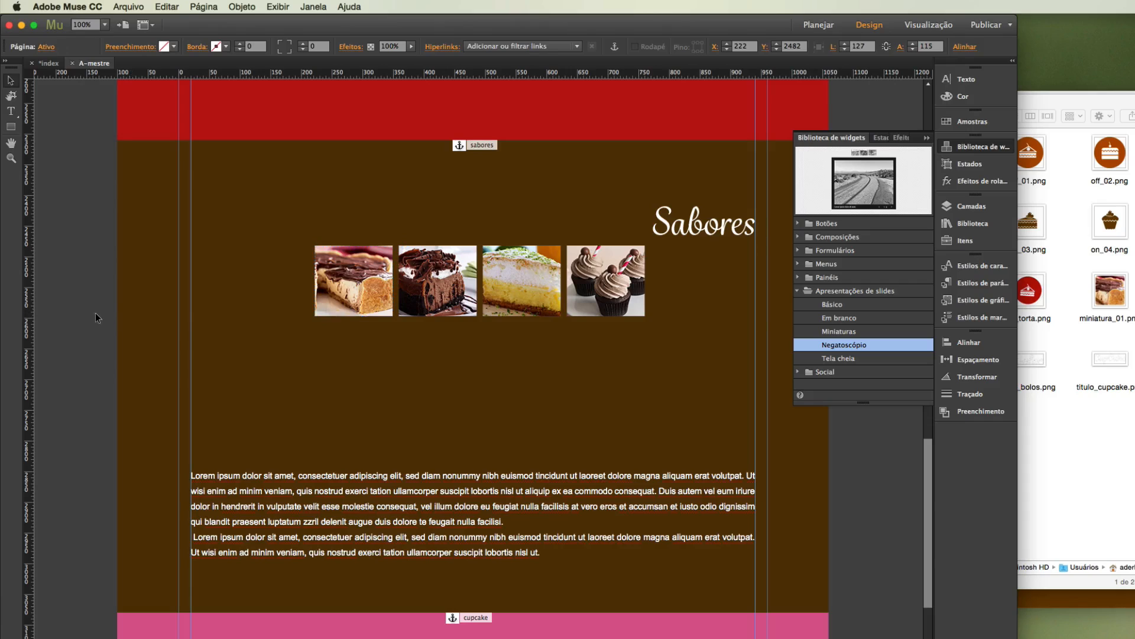
Set the opacity of the thumbnails' Normal state to 50%.
click(350, 288)
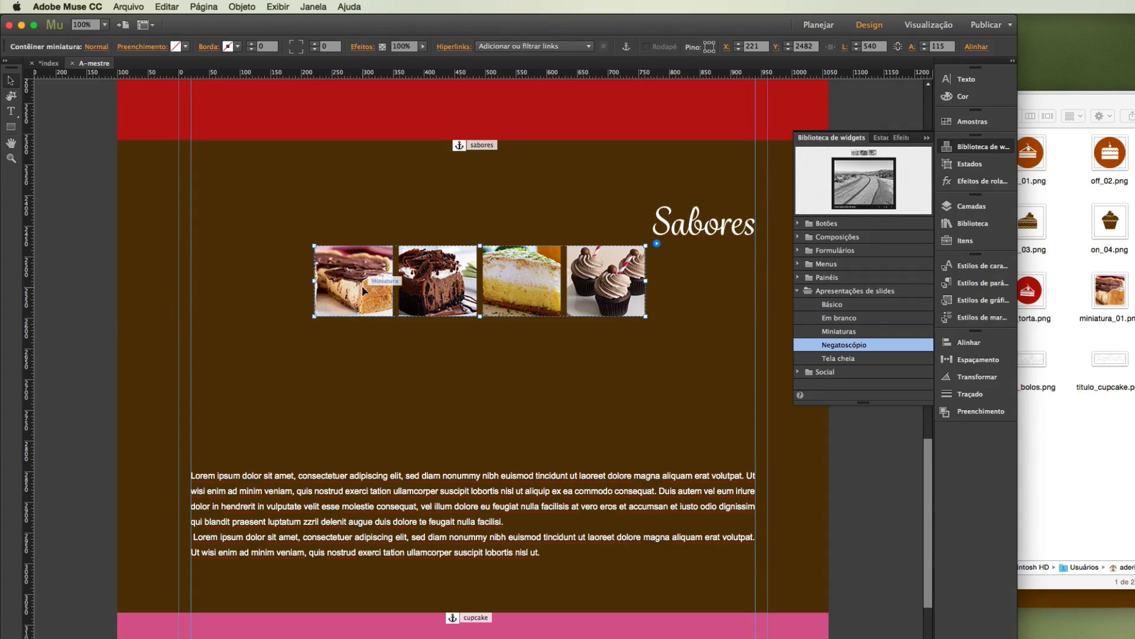
click(357, 294)
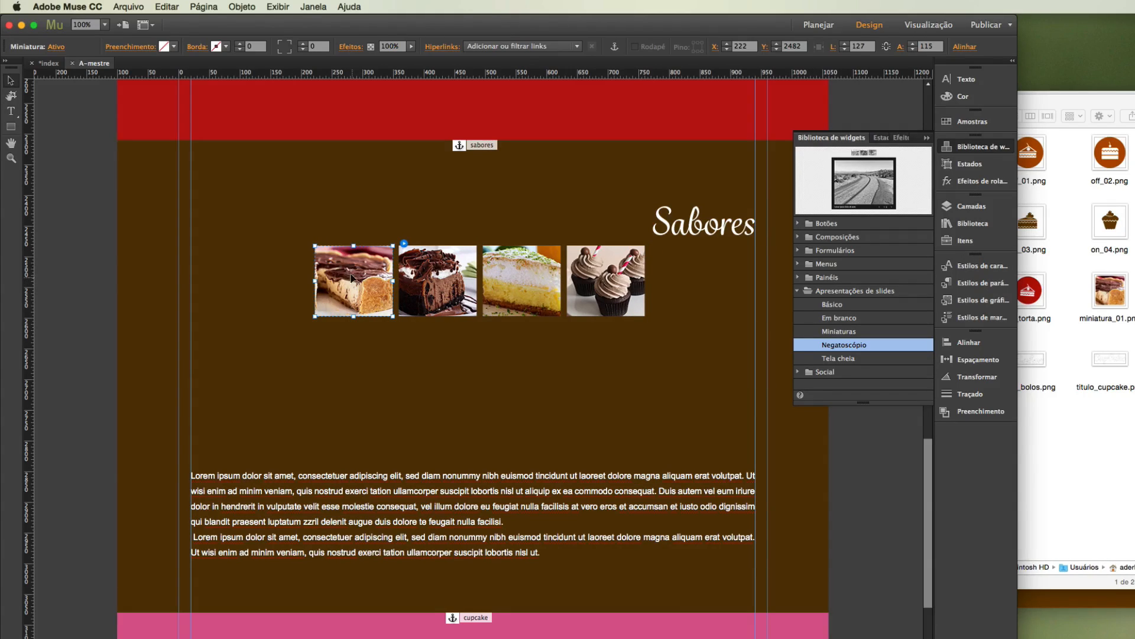
click(958, 165)
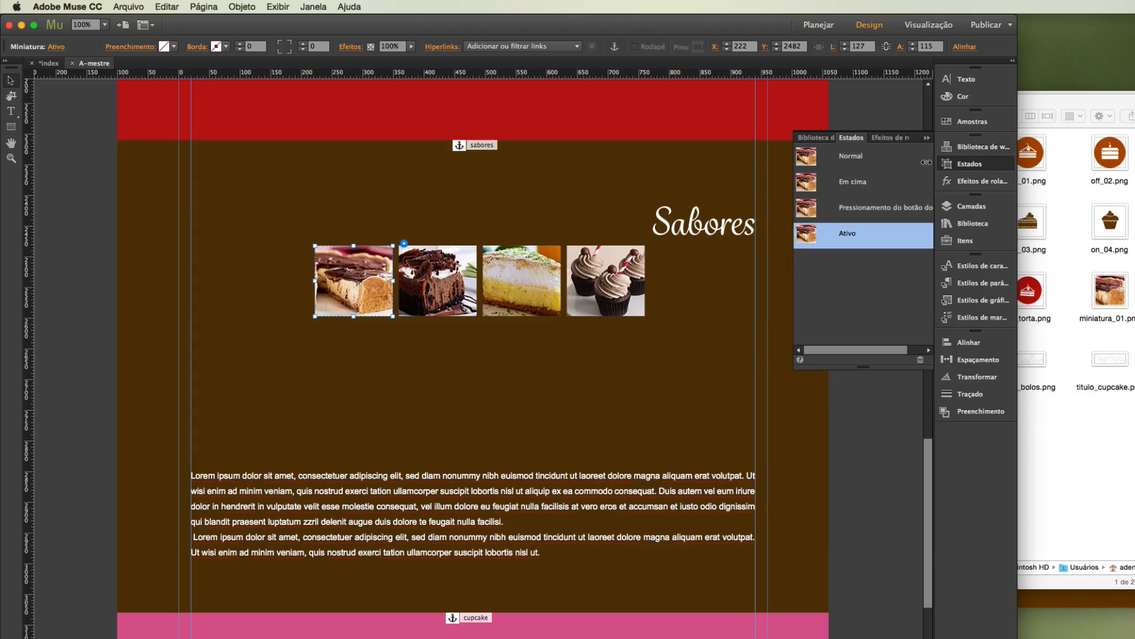
click(849, 159)
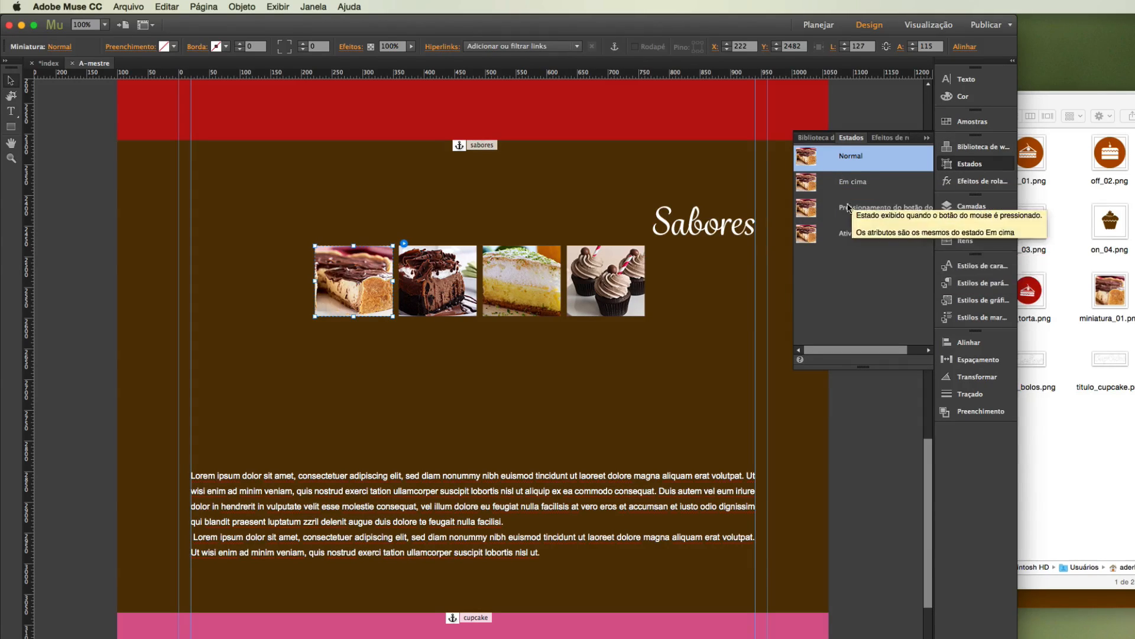
click(411, 46)
drag(400, 59, 389, 60)
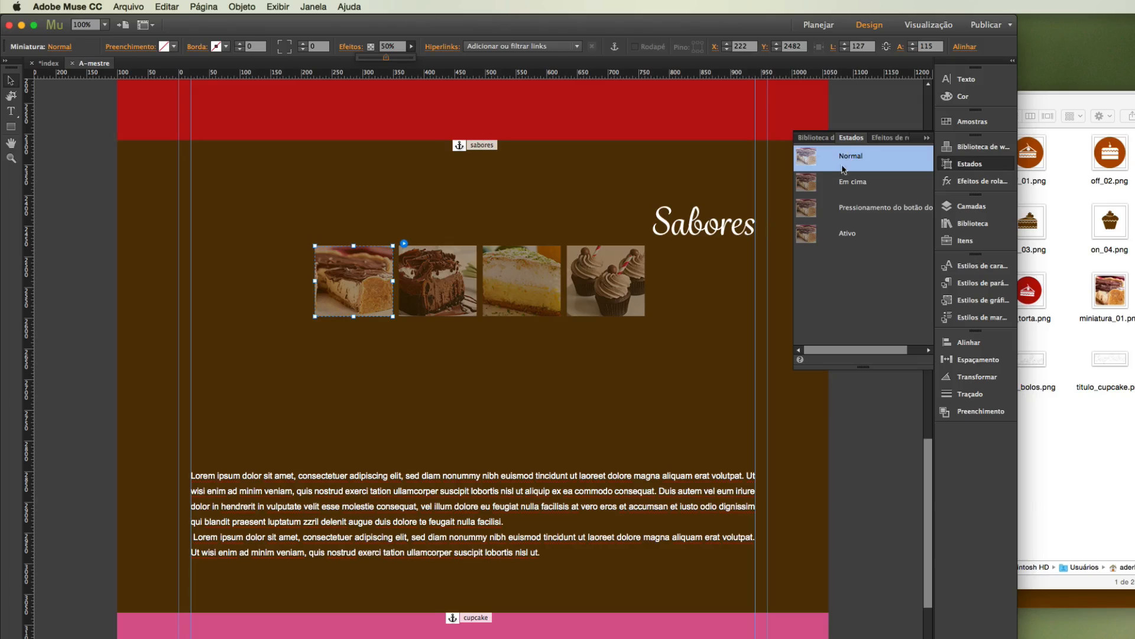
Set the opacity of the thumbnails' rollover state (Em cima) to 100%.
click(842, 184)
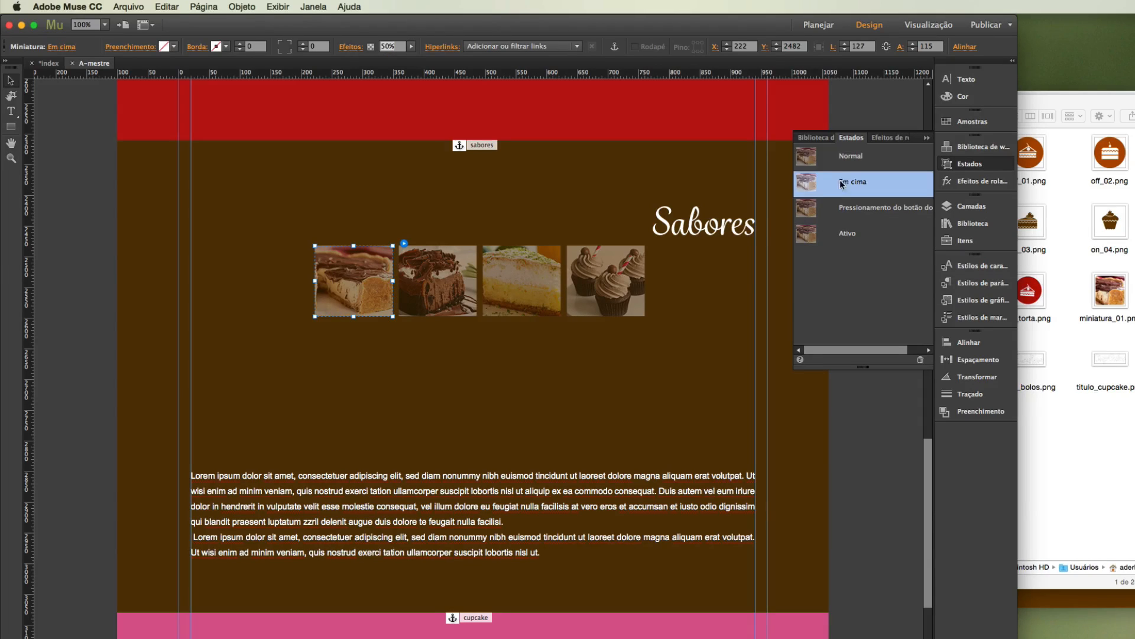
click(411, 46)
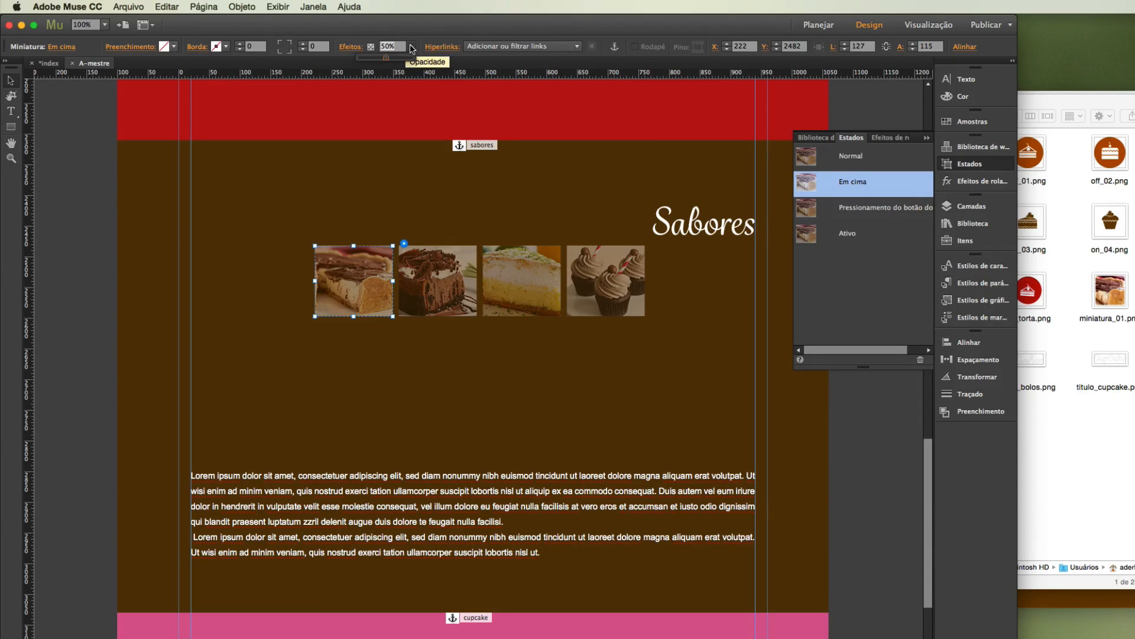
drag(385, 57, 440, 65)
click(852, 234)
click(852, 183)
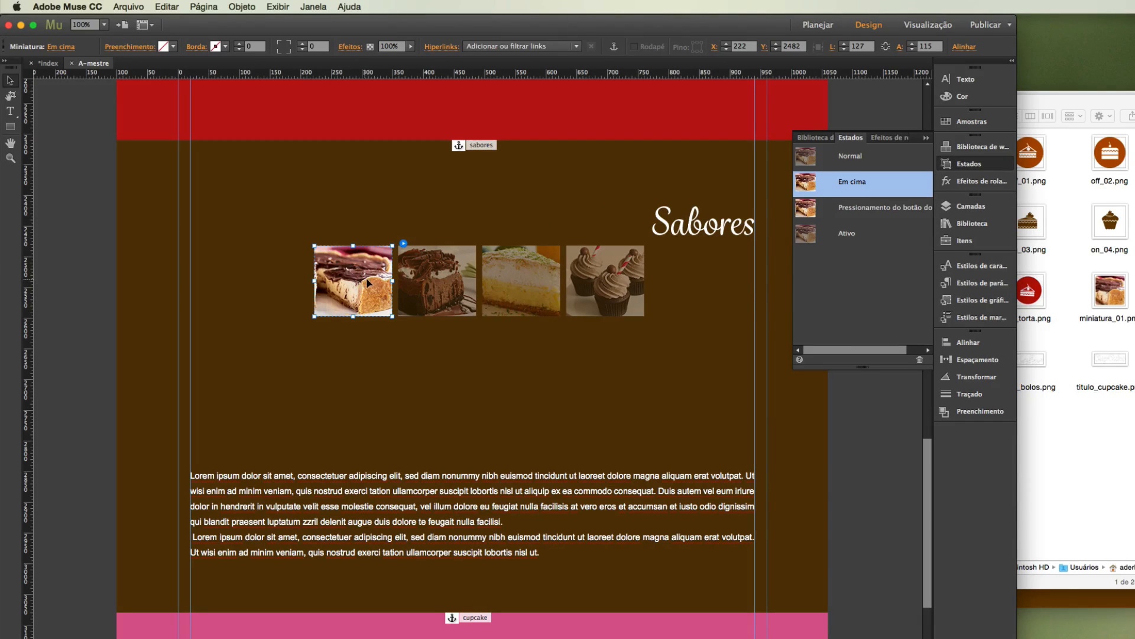
click(95, 303)
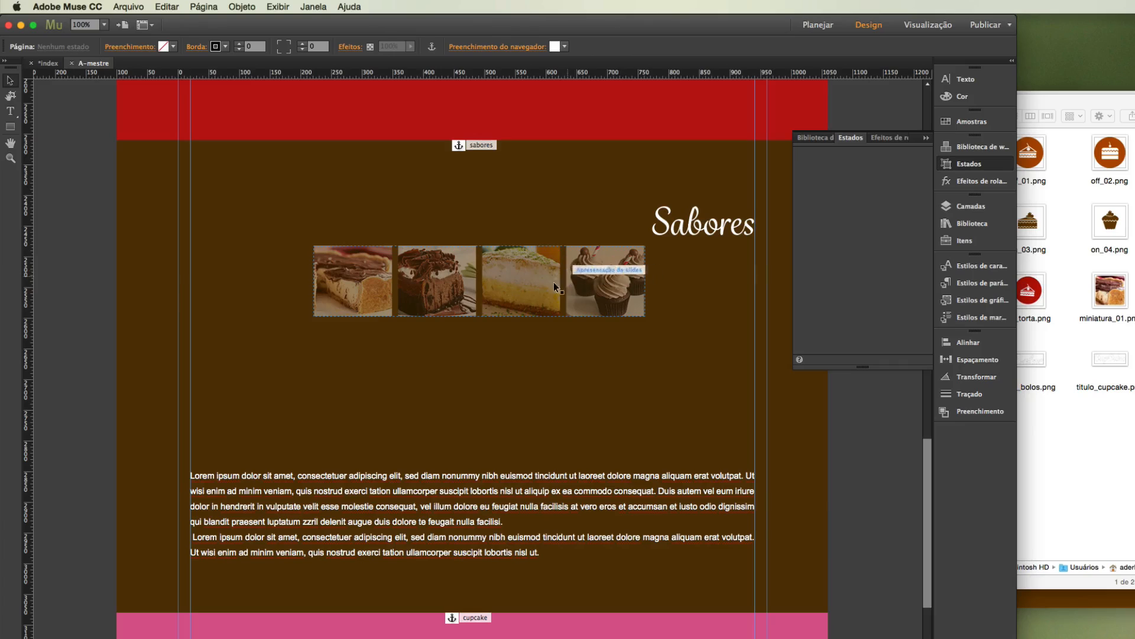
Turn on the slideshow's option to show the lightbox parts while editing (Mostrar partes do negatoscópio ao editar).
click(609, 275)
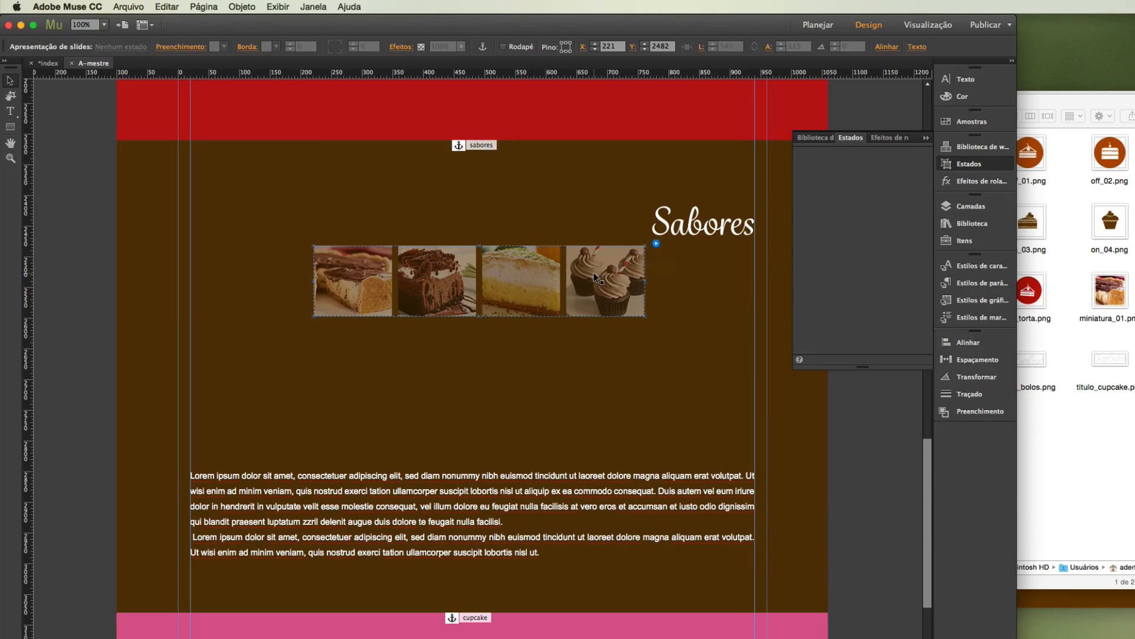
click(655, 243)
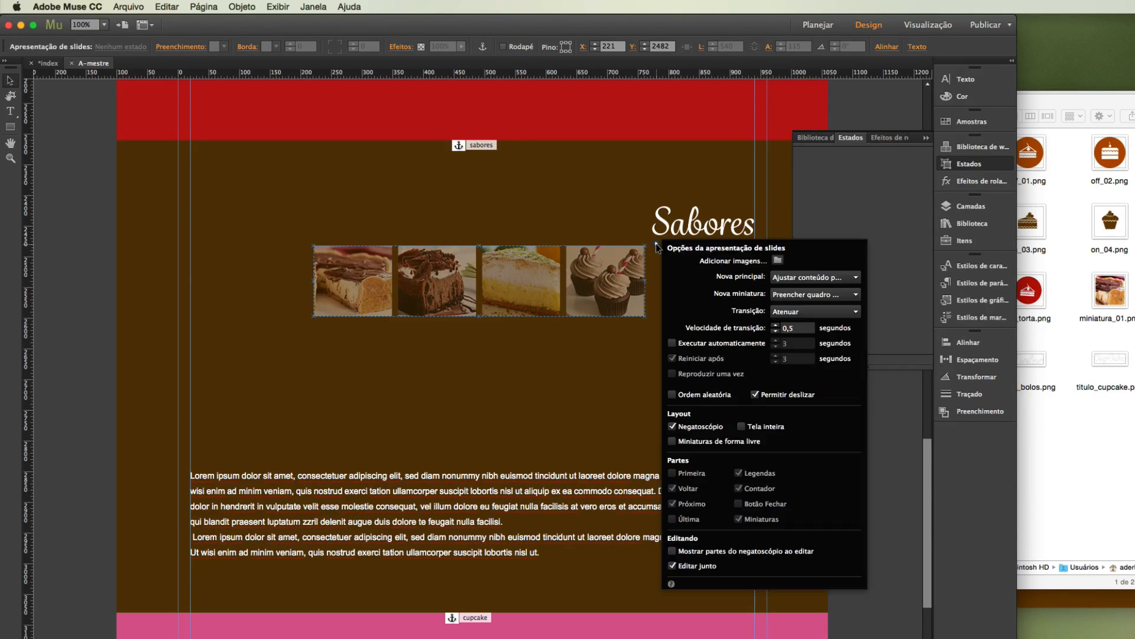
click(699, 552)
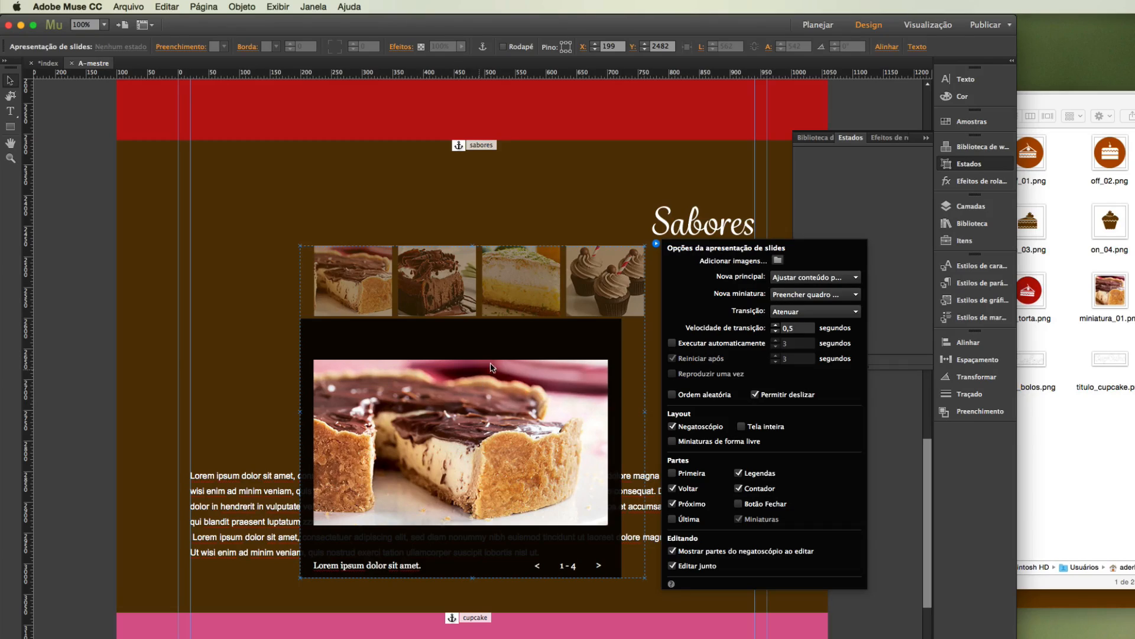
Reduce the height of the lightbox's main image frame to fit the photo, removing the black bands above and below it.
click(425, 411)
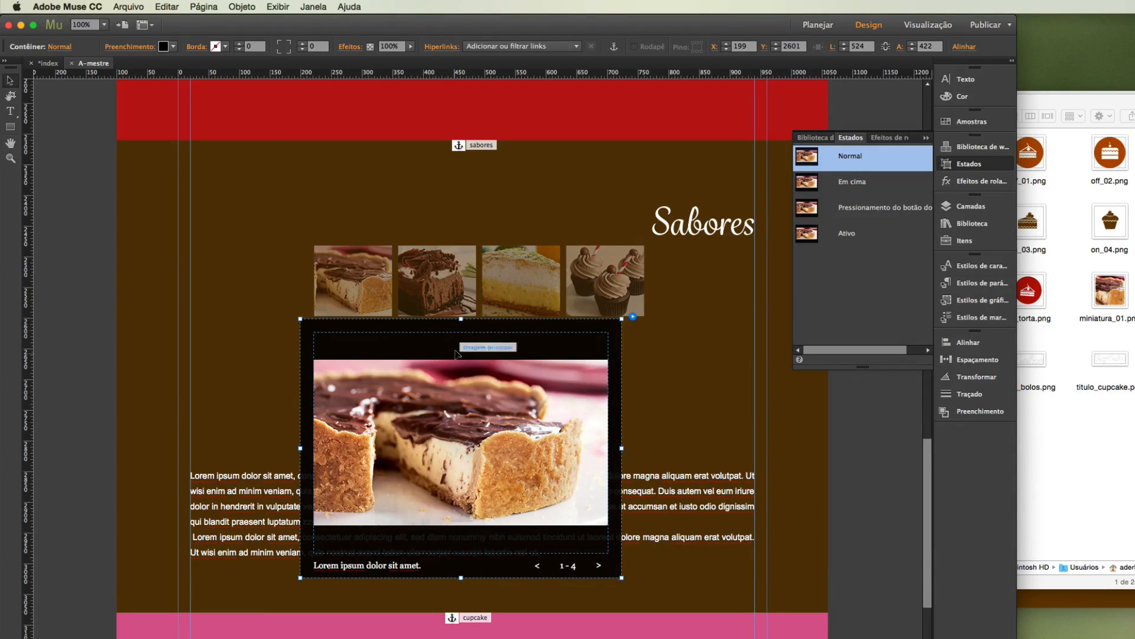
click(461, 539)
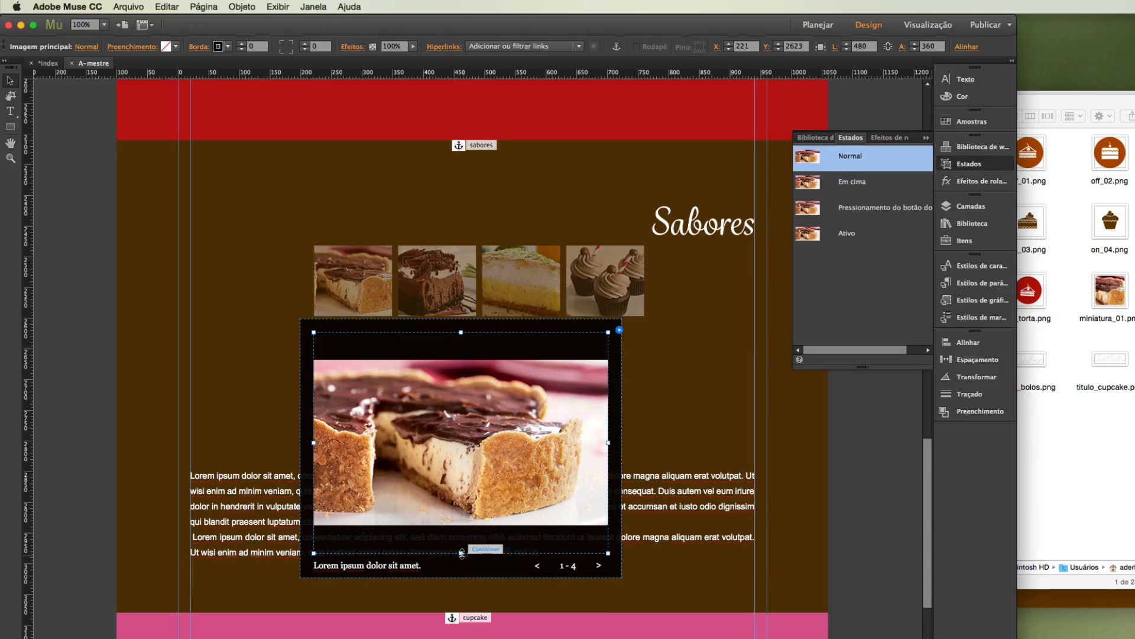
drag(461, 553, 467, 514)
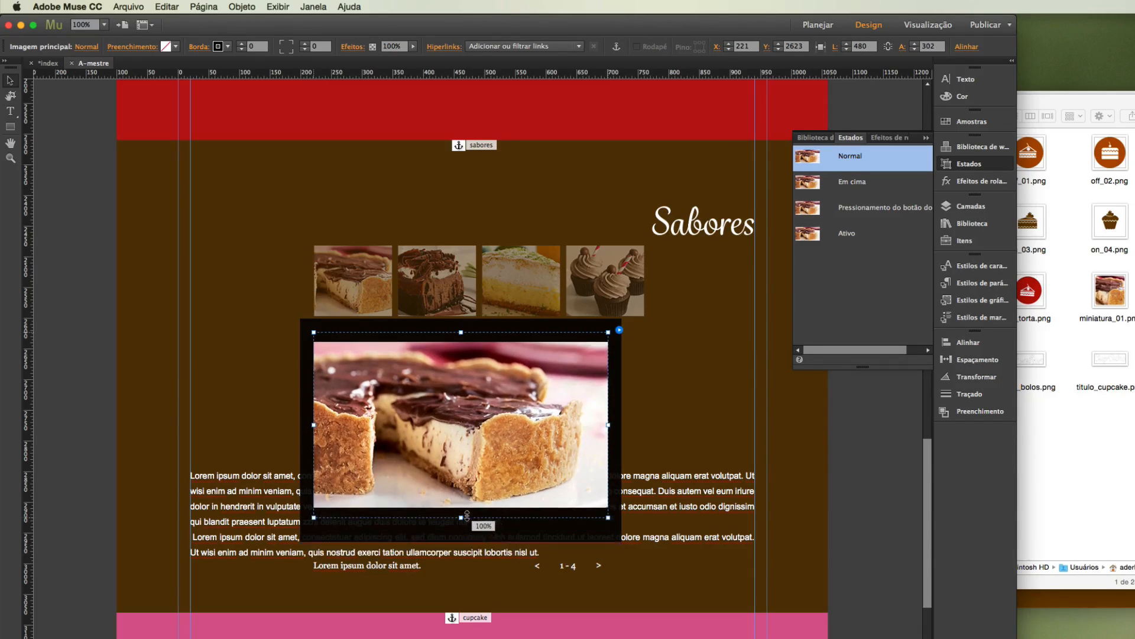
Hide the Sabores section's Lorem ipsum text frame that overlaps the lightbox, using its layer visibility.
click(372, 567)
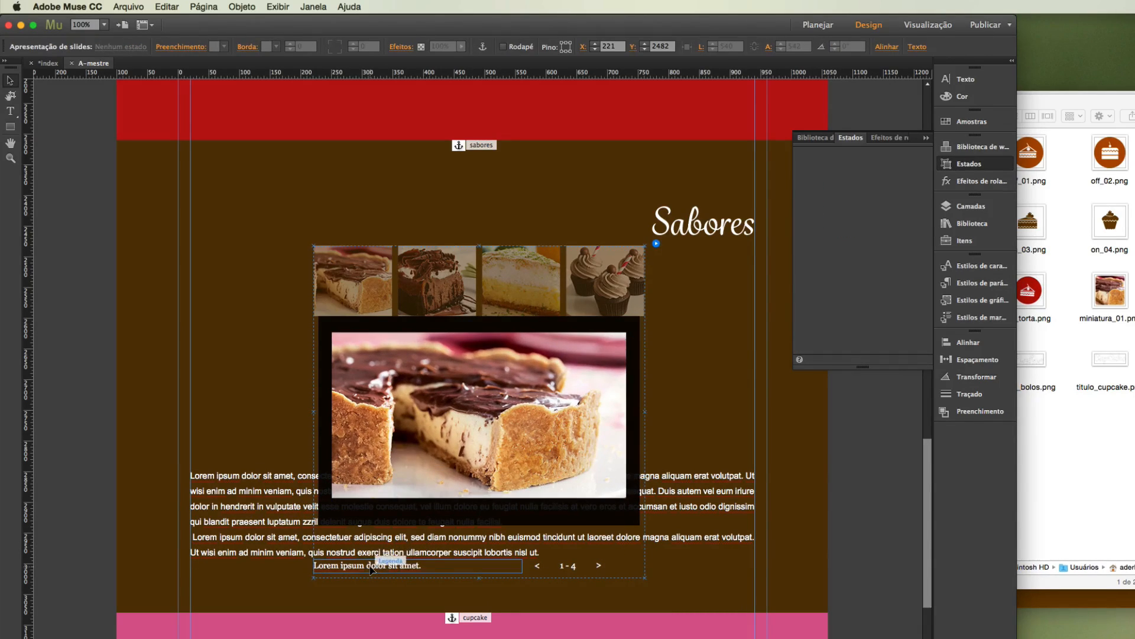
click(373, 567)
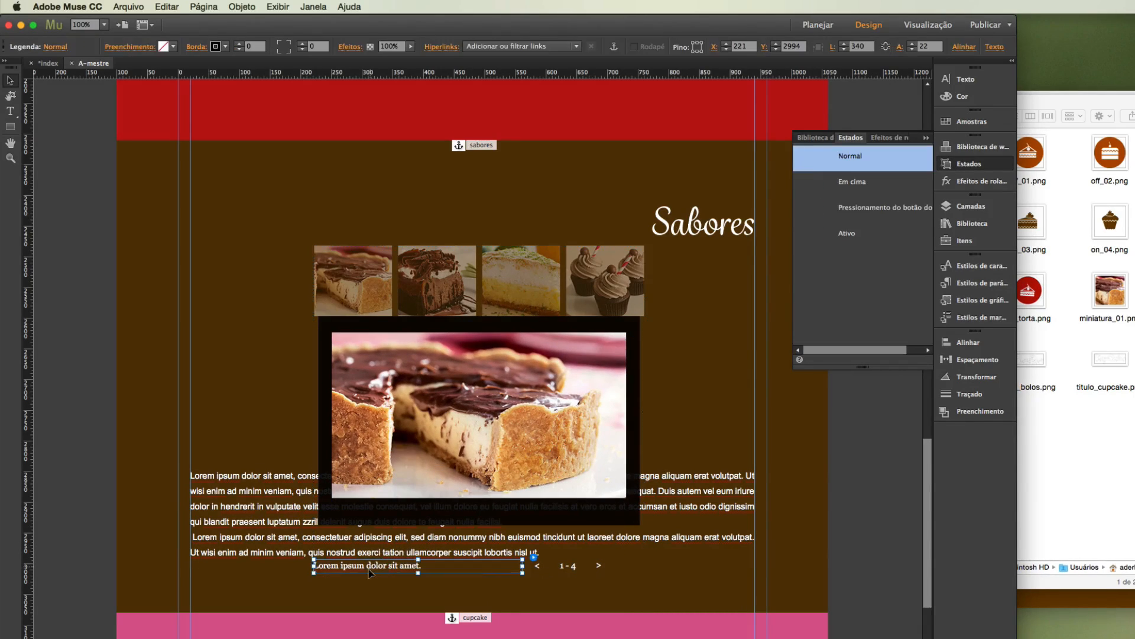
click(255, 511)
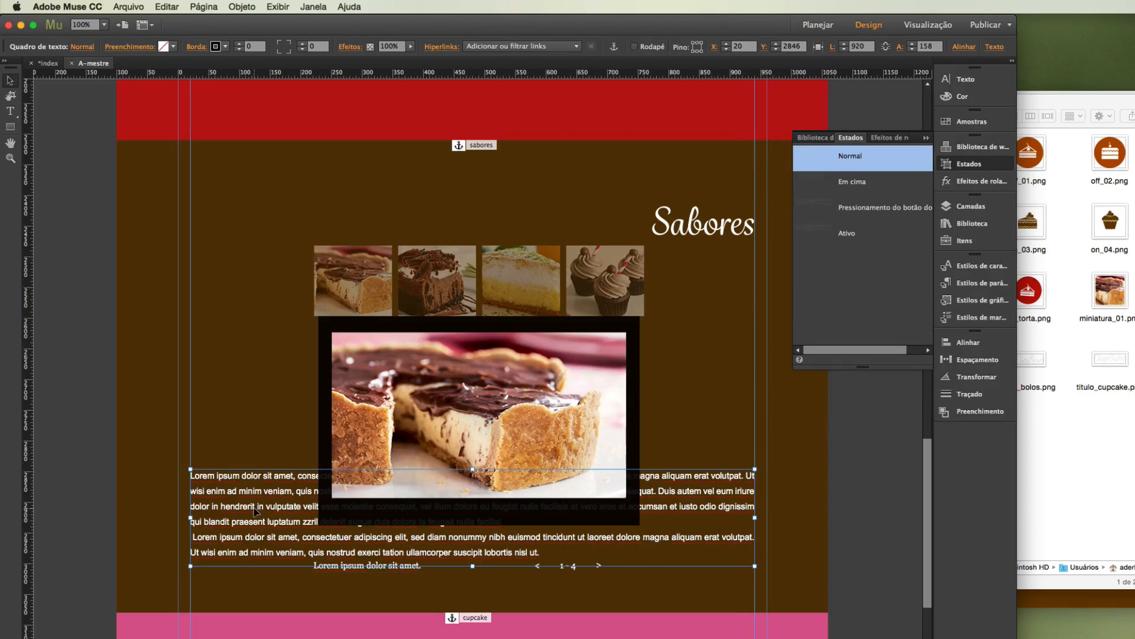
click(971, 206)
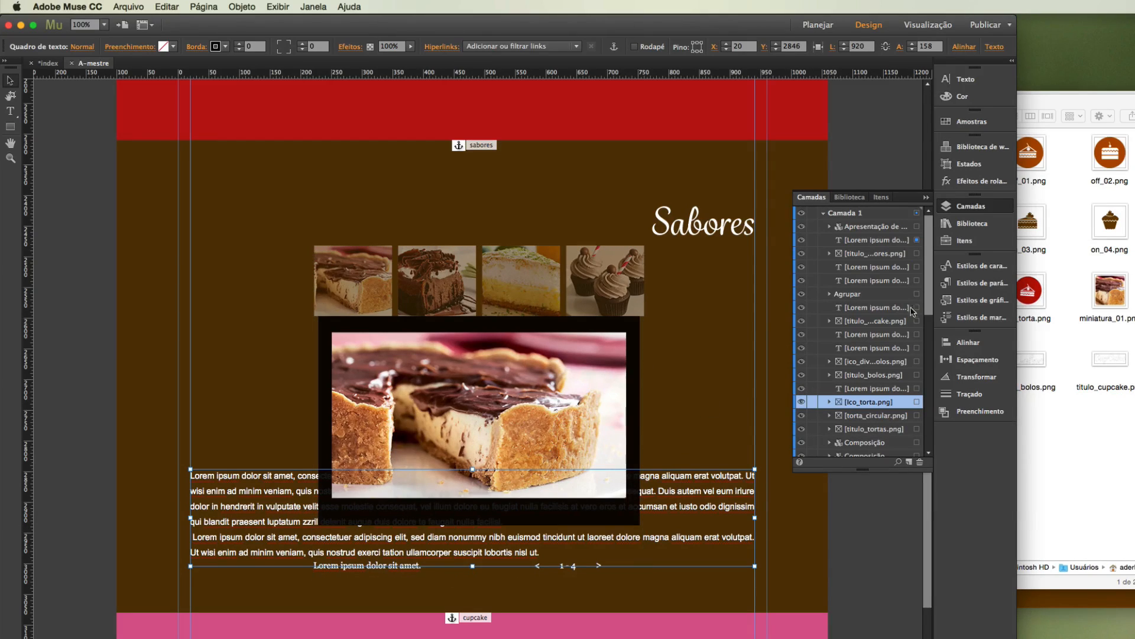
click(802, 240)
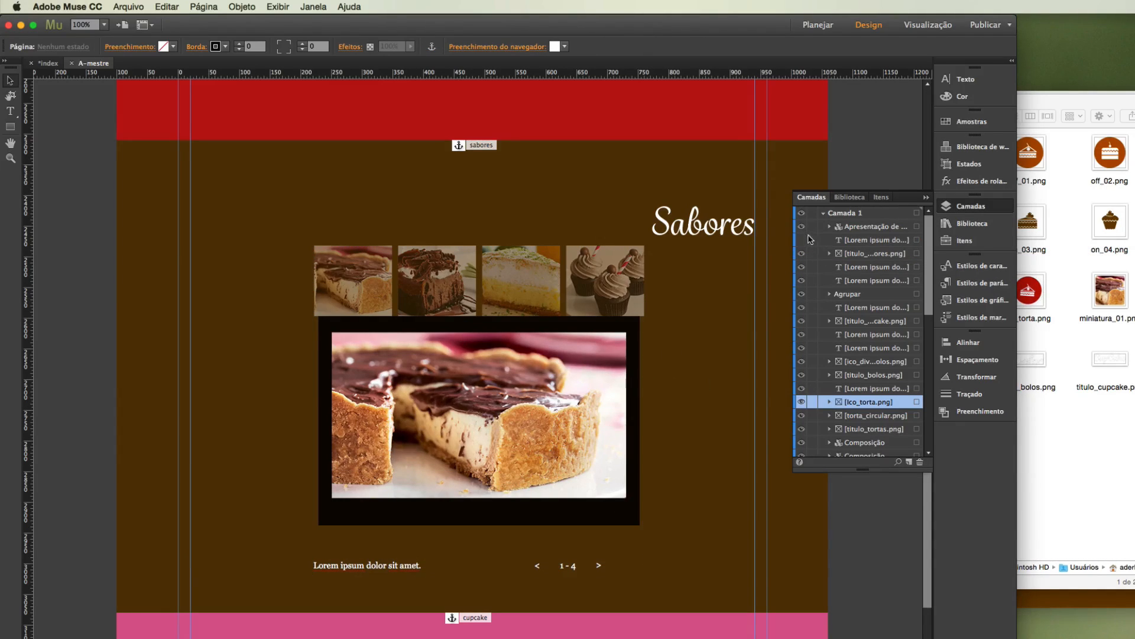
Move the slideshow's caption up into the black container, just below the left part of the main image.
click(363, 564)
click(373, 567)
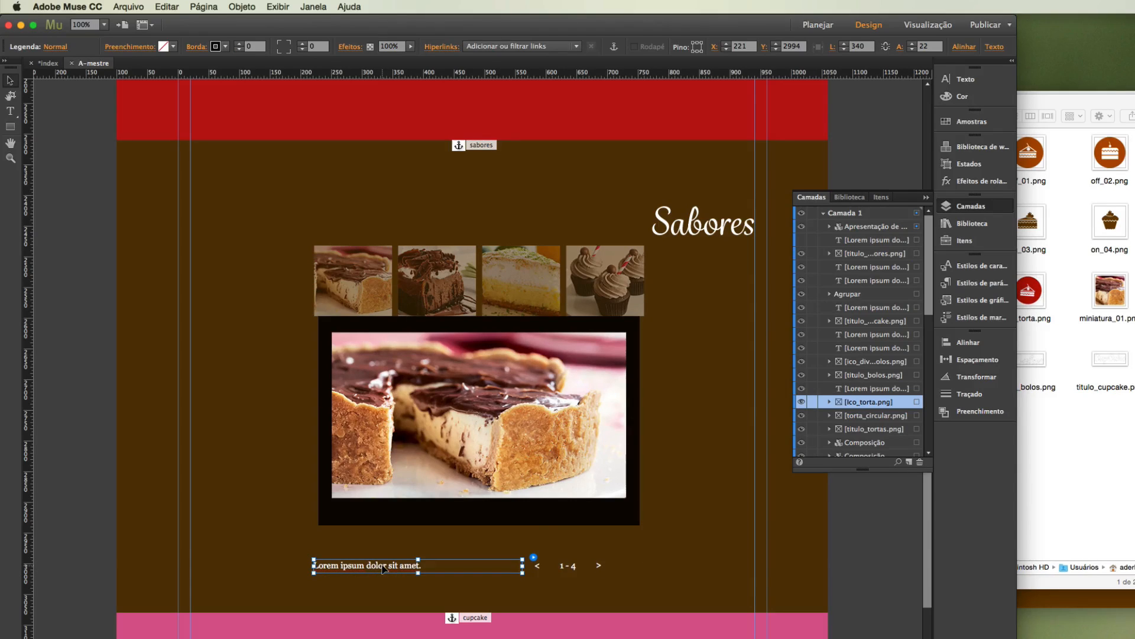
drag(384, 569, 402, 513)
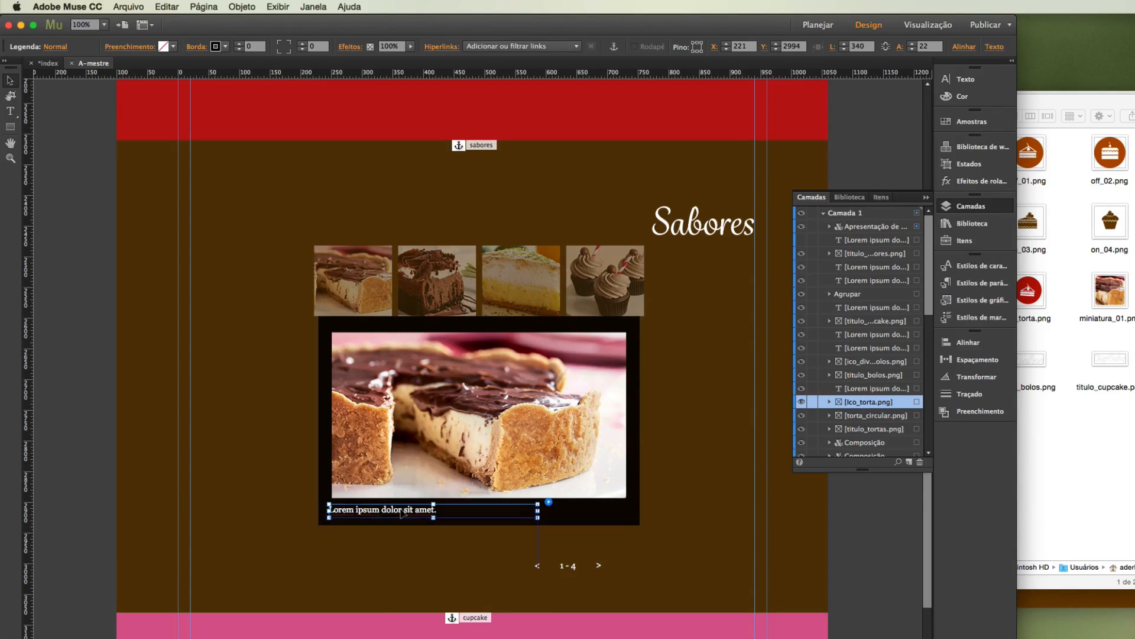
Move the previous arrow, slide counter and next arrow together into the black container beside the caption, at X 601, Y 2903.
click(538, 569)
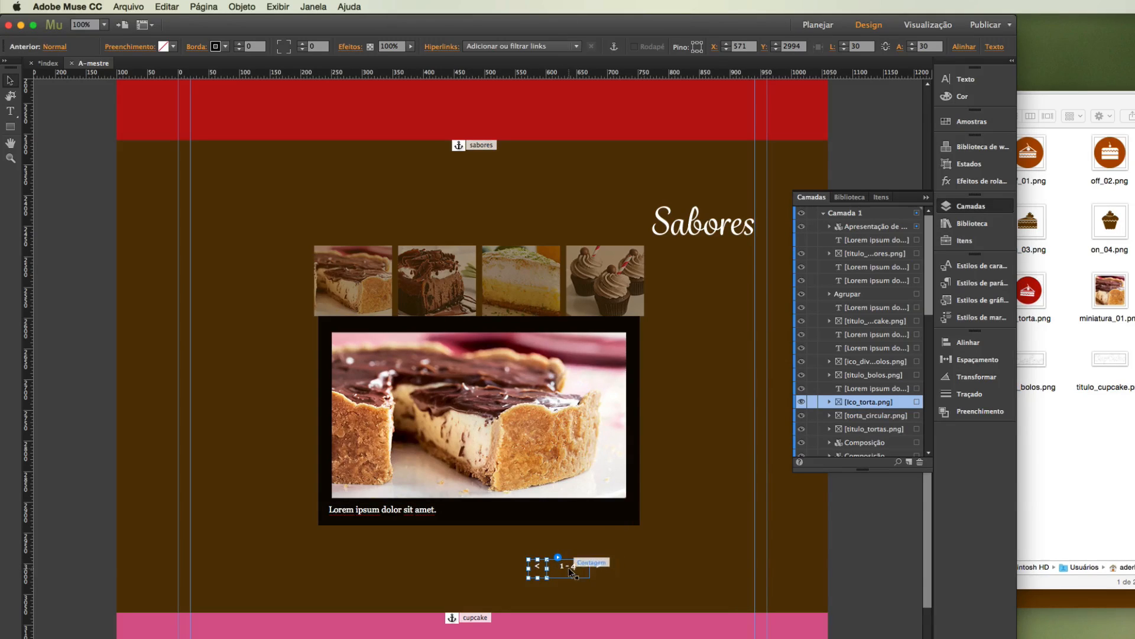
shift+click(572, 567)
shift+click(599, 565)
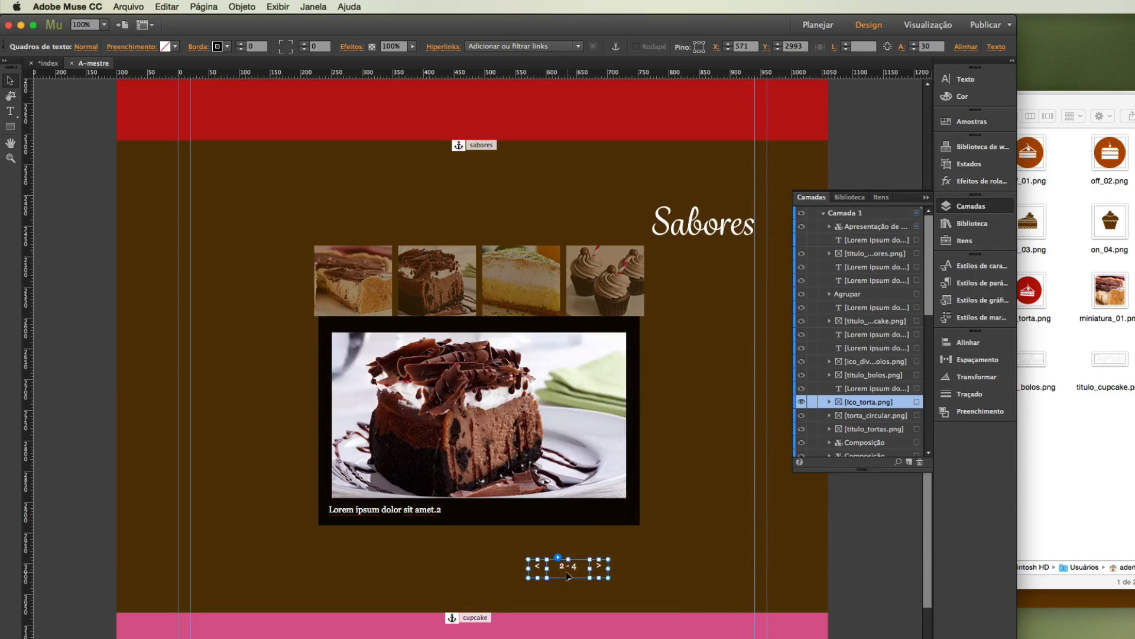
drag(565, 571, 582, 511)
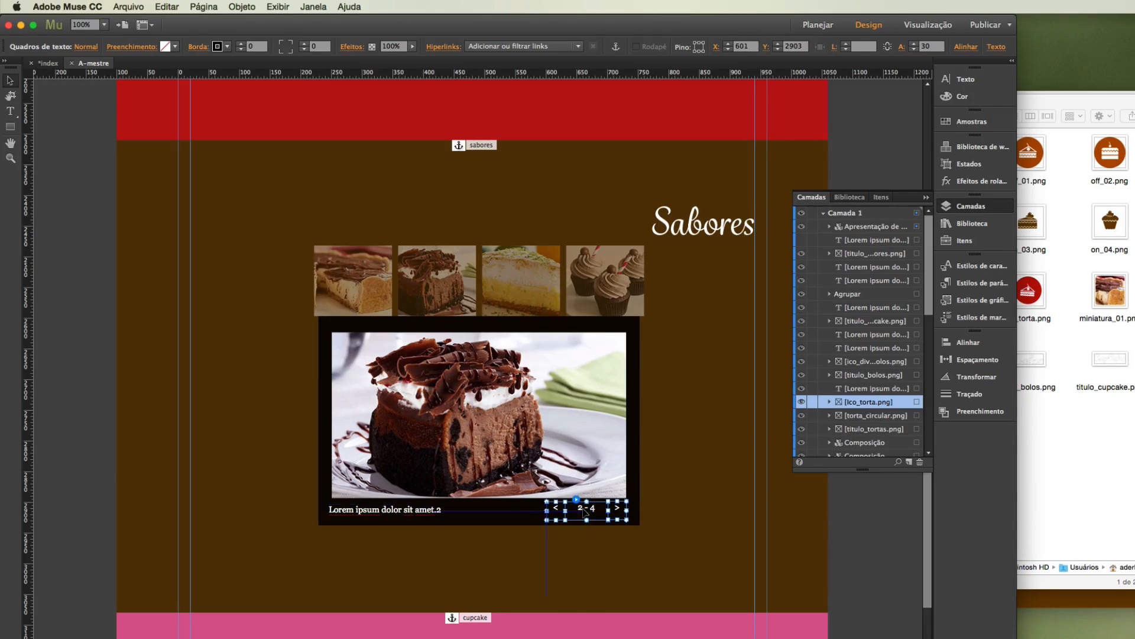
click(81, 446)
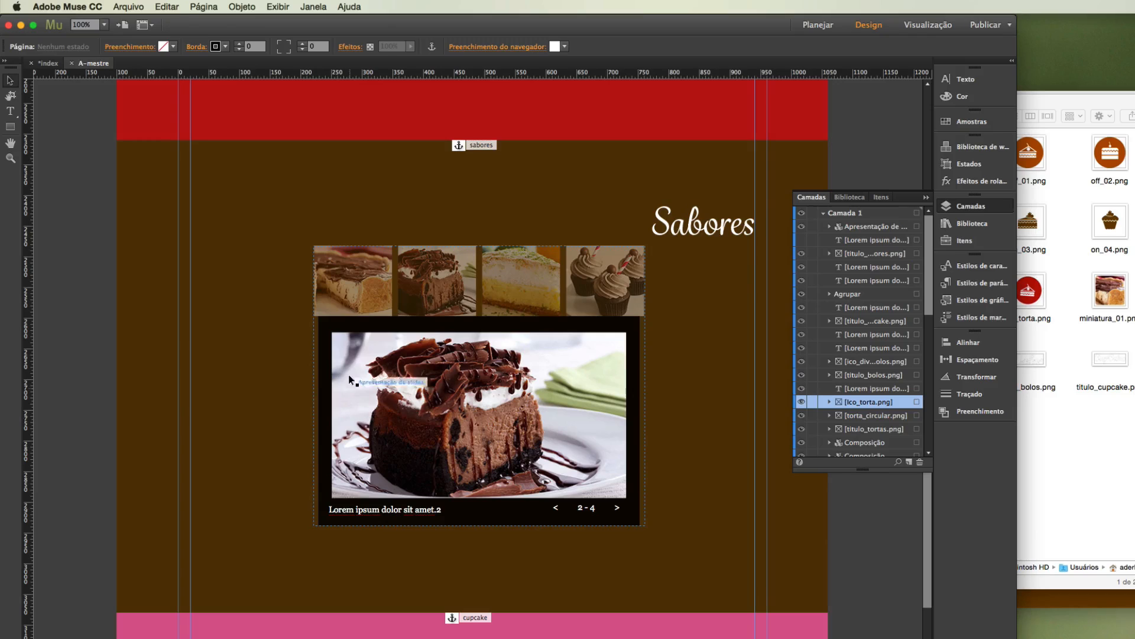
Replace the caption of the first slide, the pie photo, with "Torta alemã".
click(354, 279)
click(354, 284)
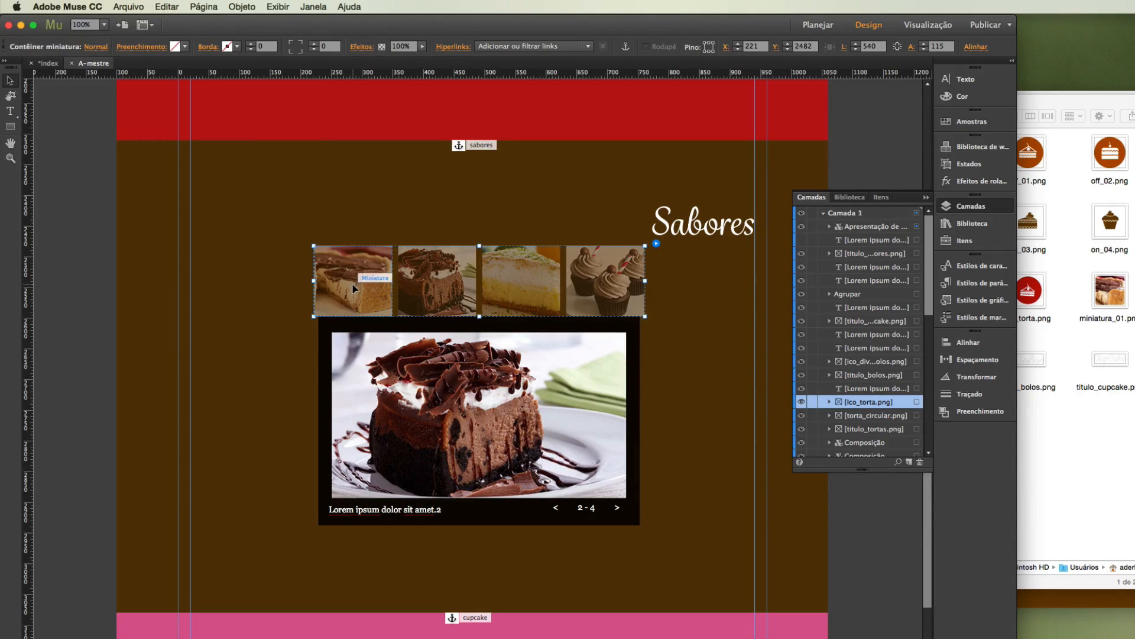
click(353, 284)
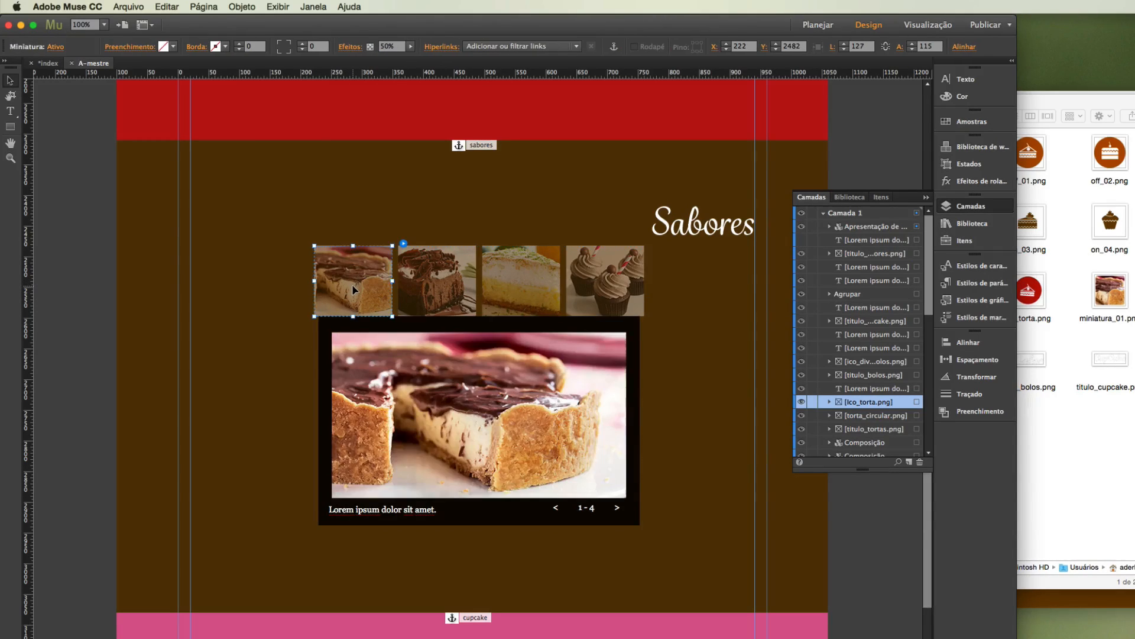
click(378, 511)
click(380, 511)
drag(438, 511, 293, 498)
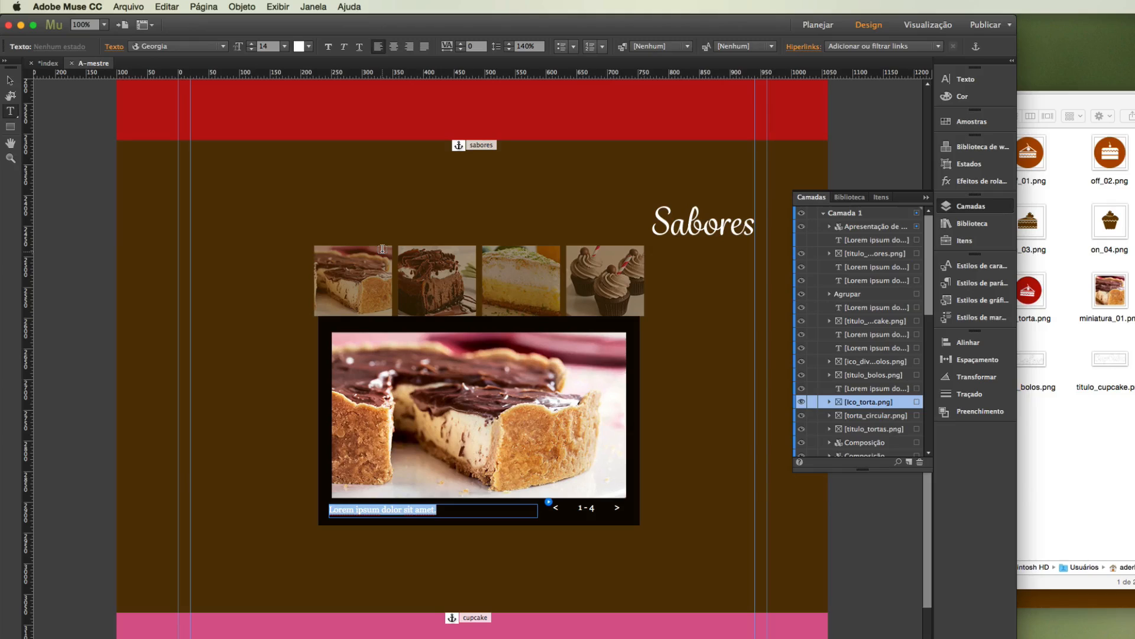
text(Torta alemã)
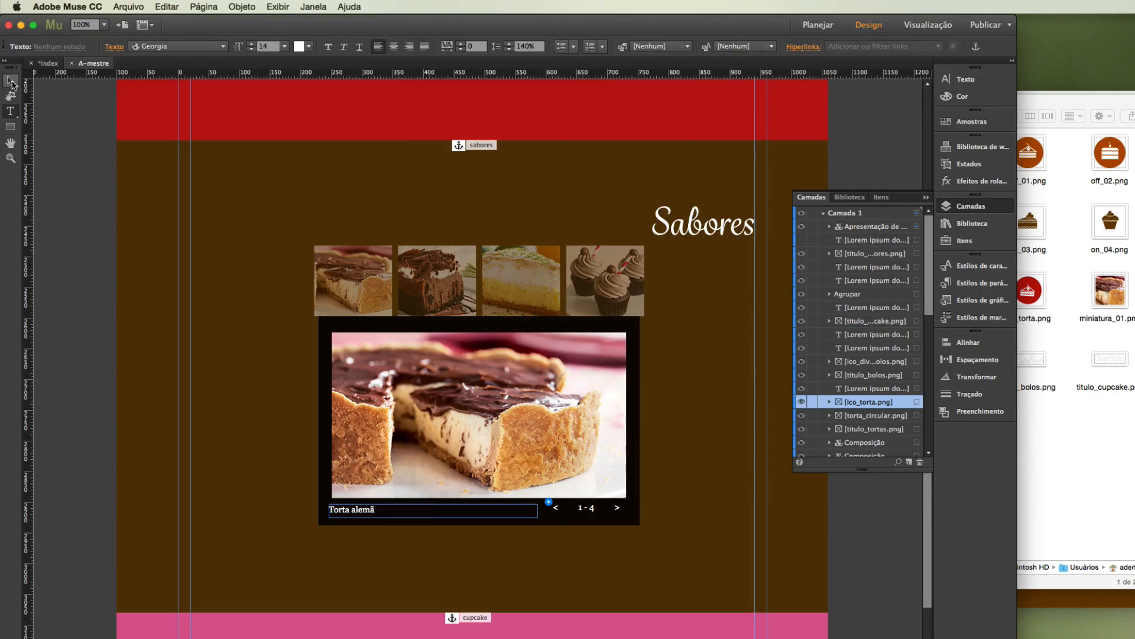
click(12, 84)
Replace the caption of the second slide, the chocolate cake photo, with "Bolo de chocolate".
click(424, 282)
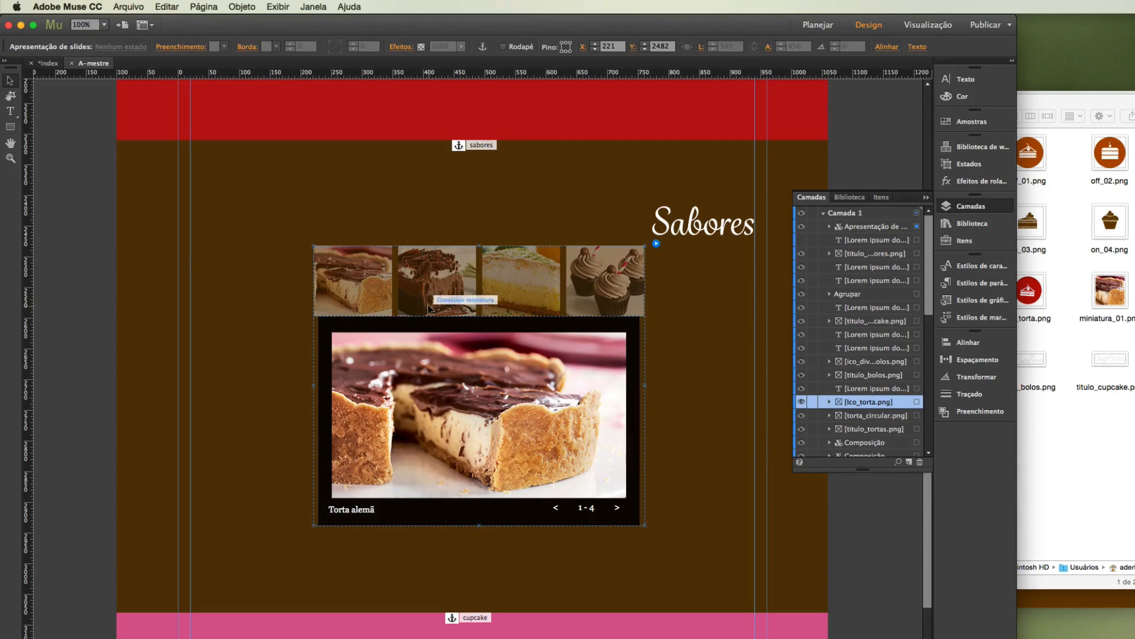
click(429, 307)
click(430, 307)
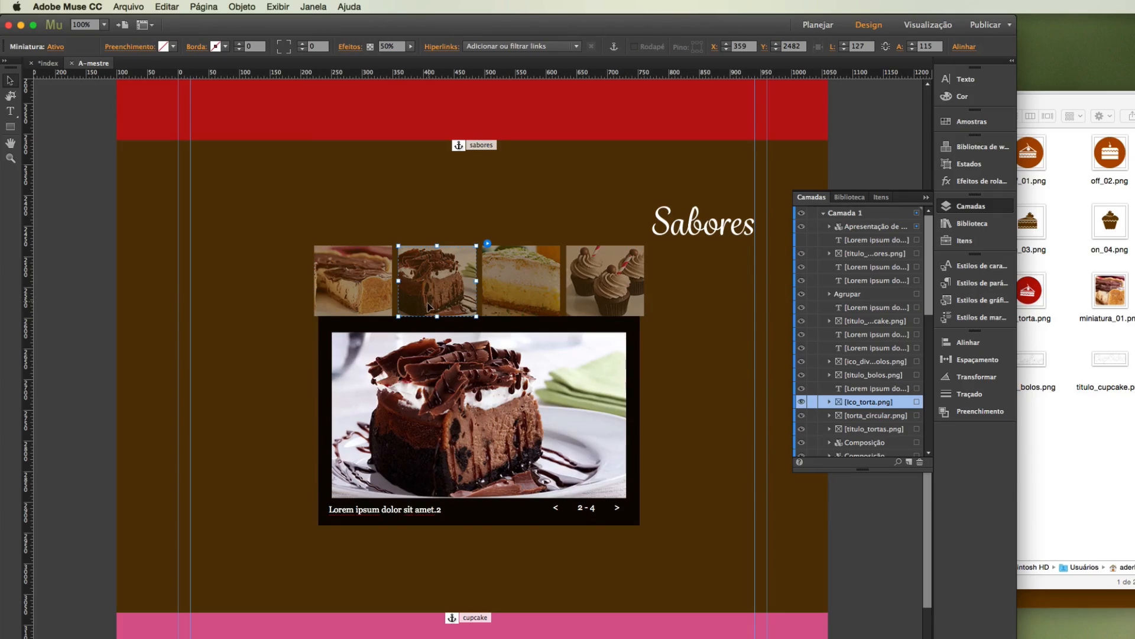
click(10, 111)
drag(441, 509, 297, 490)
text(Bolo de chocolate)
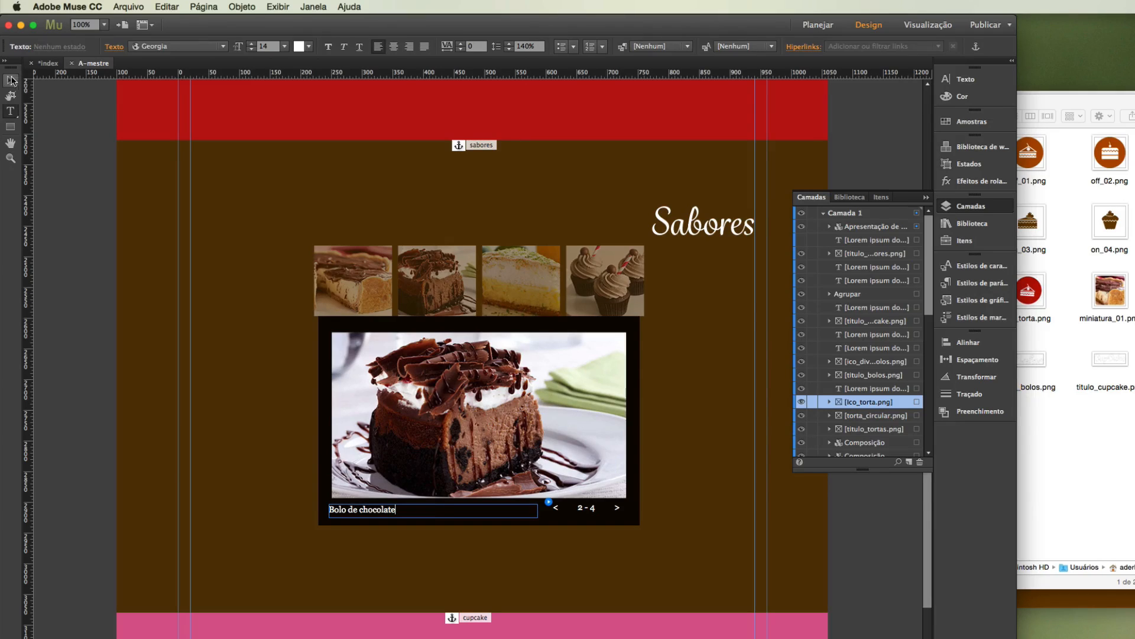
Replace the caption of the third slide, the lime pie photo, with "Torta de limão".
click(8, 80)
click(516, 281)
click(515, 281)
click(11, 111)
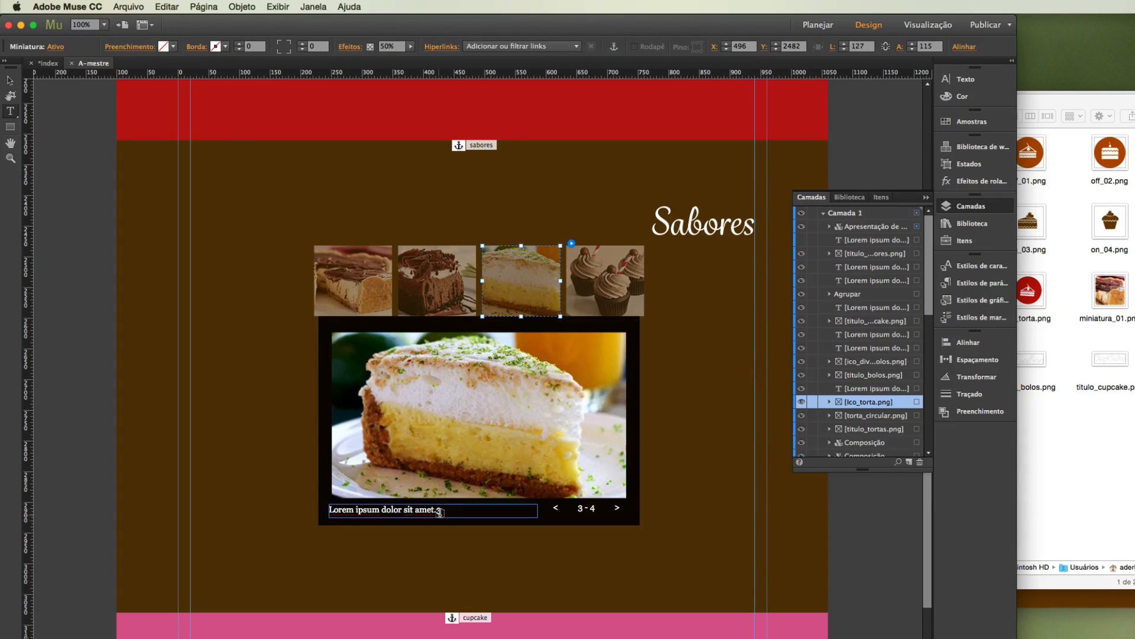
drag(441, 511, 226, 462)
text(Torta de limão)
Replace the caption of the fourth slide, the cupcake photo, with "Cupcake Milkshake" and deselect it.
click(8, 80)
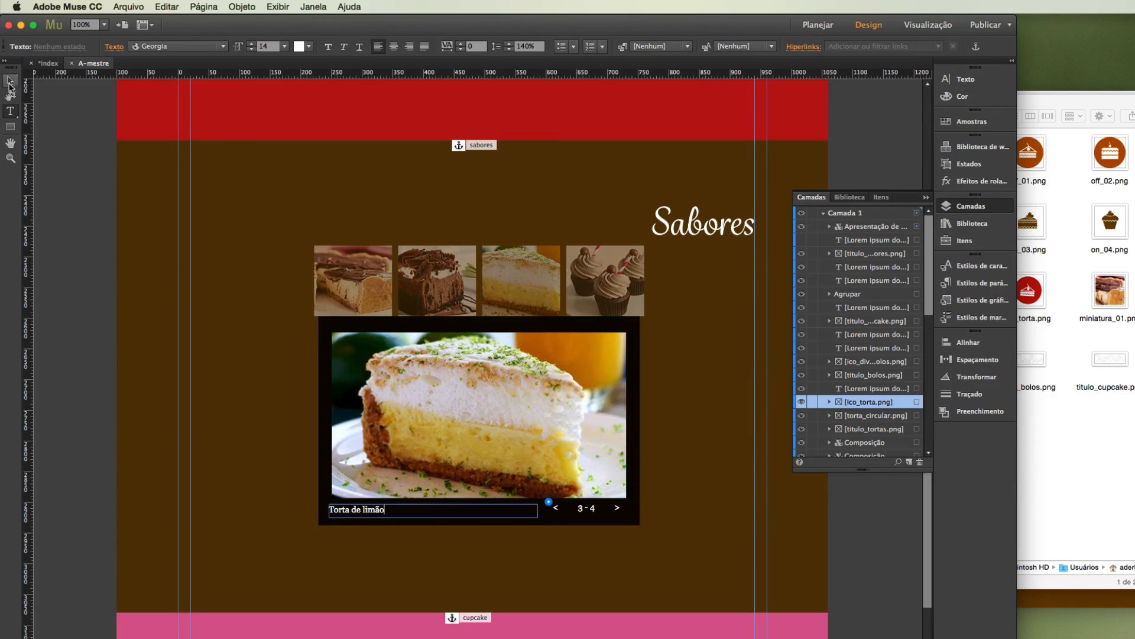
click(605, 281)
click(605, 281)
click(11, 111)
drag(440, 509, 274, 463)
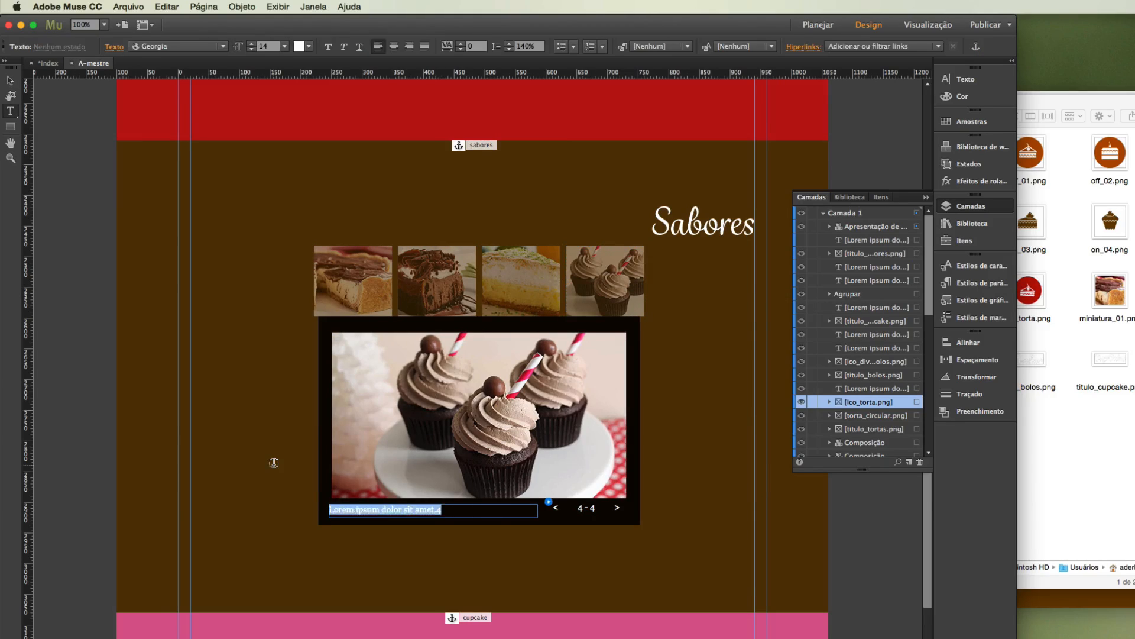
text(Cupcake Milkshake)
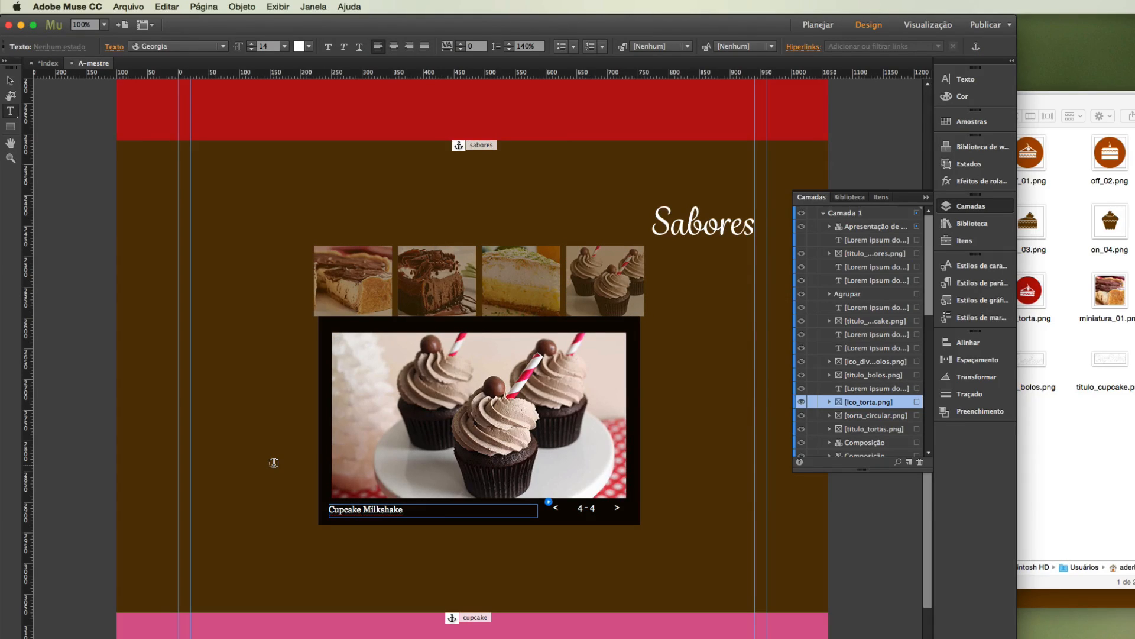
click(10, 80)
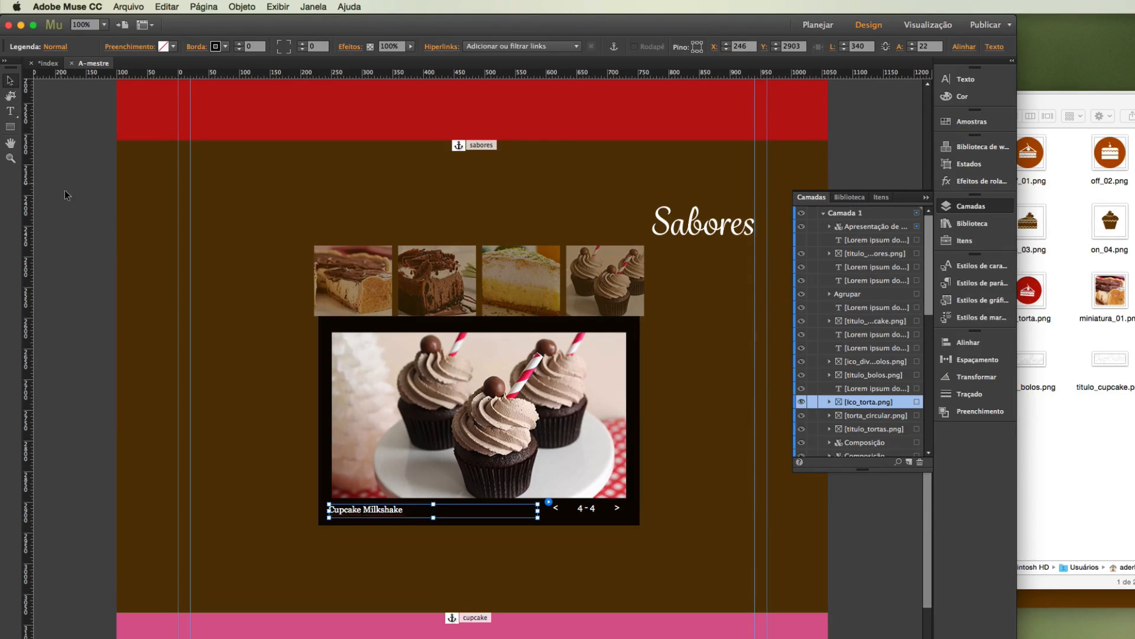
click(65, 190)
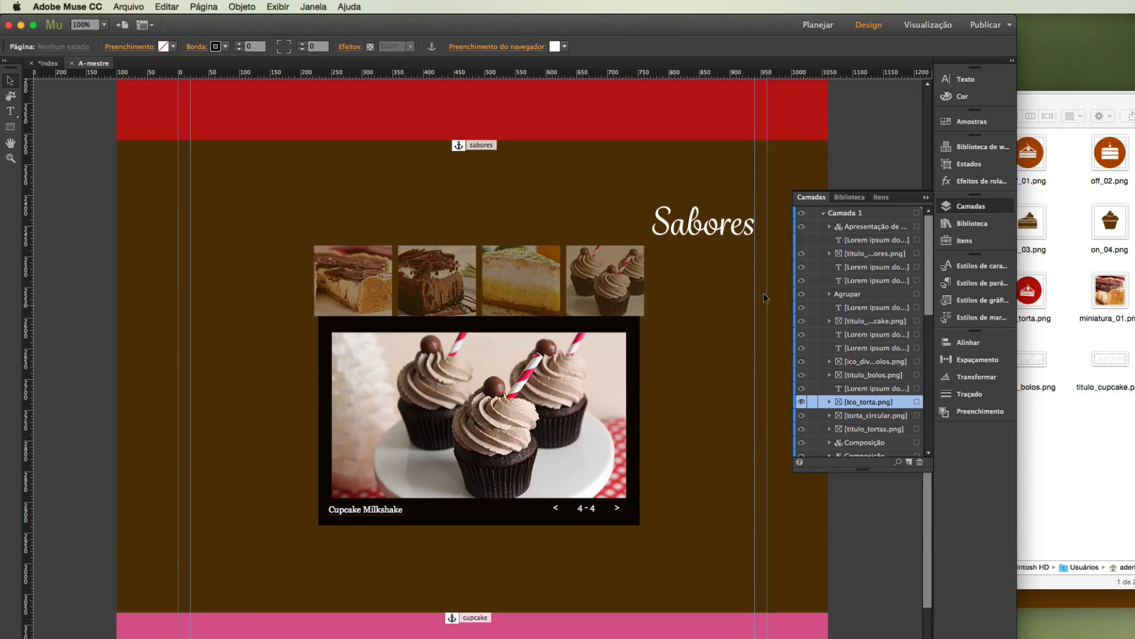
Make the Sabores section's hidden Lorem ipsum text frame visible again and save the site.
click(802, 241)
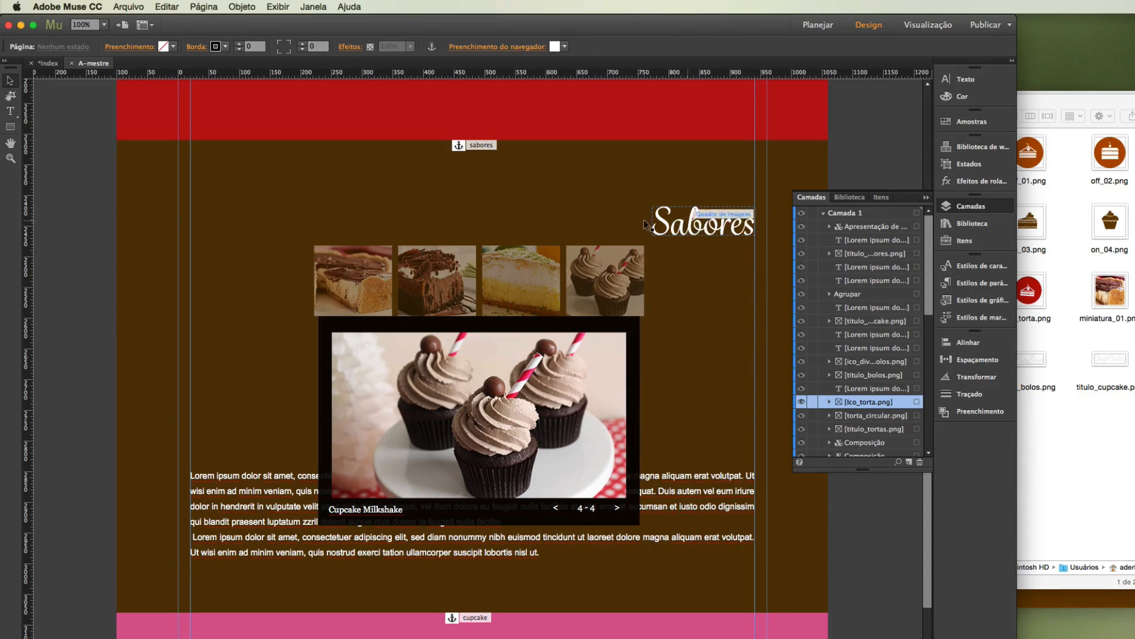
click(128, 7)
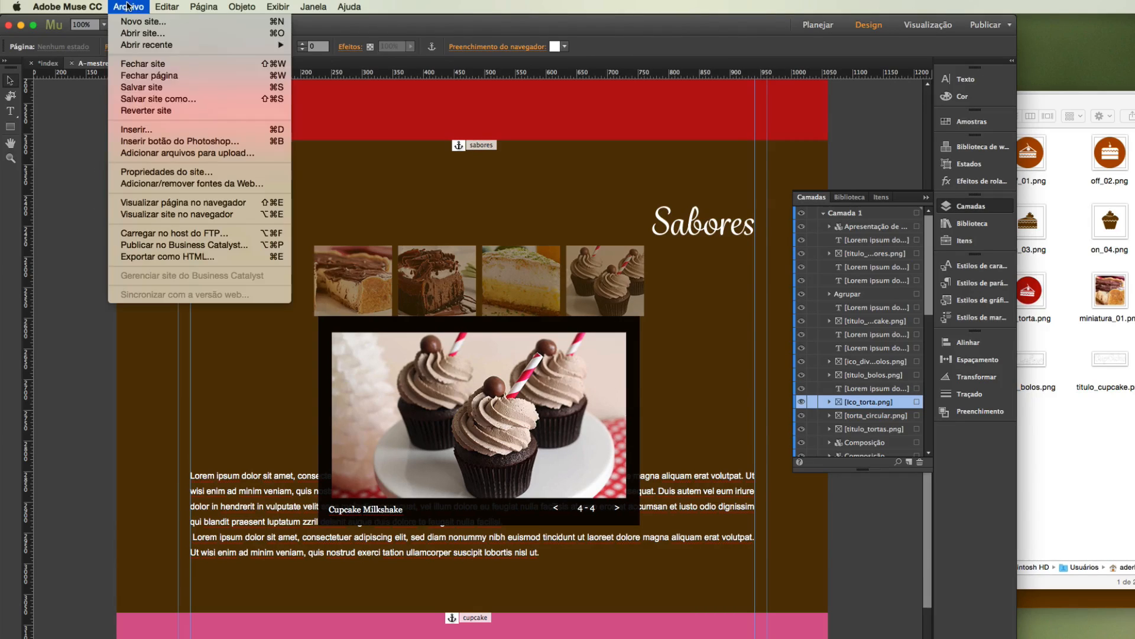
click(142, 89)
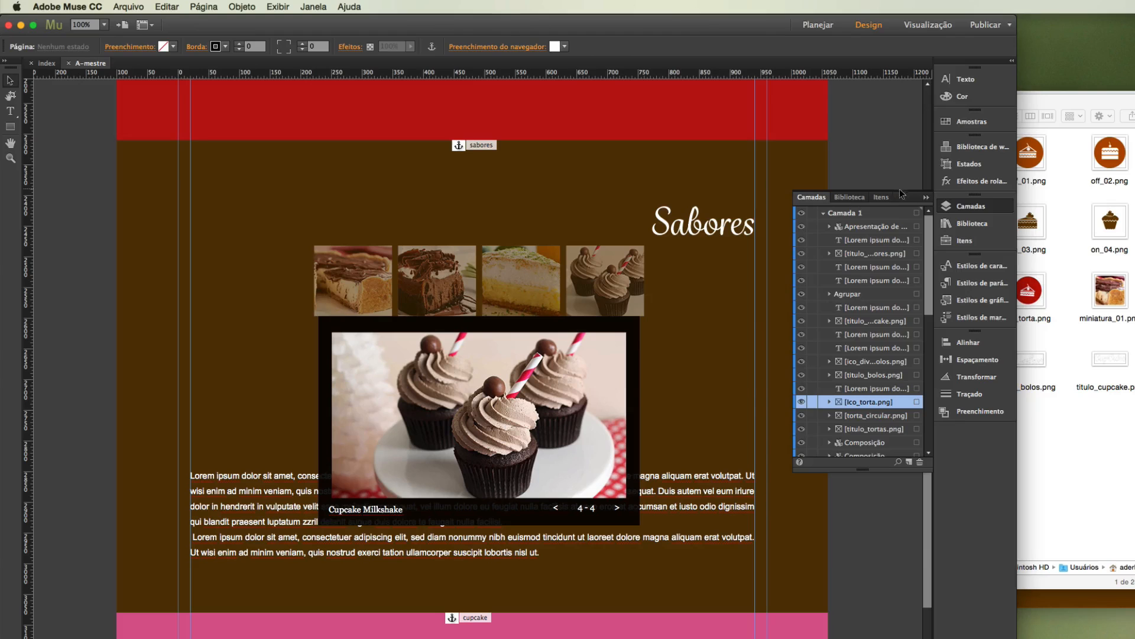
click(924, 198)
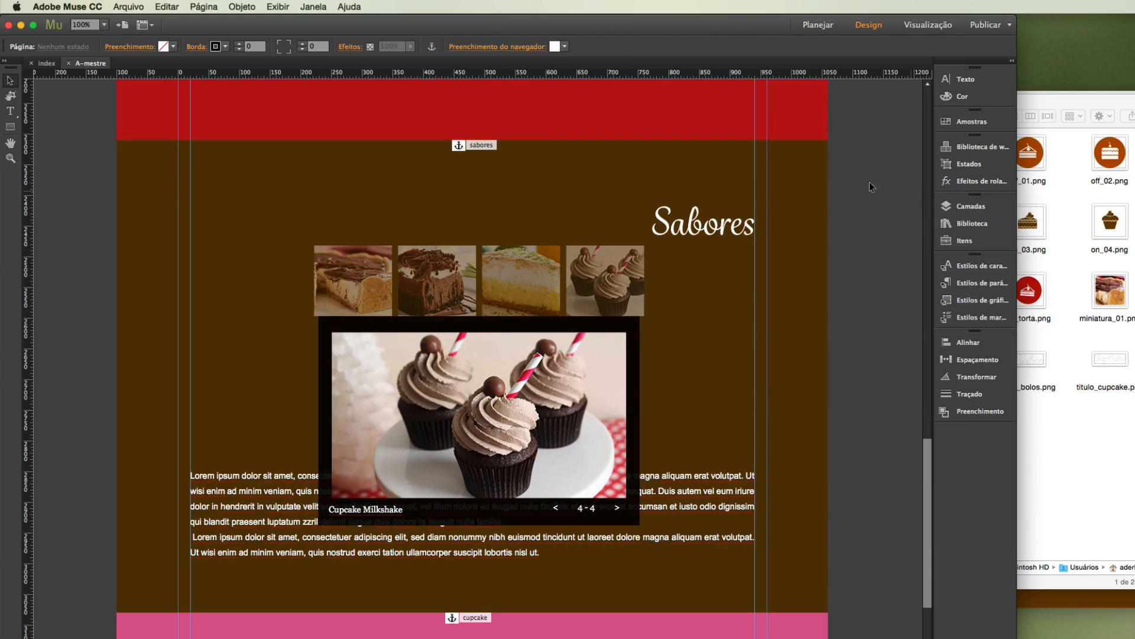
Preview the site in the browser and test the links to the Bolos, Tortas, Cupcake and Sabores sections.
click(125, 6)
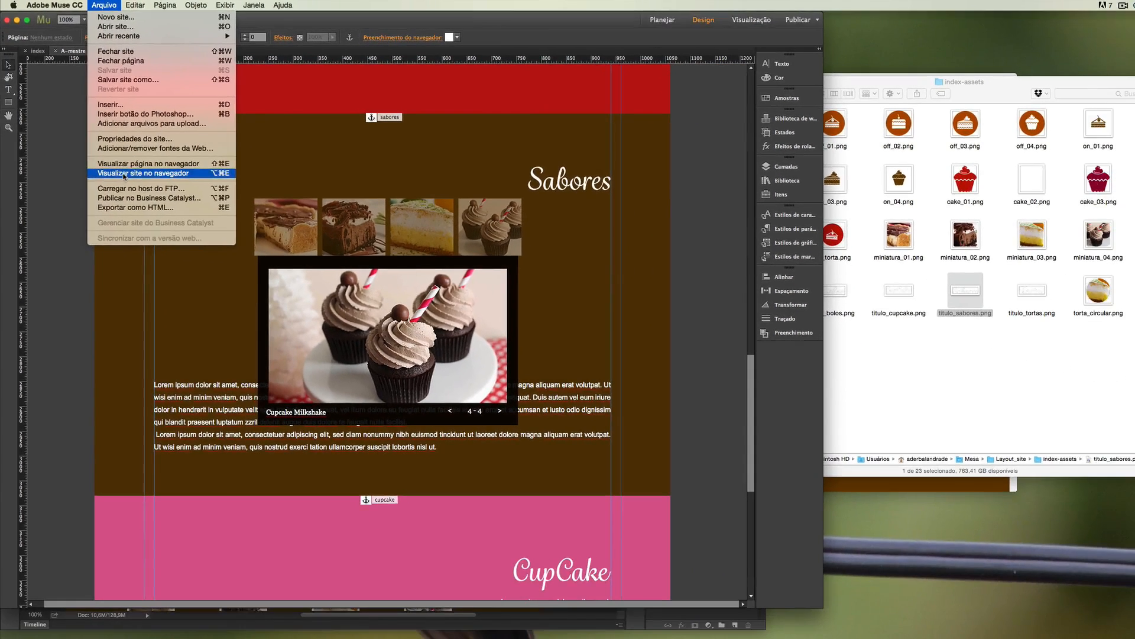
click(125, 173)
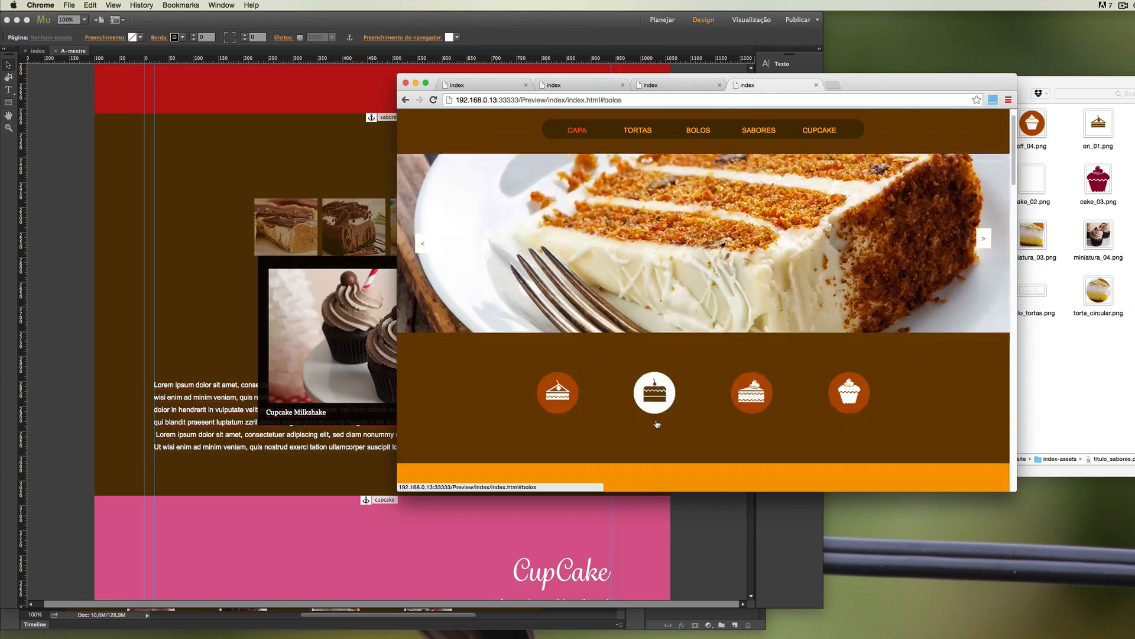
click(654, 422)
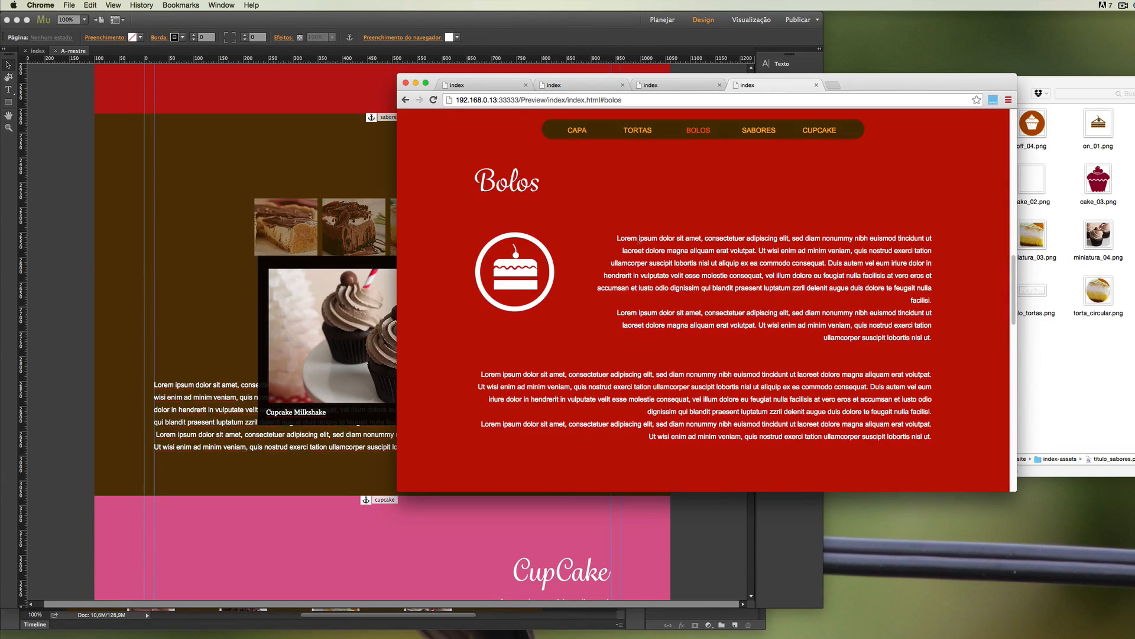
click(636, 131)
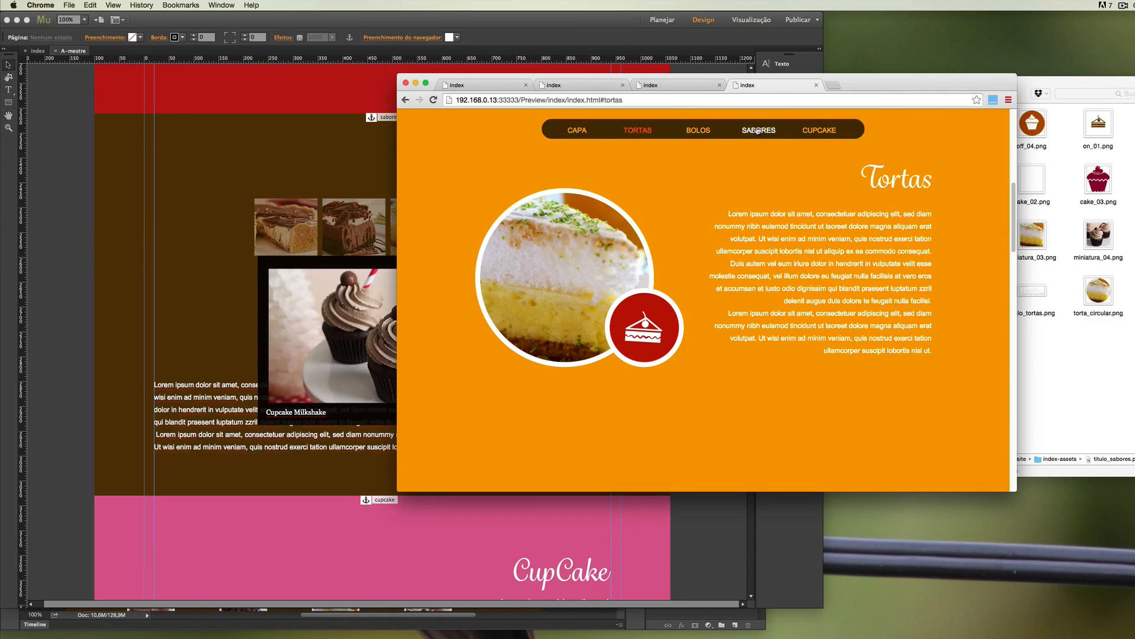
click(820, 130)
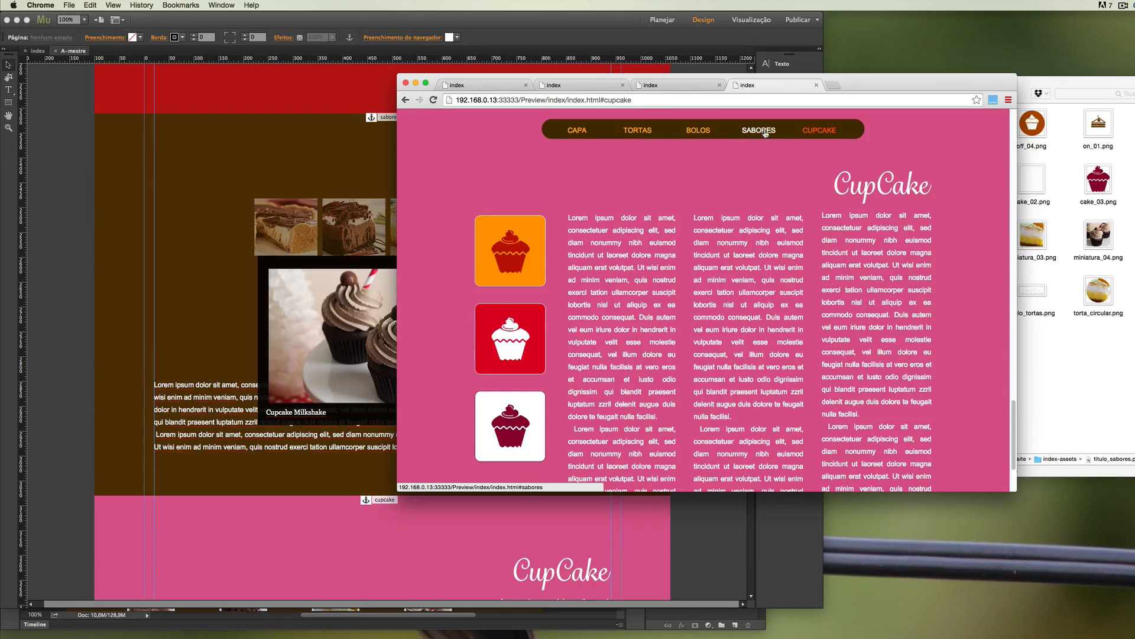
click(759, 130)
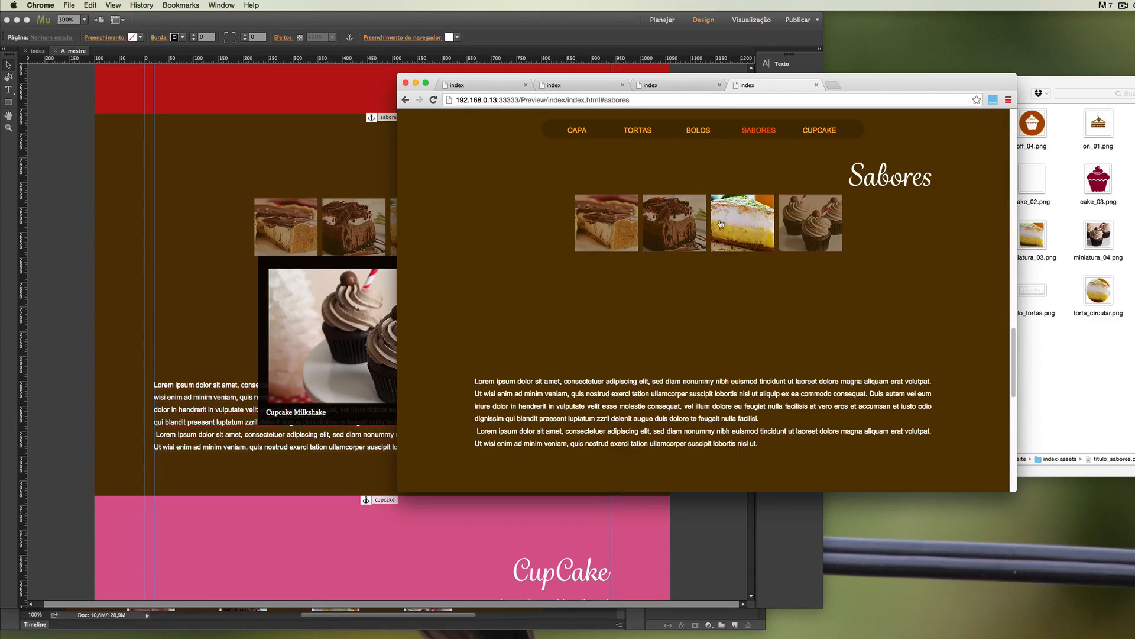
Test the Sabores lightbox with the lime pie and cupcake thumbnails and its previous and next arrows, and return to the Capa section.
click(735, 224)
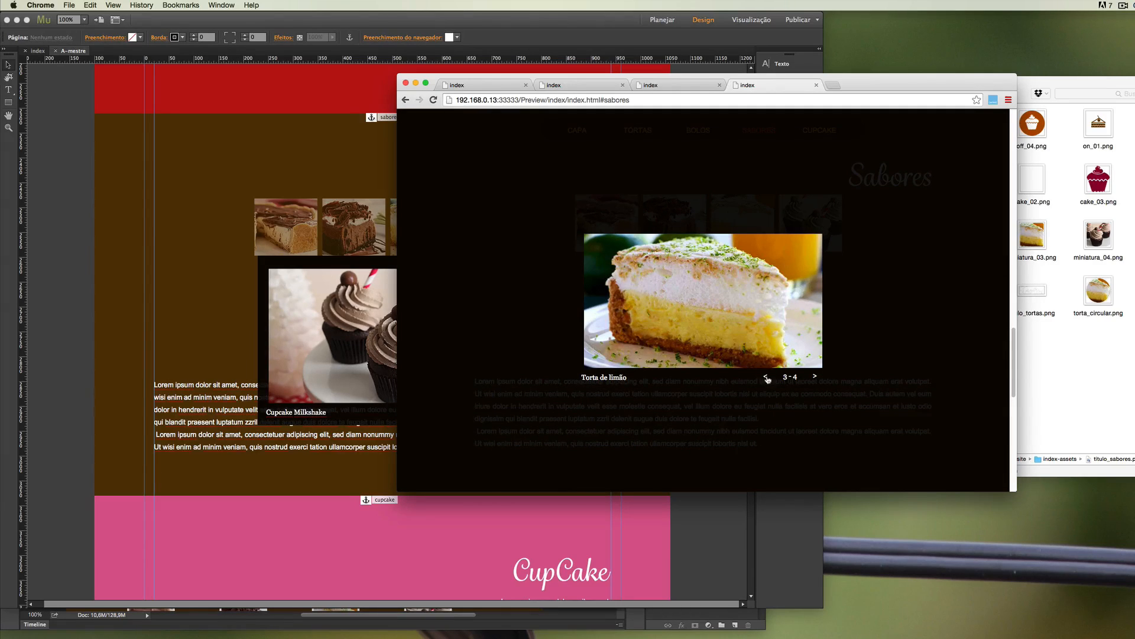
click(766, 376)
click(766, 377)
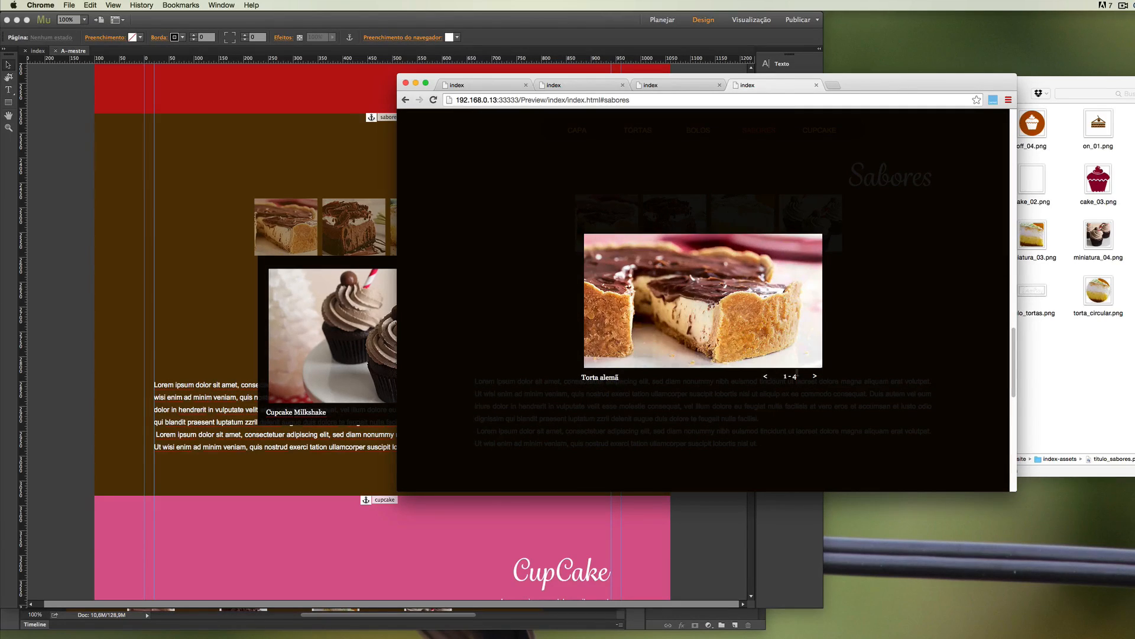
click(813, 377)
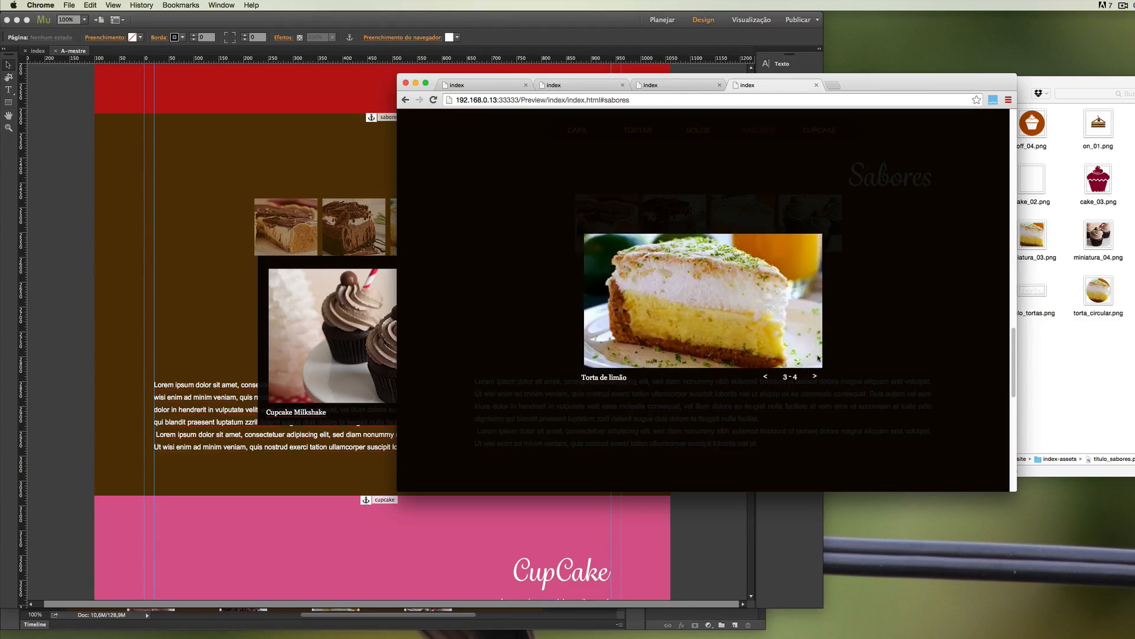
click(860, 288)
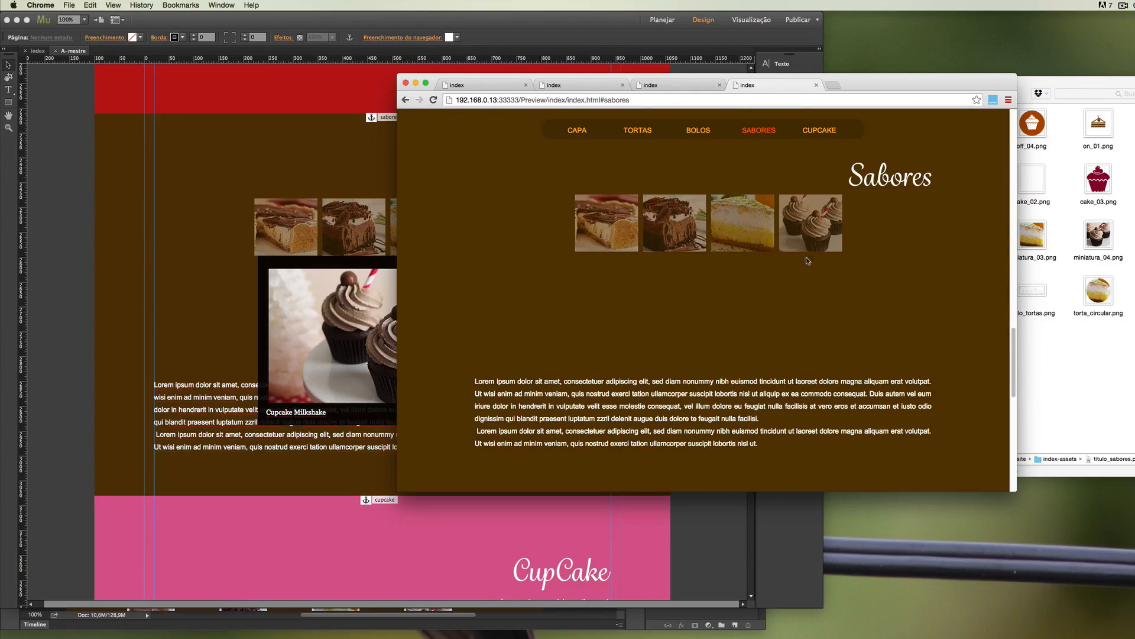
click(799, 218)
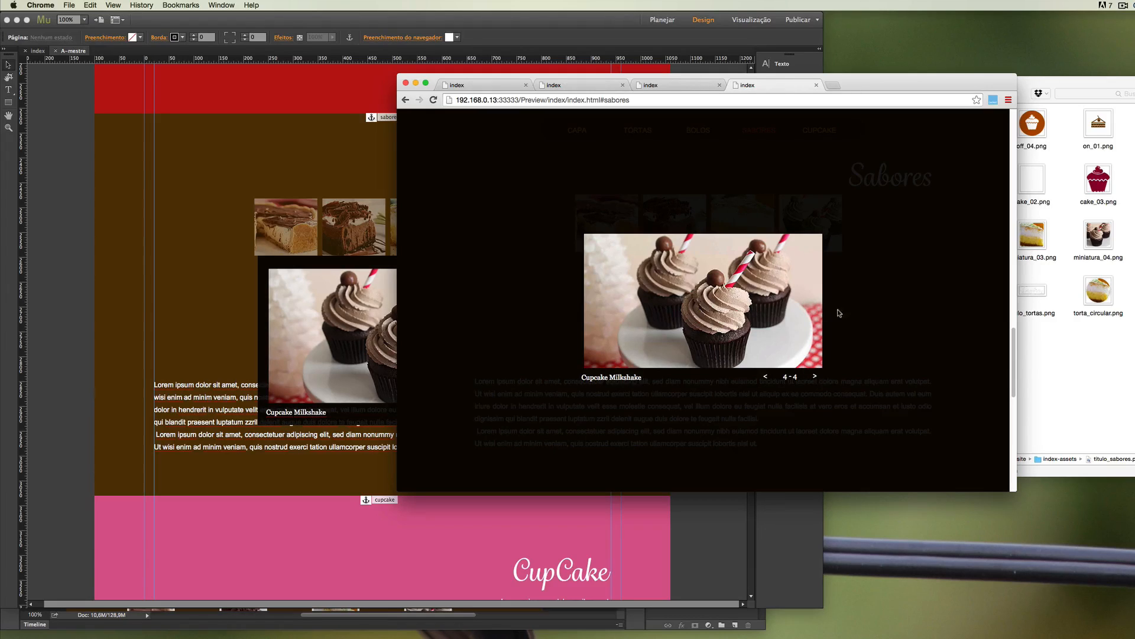
click(850, 293)
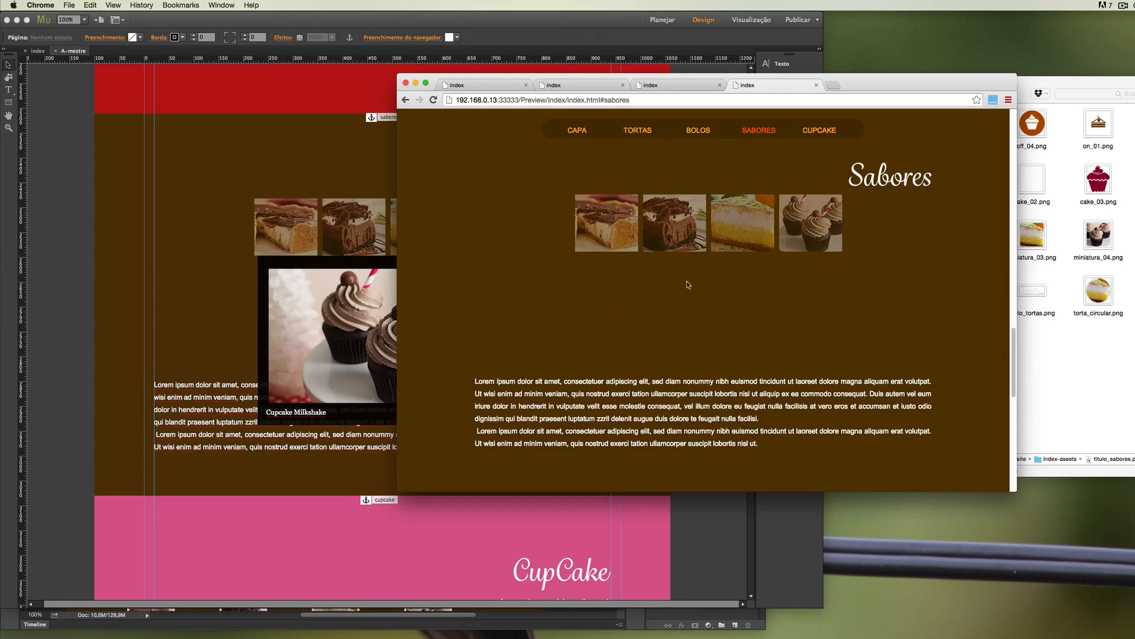
click(578, 130)
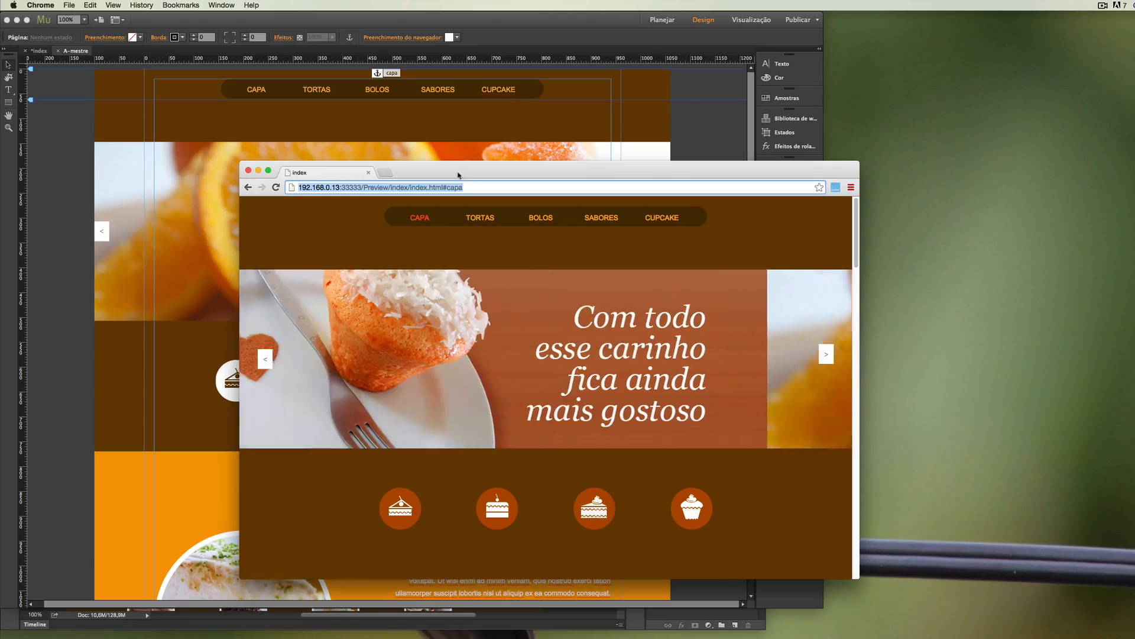
Switch back to Adobe Muse and open the settings for exporting the site as HTML.
drag(459, 172, 463, 162)
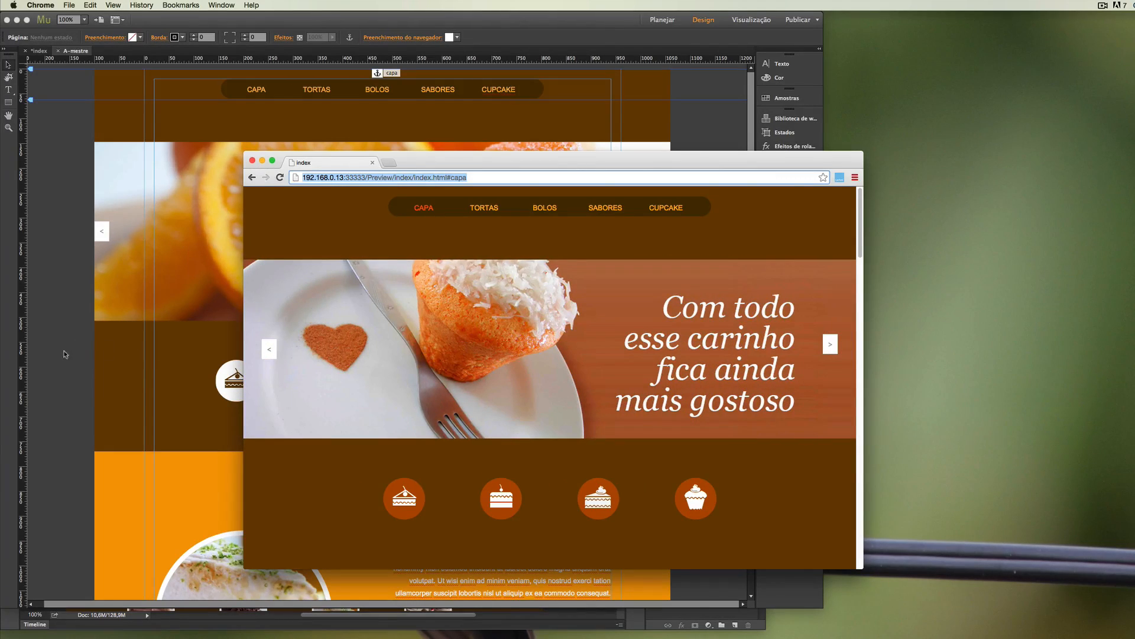
click(74, 331)
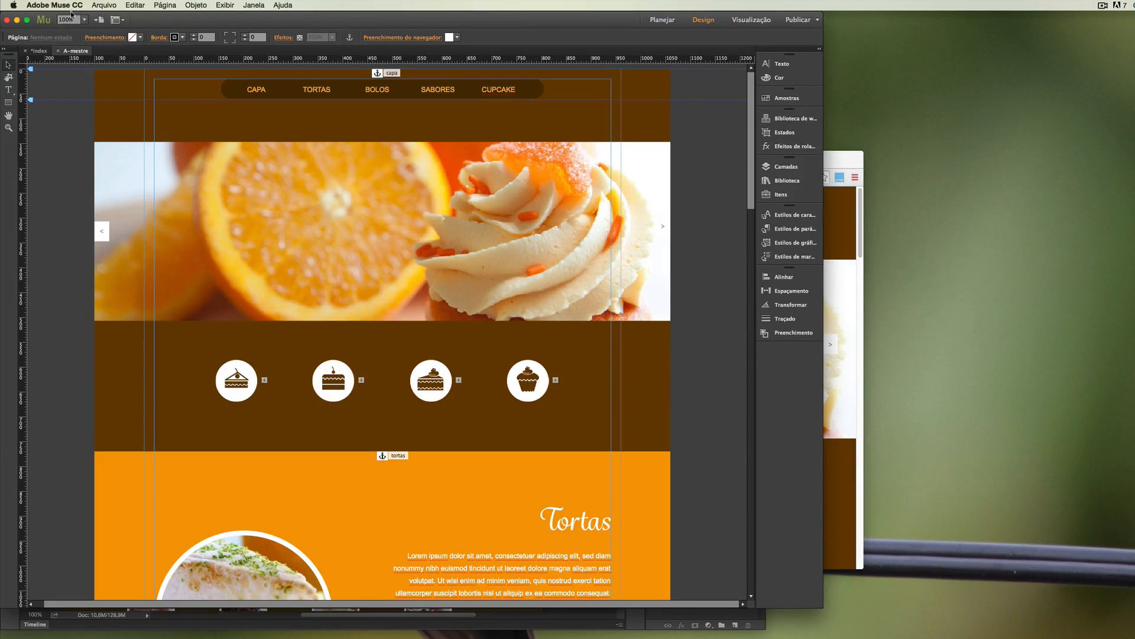
click(104, 6)
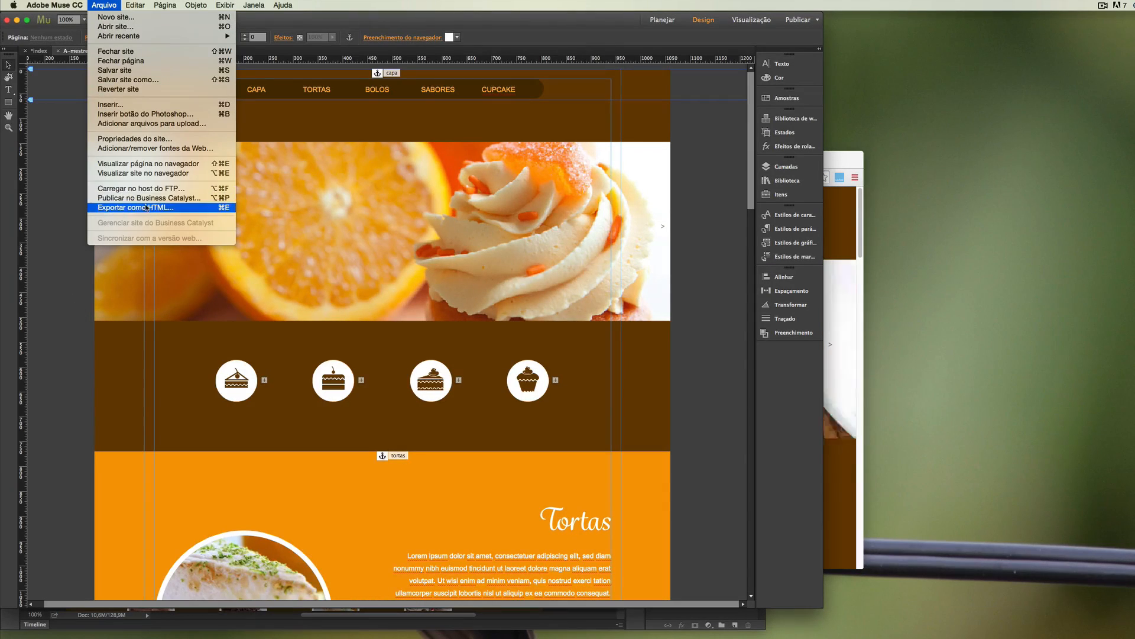
click(171, 208)
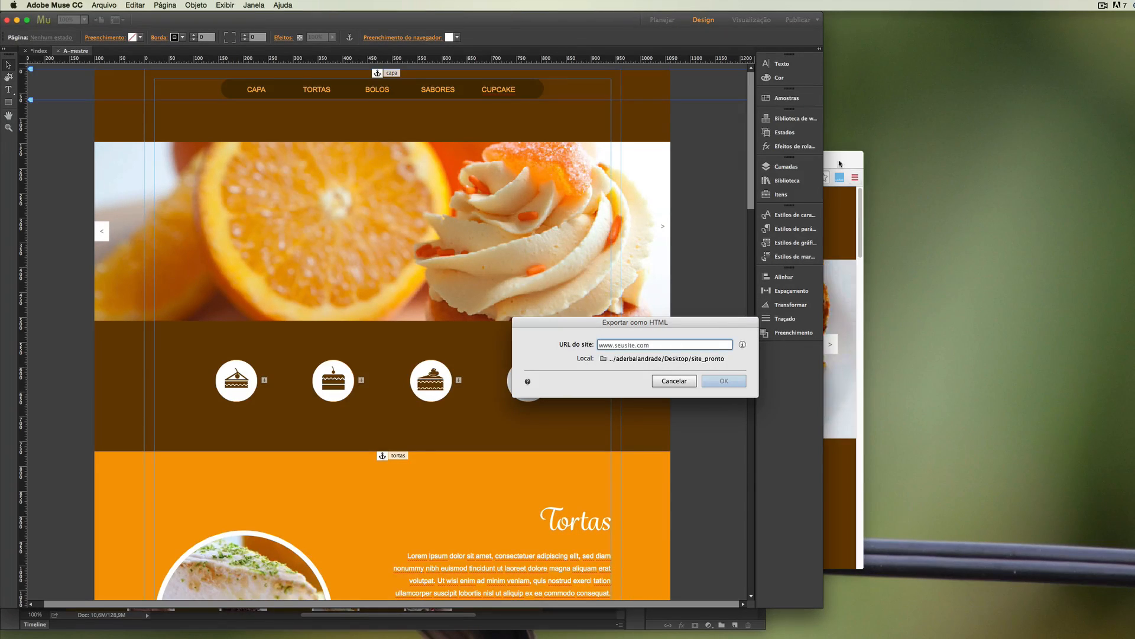
drag(841, 162, 884, 155)
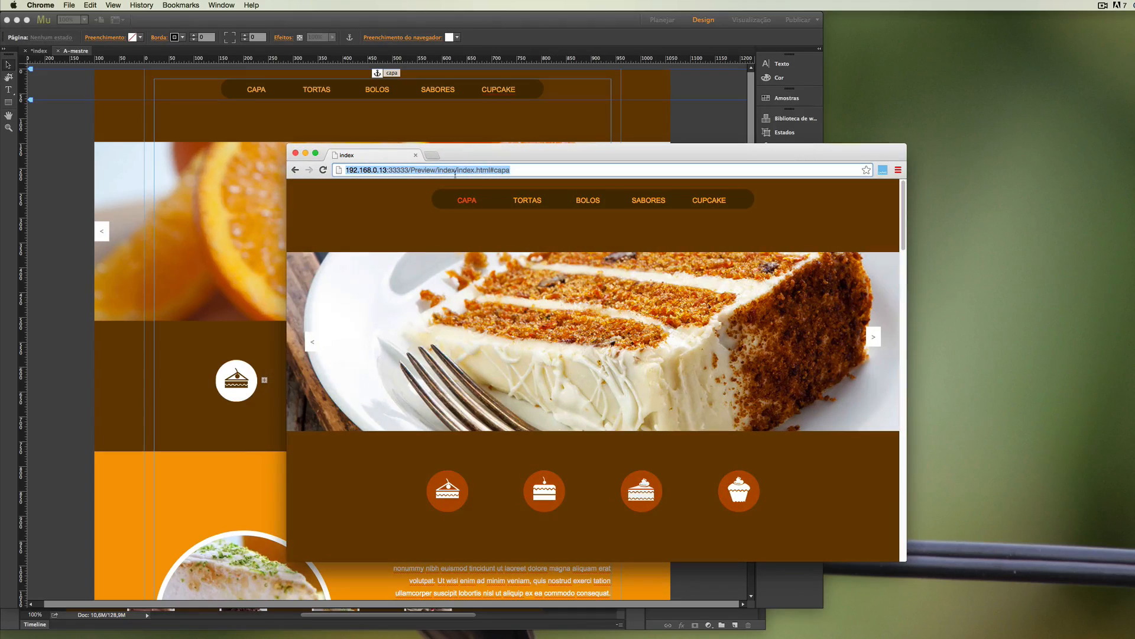
click(384, 169)
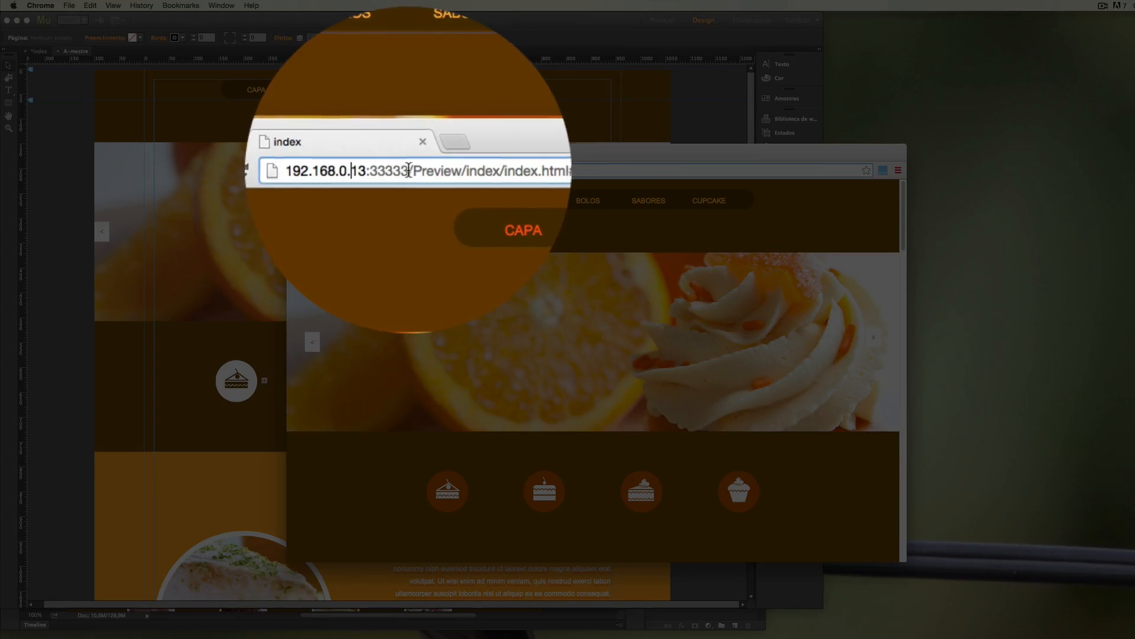
drag(408, 170, 346, 170)
key(super+c)
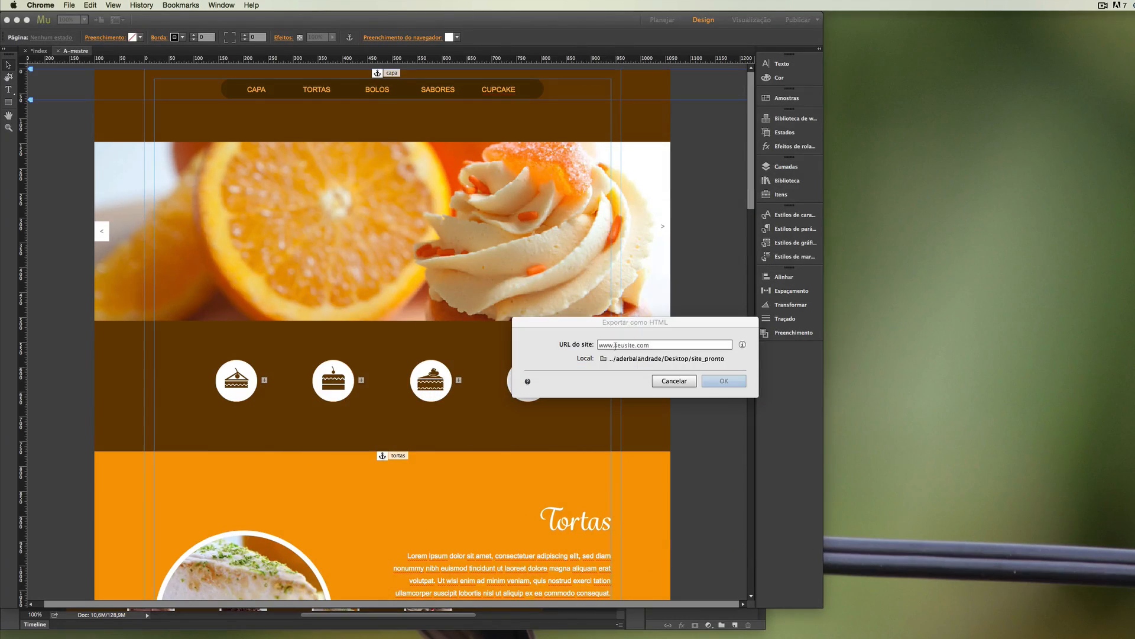
click(615, 346)
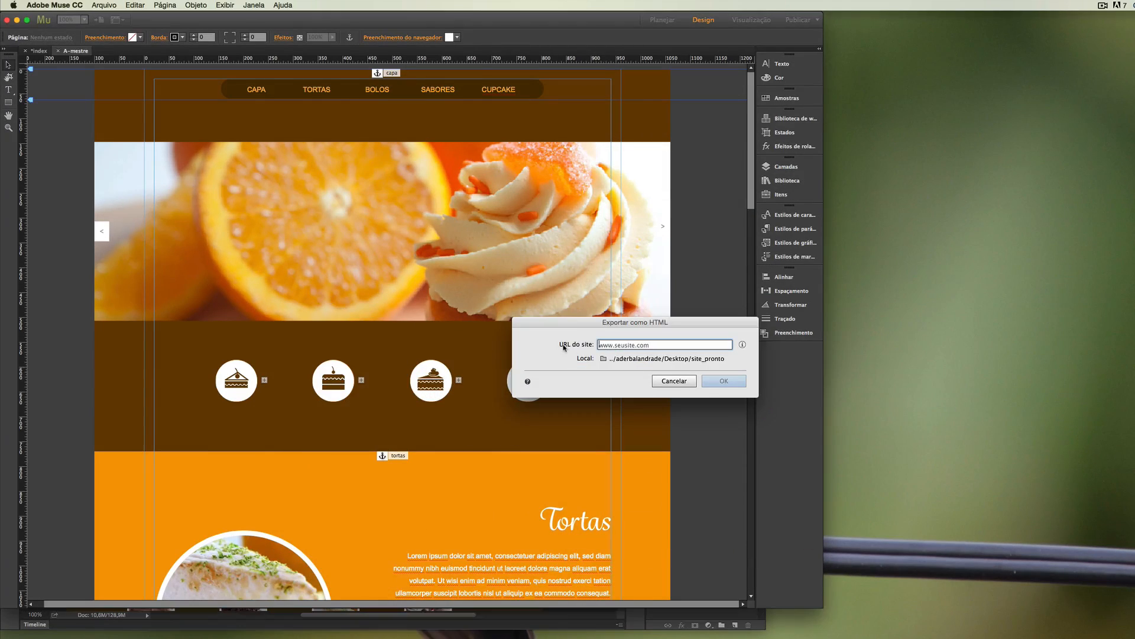
key(super+v)
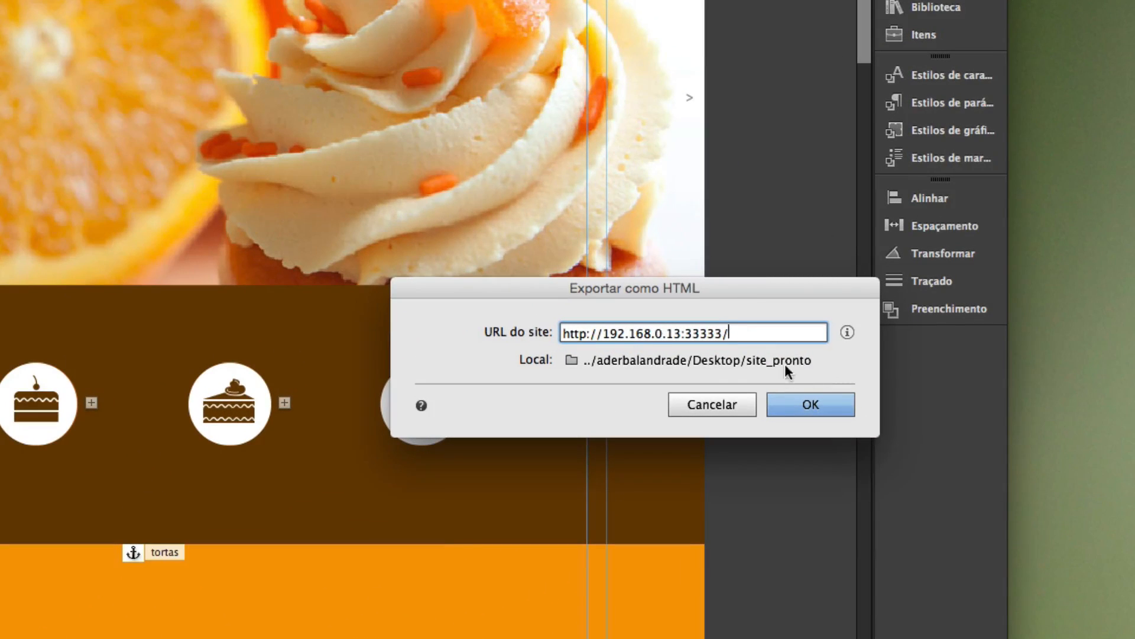
Export the site as HTML into a new folder named site_pronto created on the desktop (Mesa).
click(571, 360)
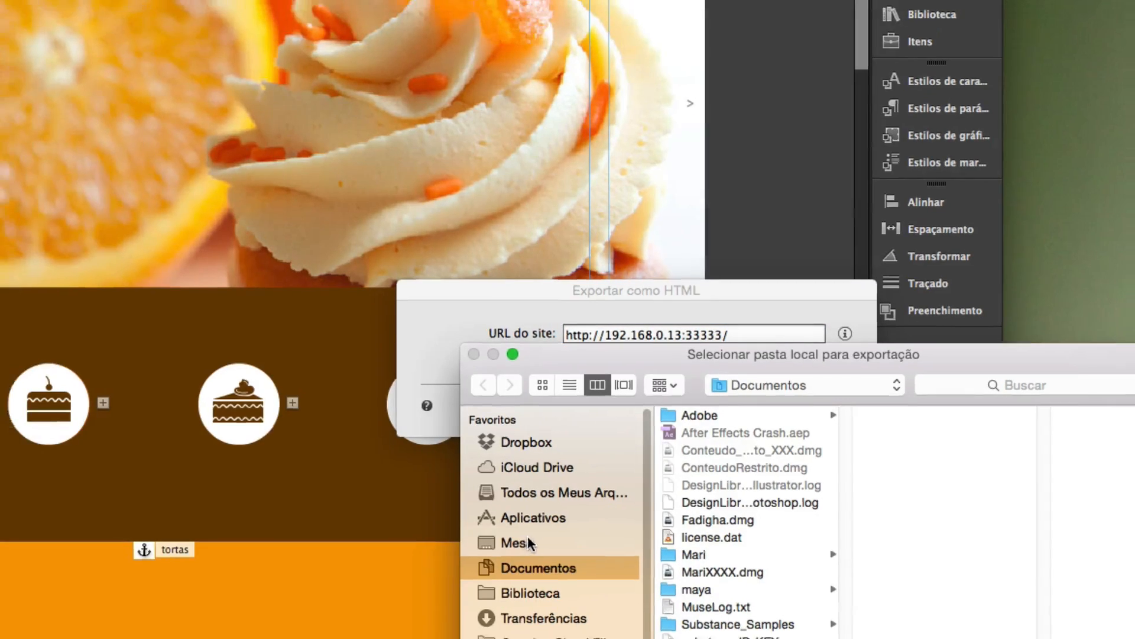
click(520, 542)
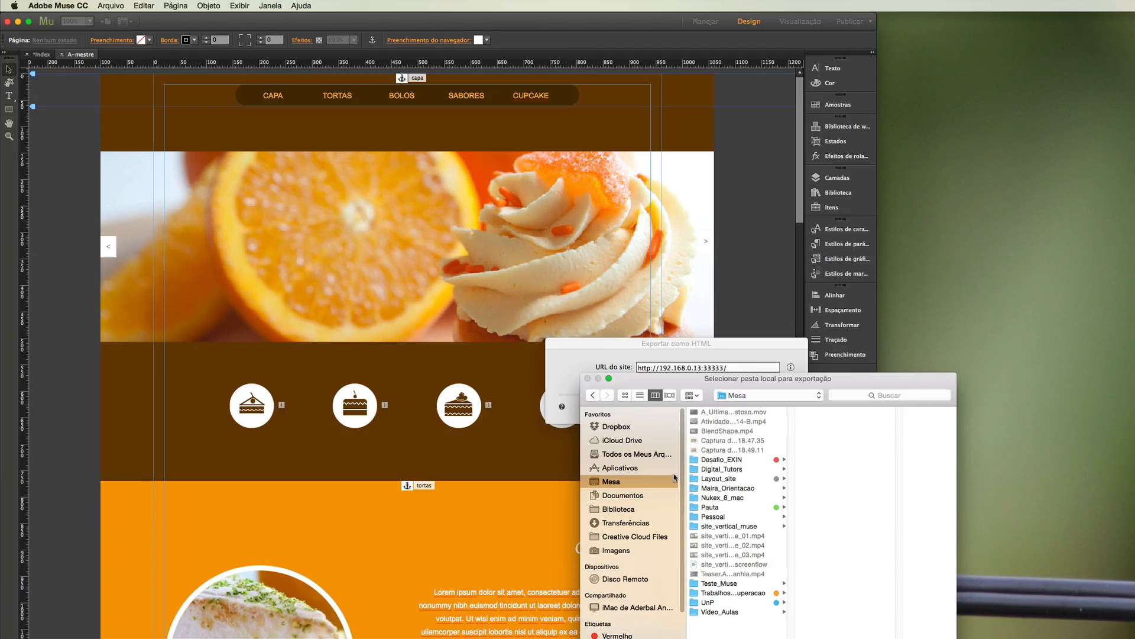
drag(761, 388, 352, 167)
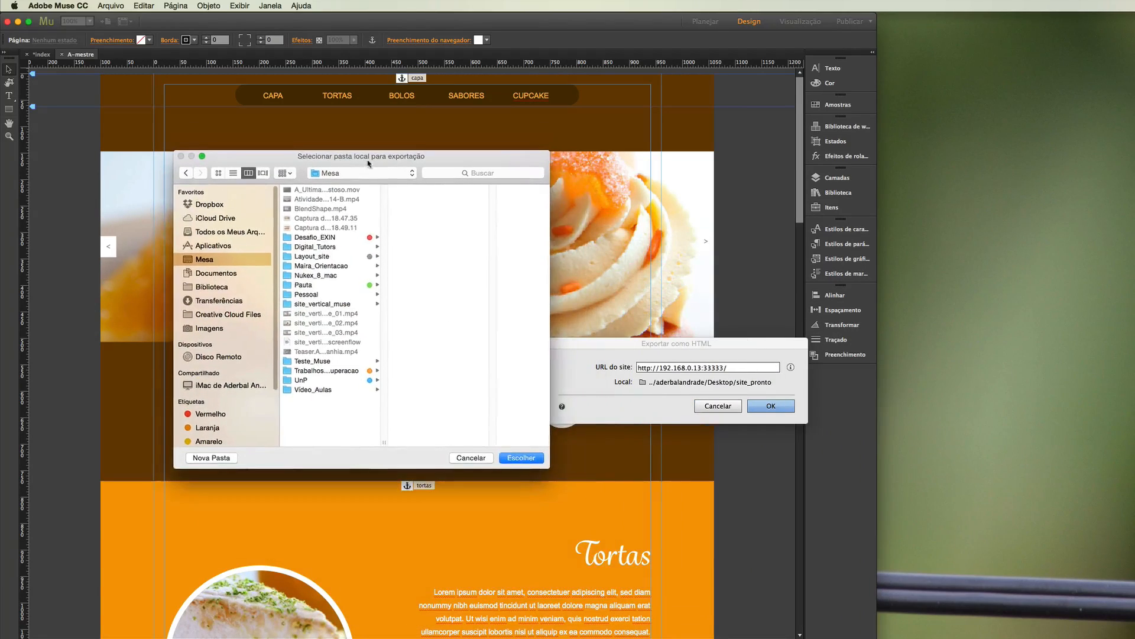
click(210, 459)
text(s)
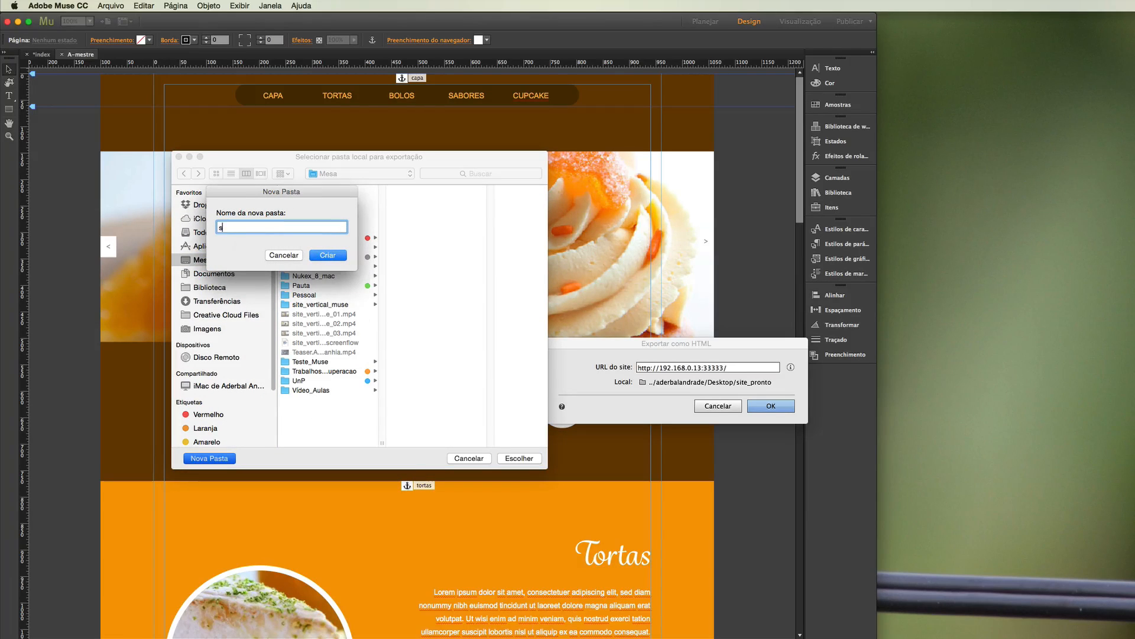
text(ite_pronto)
click(335, 256)
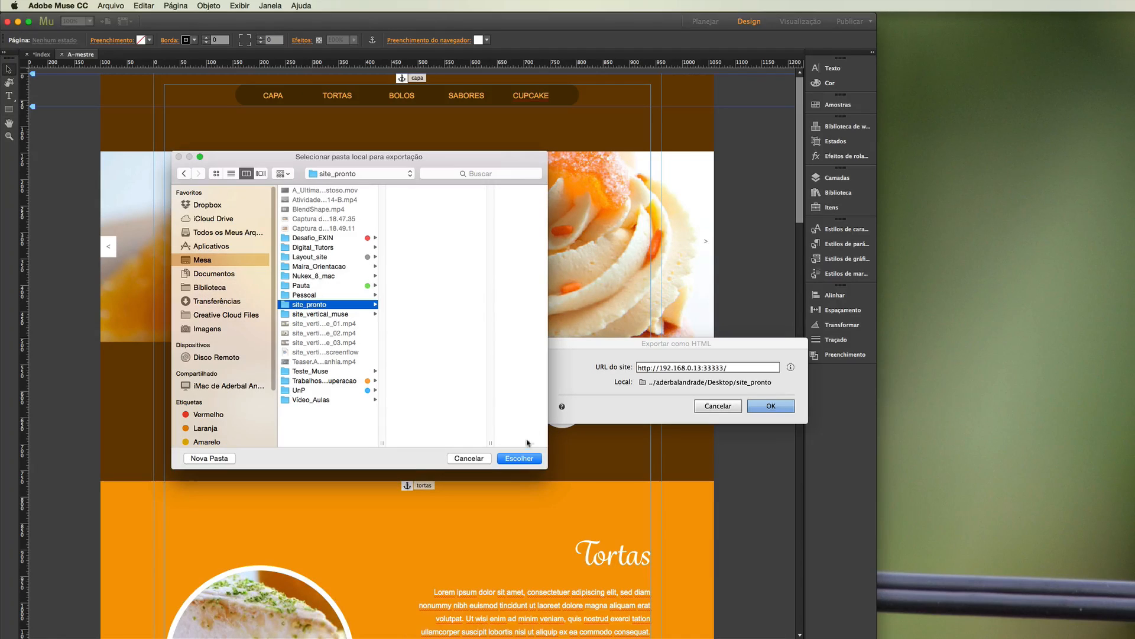
click(520, 459)
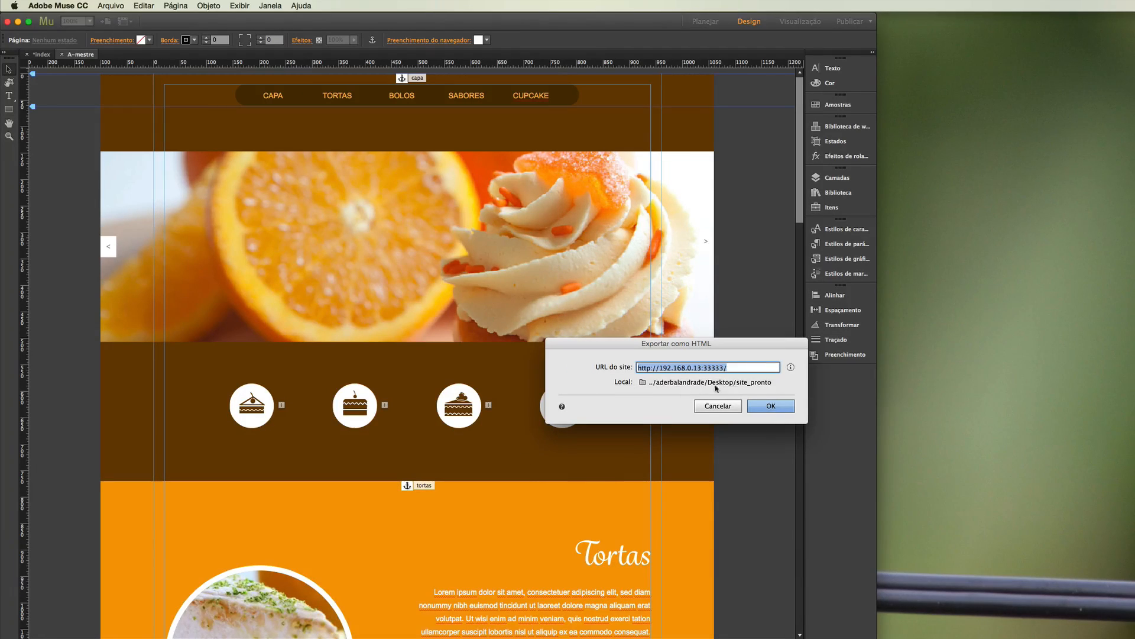
click(771, 406)
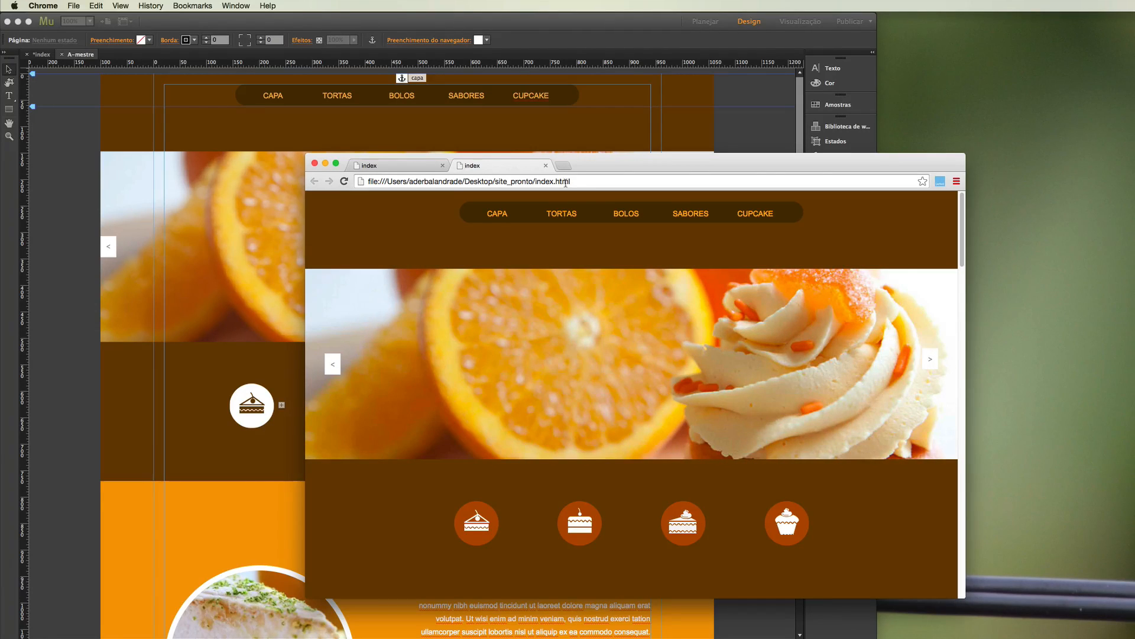
Test the Bolos link in the exported index.html page and return to the Capa section.
click(634, 214)
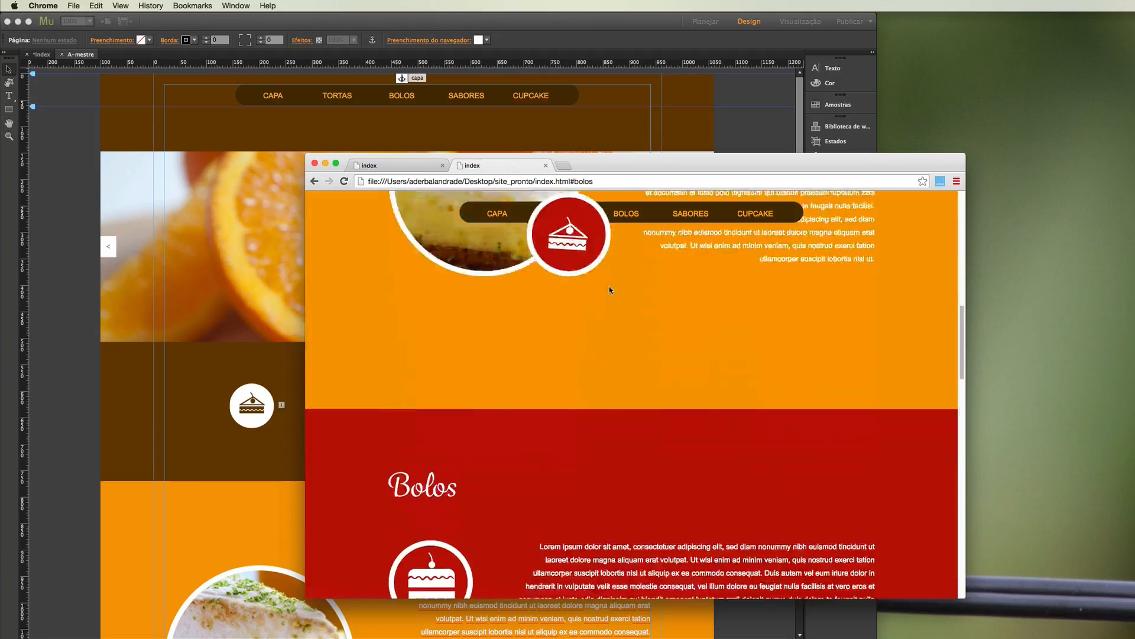
click(497, 213)
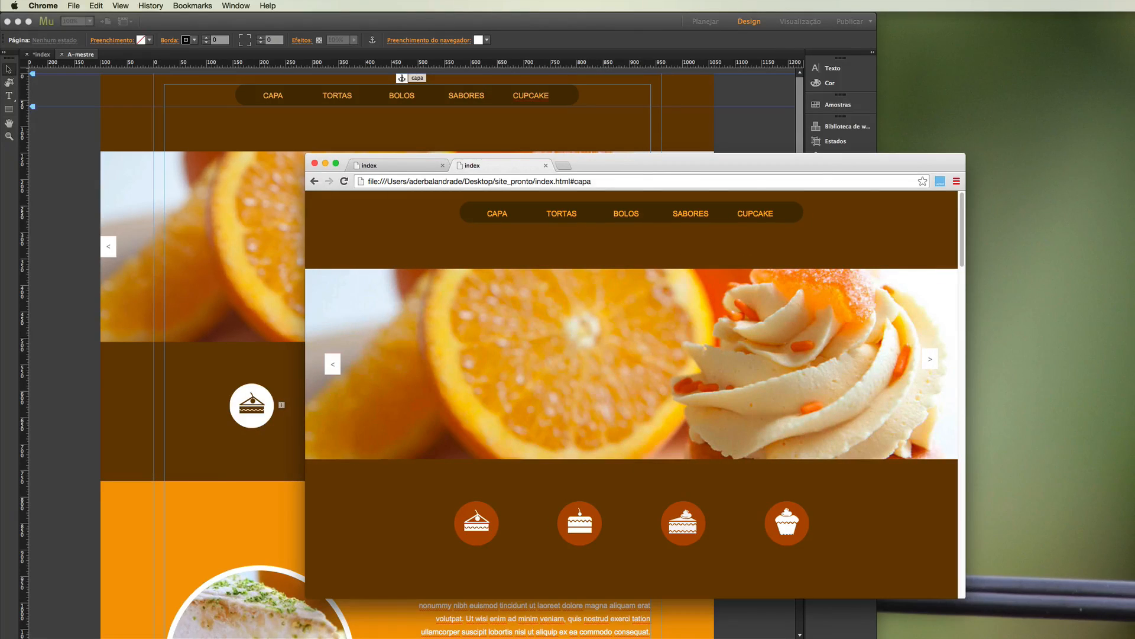
Switch to Finder and examine the exported site_pronto folder: the css, images and scripts subfolders and the index.html file.
key(super+Tab)
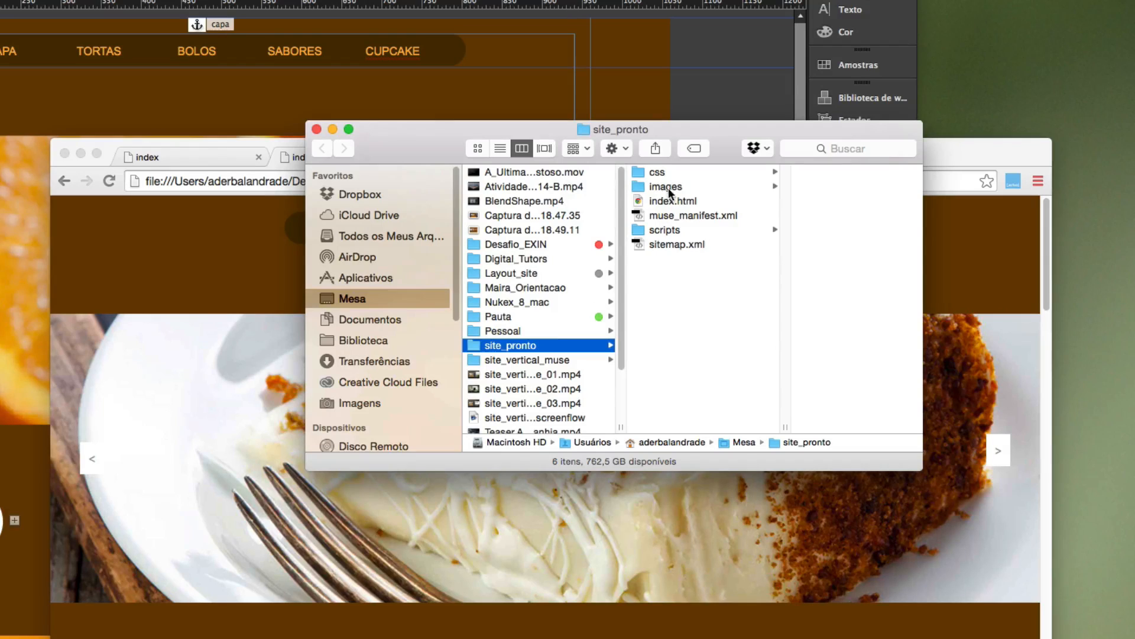
click(649, 172)
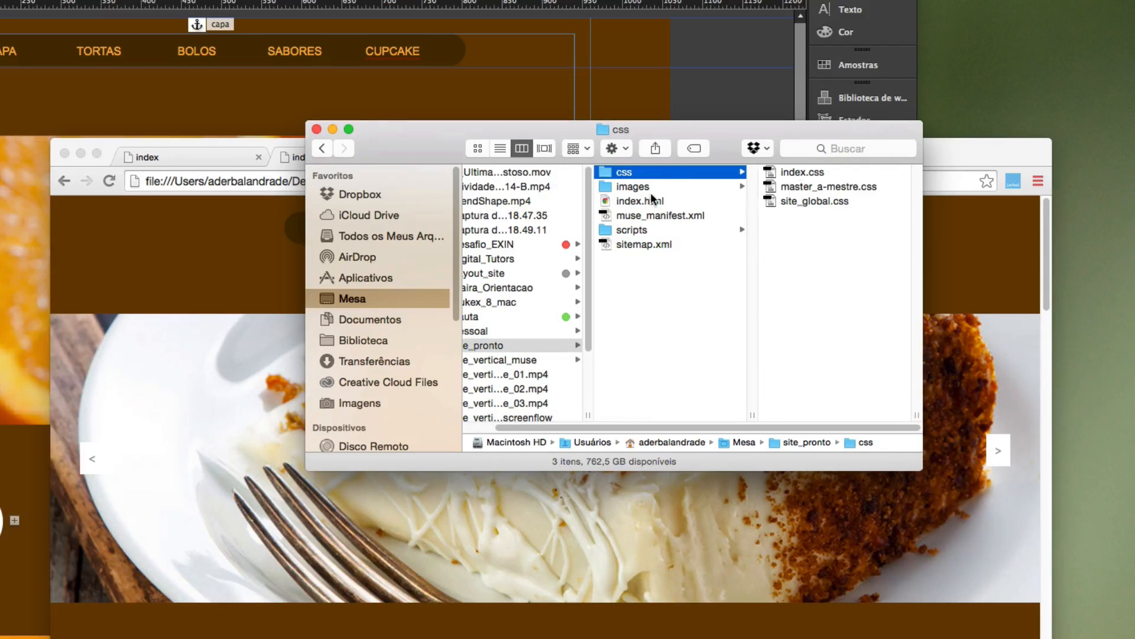
click(654, 186)
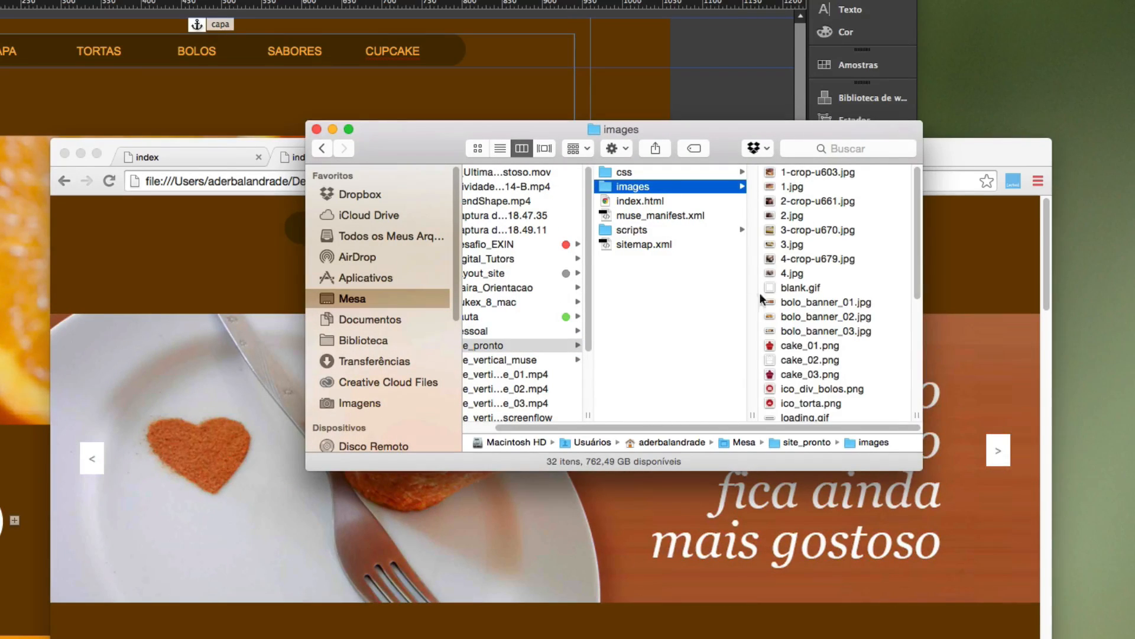
click(646, 231)
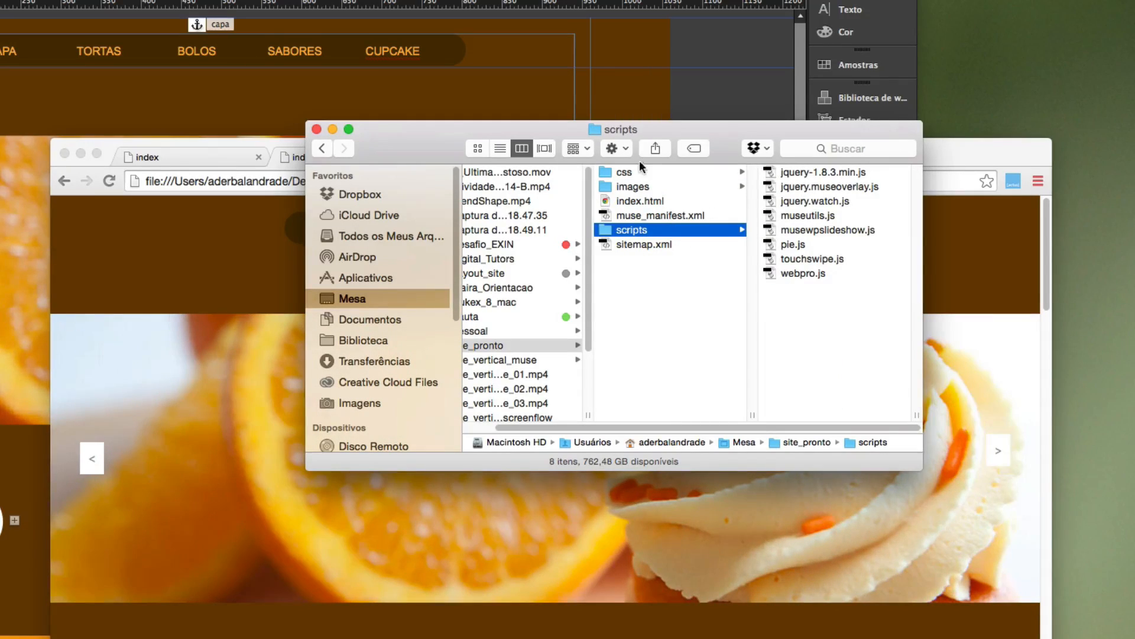
click(665, 200)
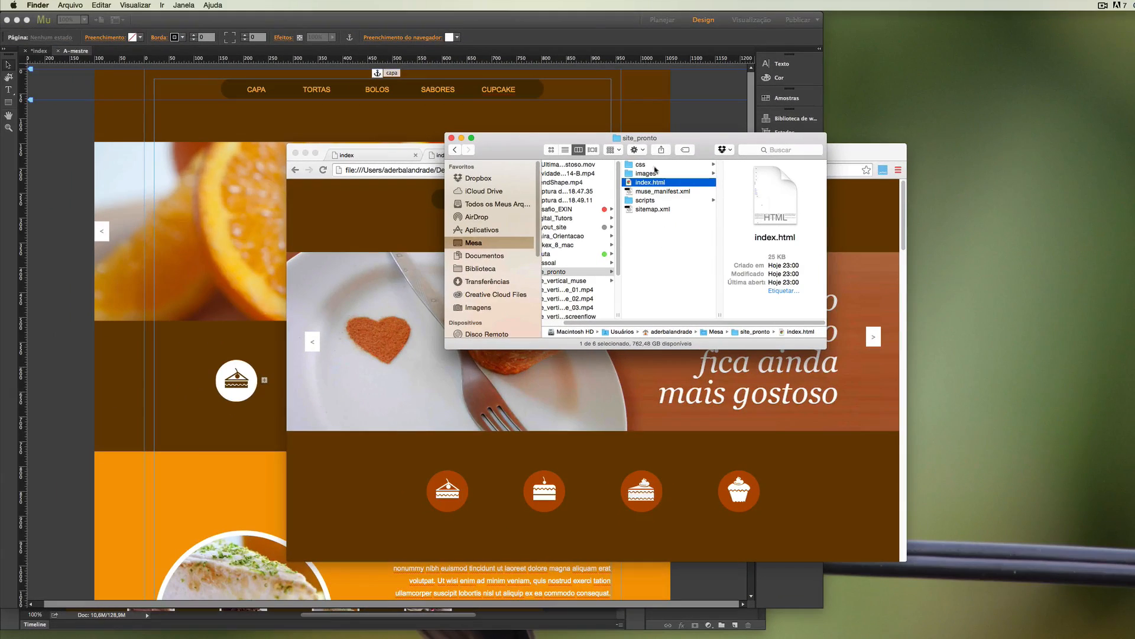
drag(699, 142, 401, 93)
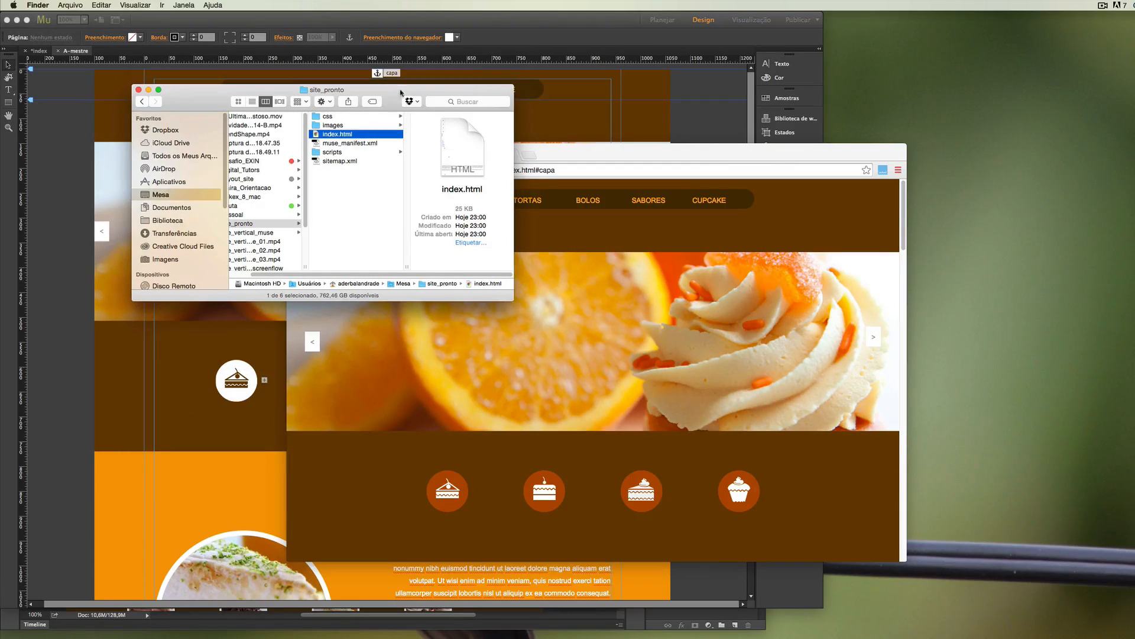